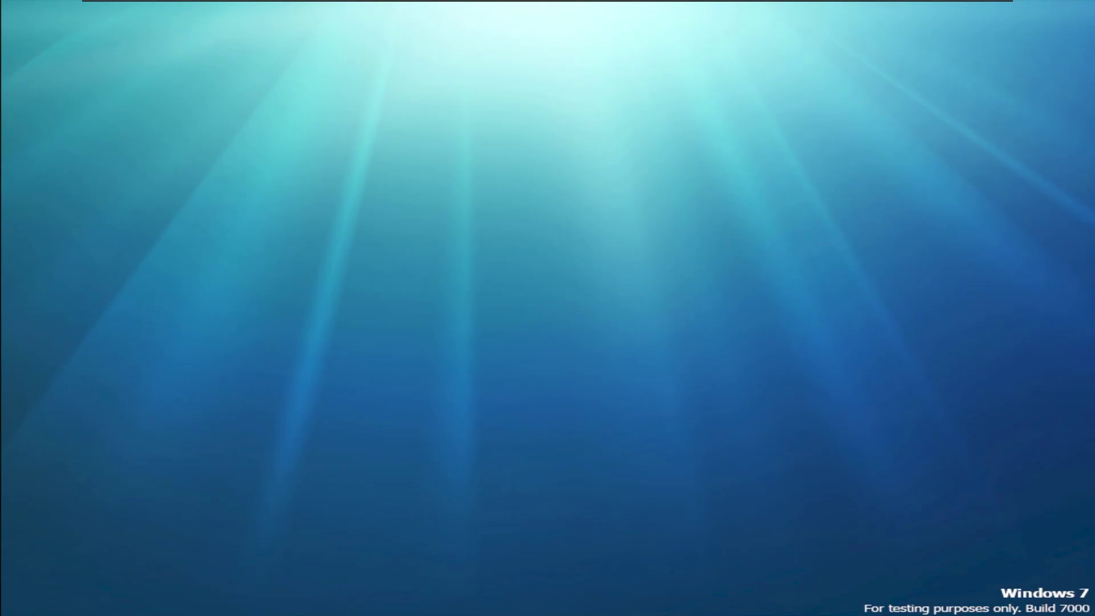
# Step: Set the time and currency format to Italian and continue to the installation start screen
pyautogui.press('Tab')
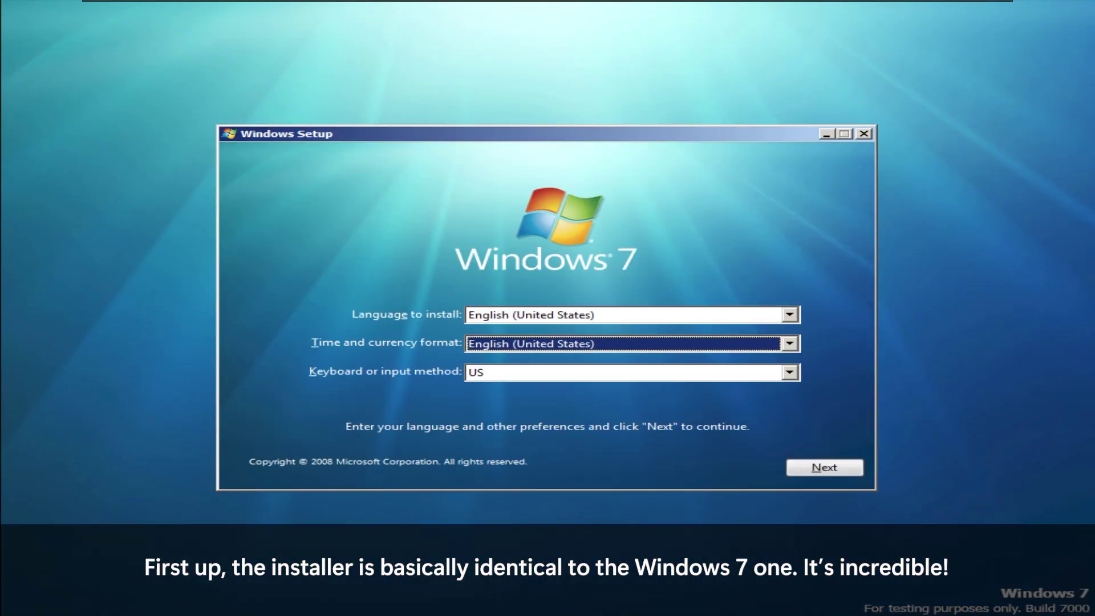
pyautogui.write('it')
pyautogui.press('Tab')
pyautogui.press('Tab')
pyautogui.press('Return')
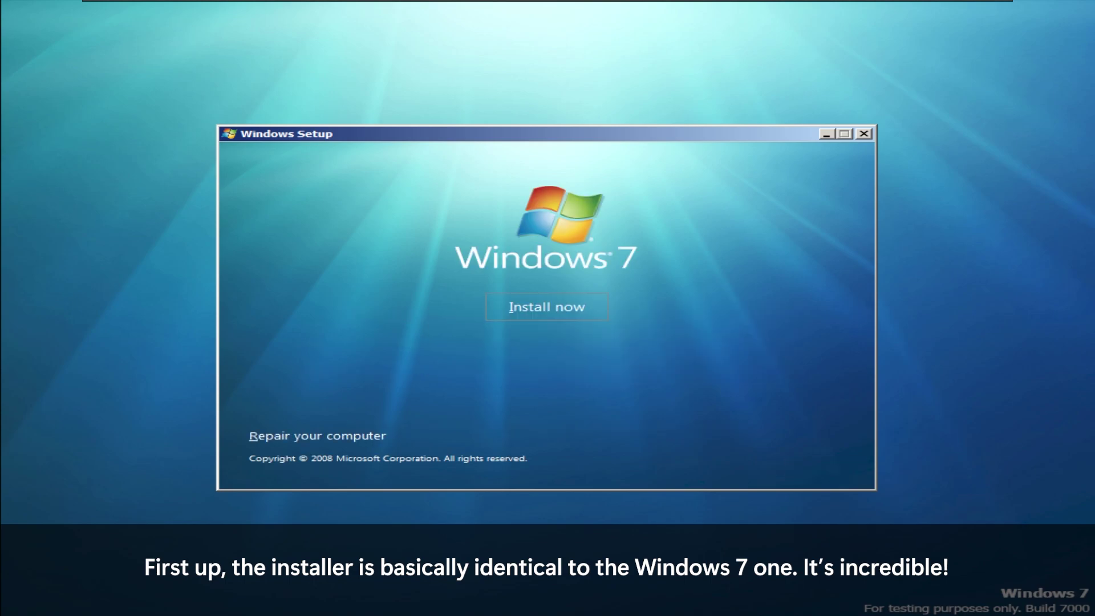
# Step: Open a command prompt over the installer, run taskmgr, and view the computer's performance and memory usage
pyautogui.hotkey('shift', 'F10')
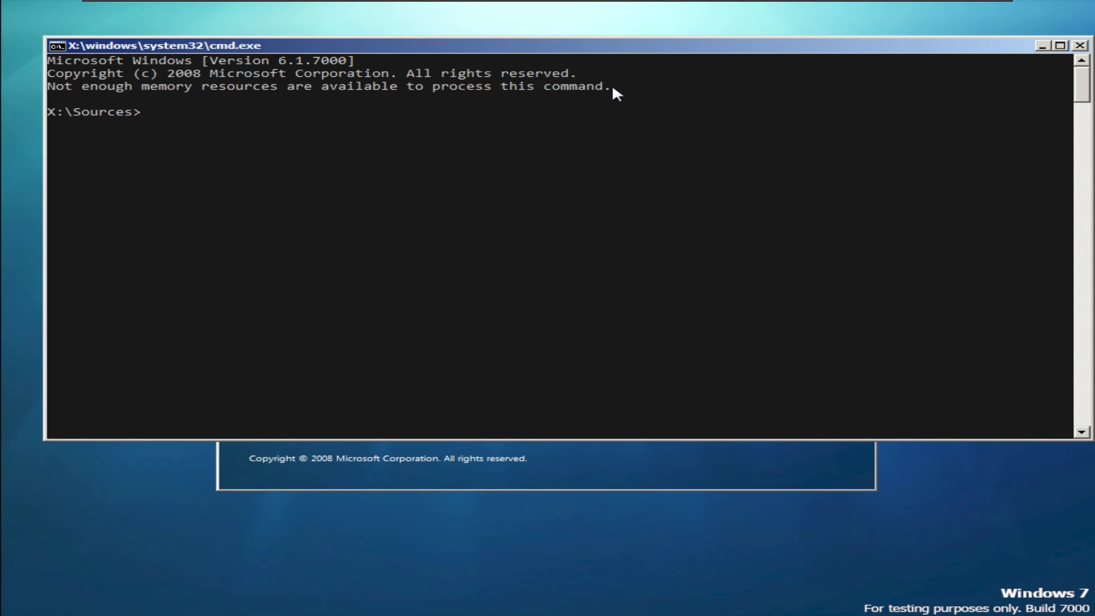
pyautogui.moveTo(613, 88); pyautogui.dragTo(43, 90)
pyautogui.press('Return')
pyautogui.write('taskmgr')
pyautogui.press('Return')
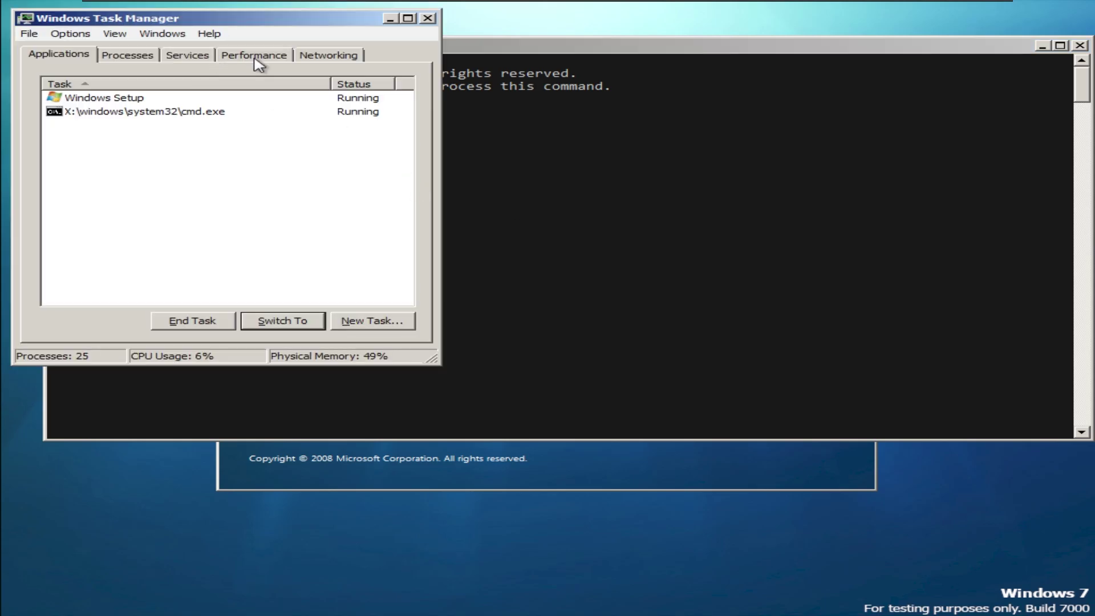
pyautogui.click(255, 57)
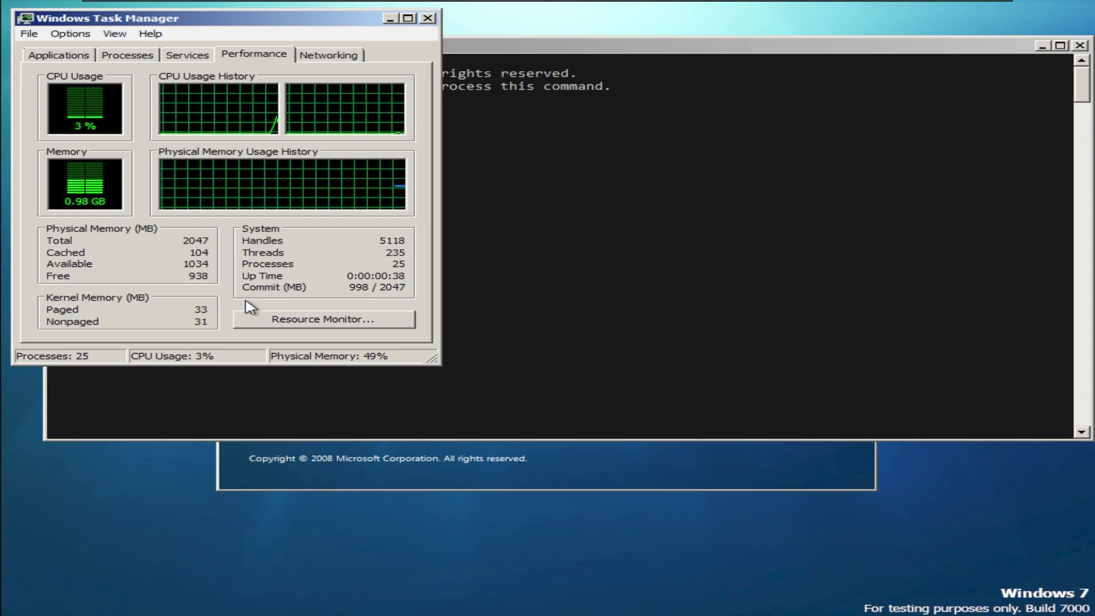
pyautogui.click(384, 317)
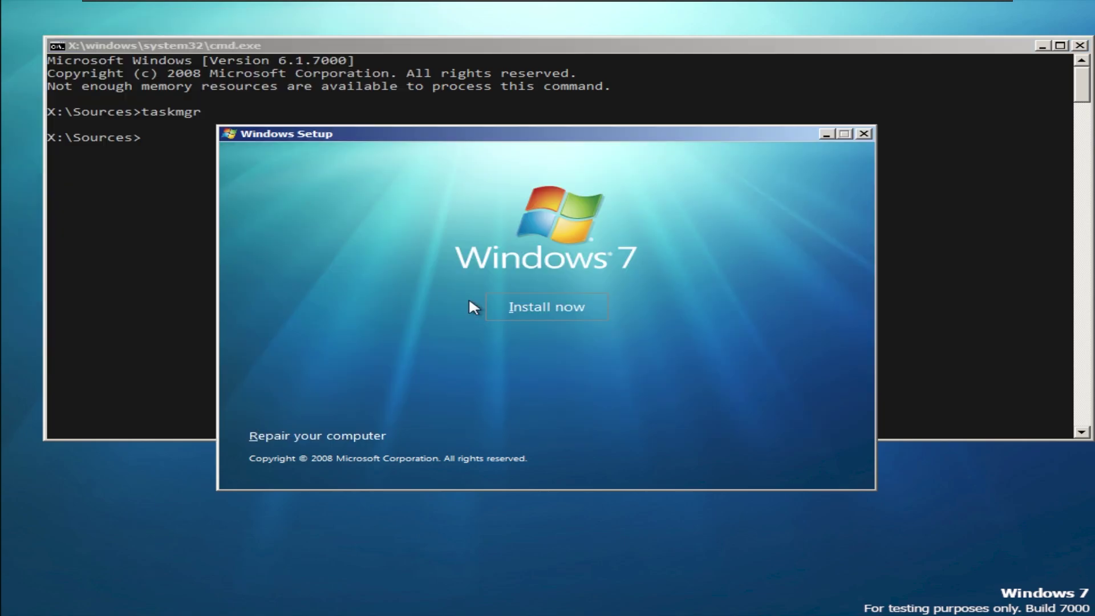
# Step: Start the Windows installation and close the command prompt
pyautogui.press('Return')
pyautogui.hotkey('alt', 'Tab')
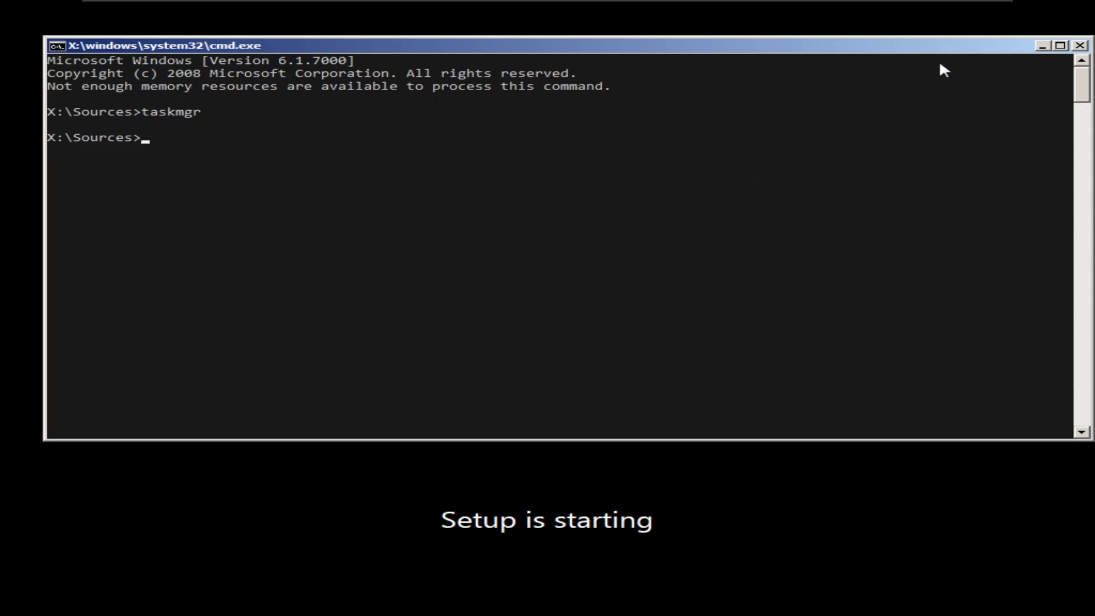
pyautogui.click(1080, 45)
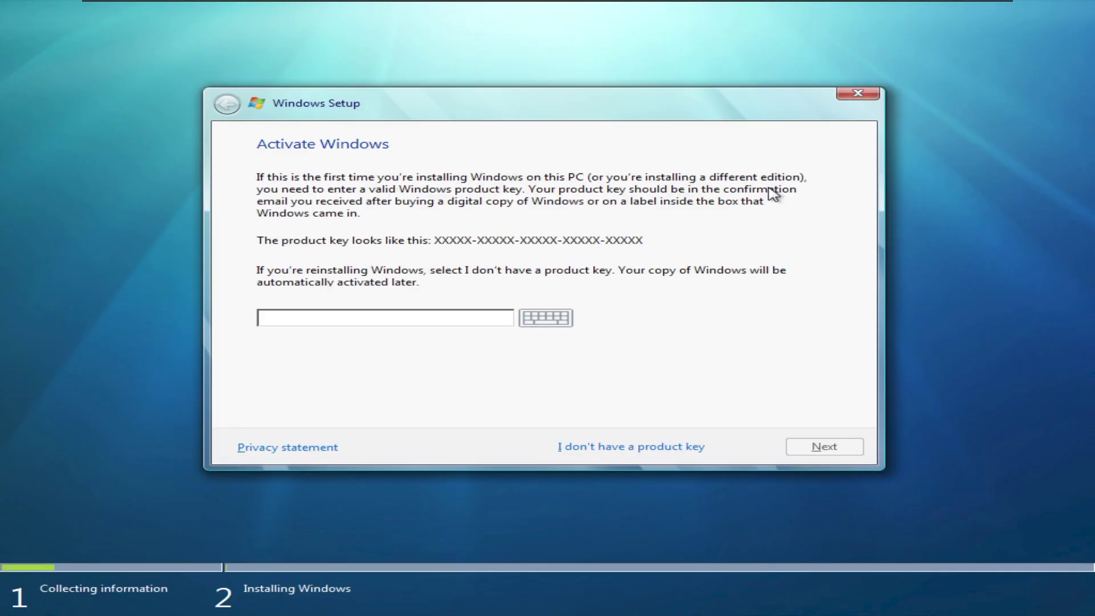
# Step: Continue without a product key and accept the license terms
pyautogui.click(596, 448)
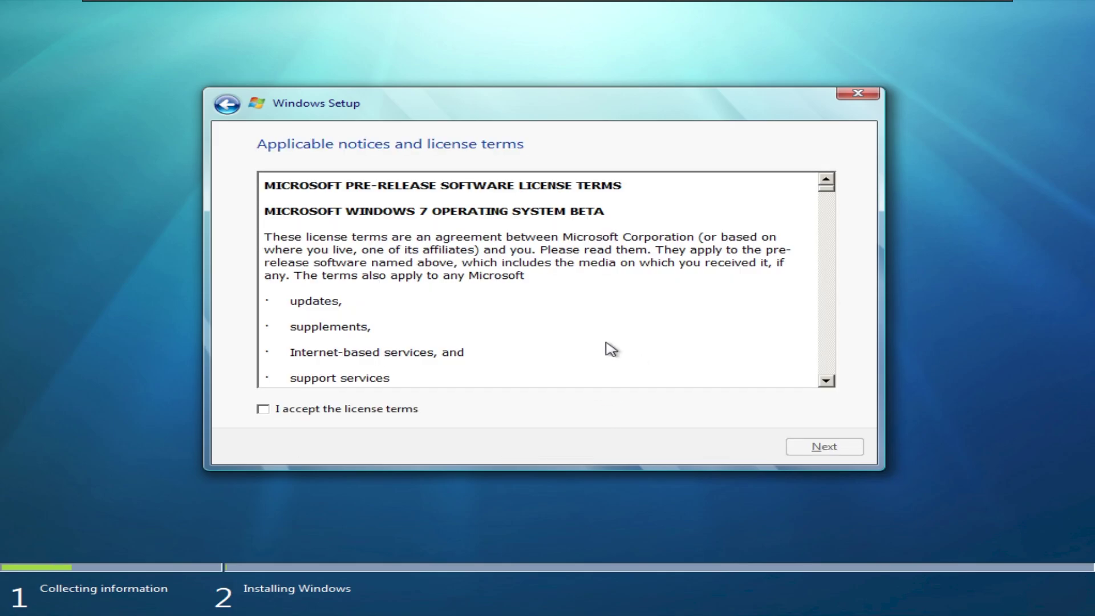
pyautogui.click(329, 412)
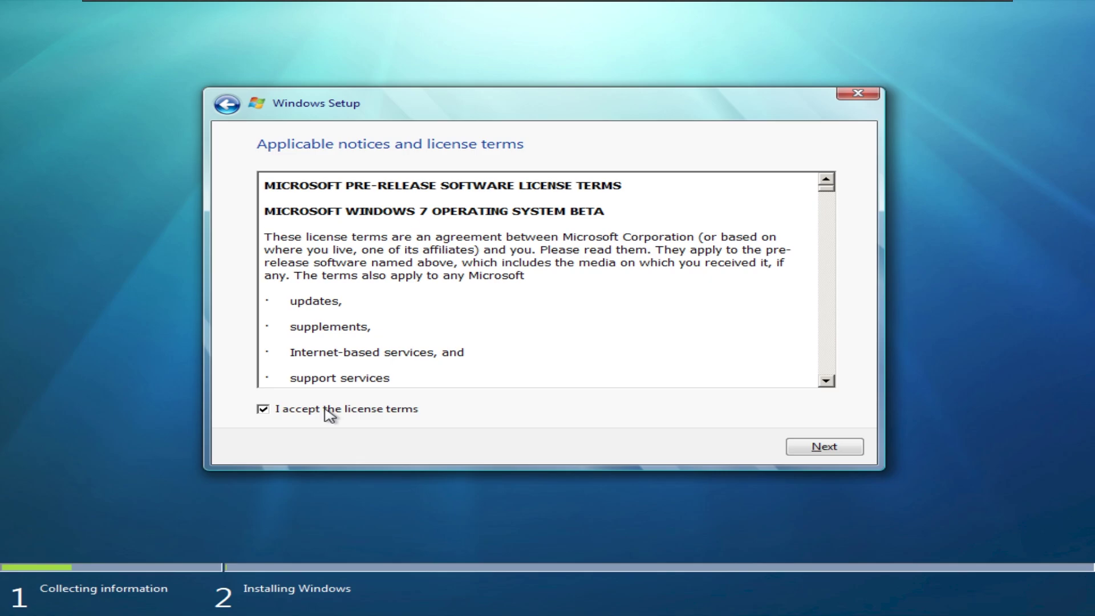
pyautogui.press('Return')
# Step: Choose a custom installation and install Windows on the Drive 0 unallocated space
pyautogui.hotkey('alt', 'c')
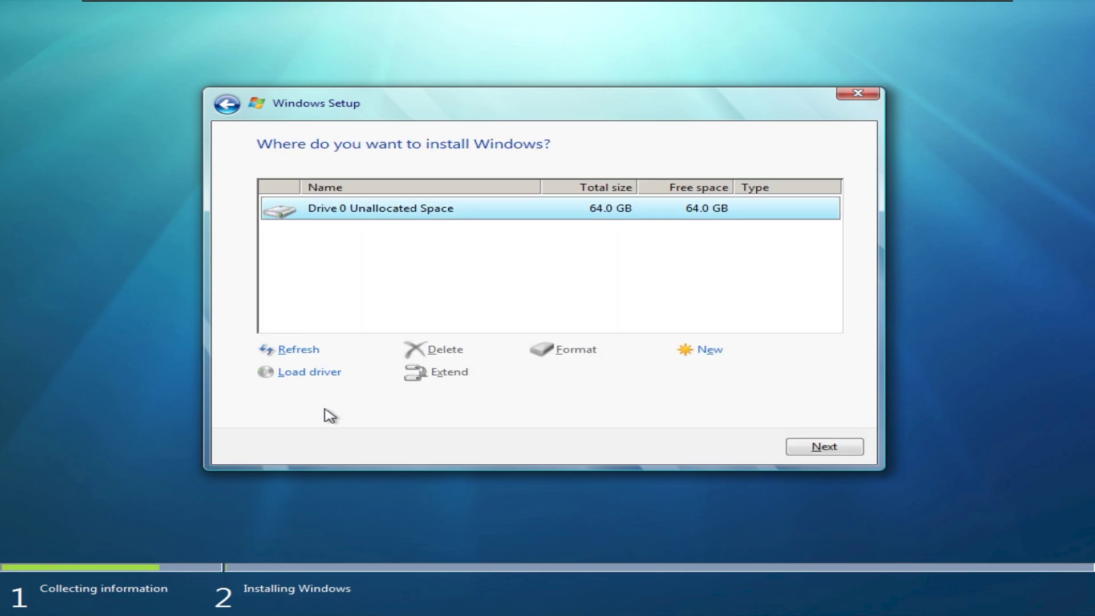
pyautogui.press('Return')
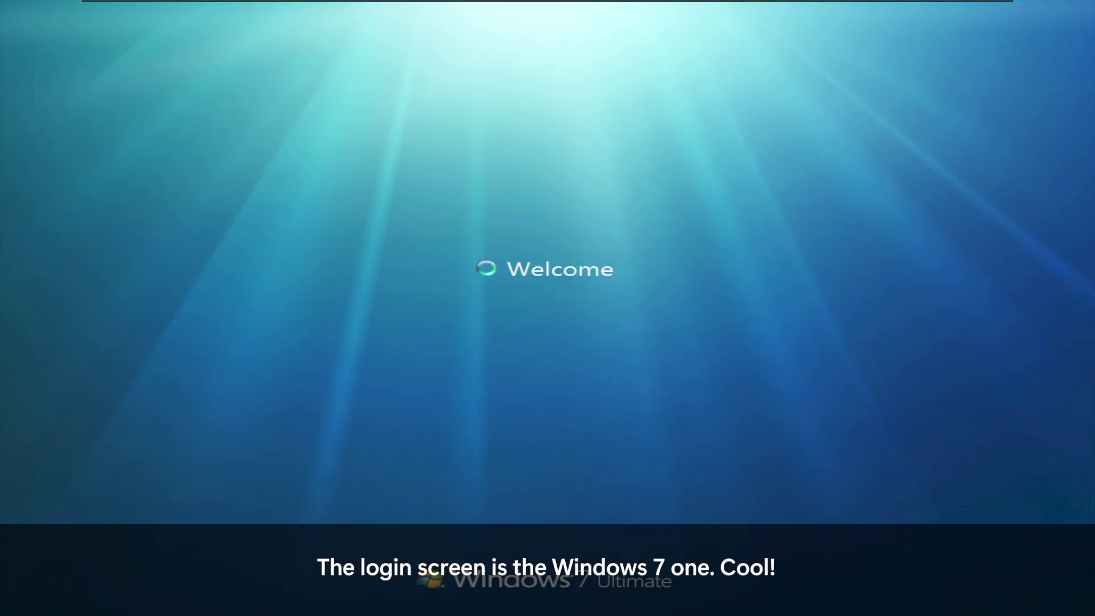
pyautogui.hotkey('ctrl', 'alt', 'Delete')
pyautogui.click(456, 401)
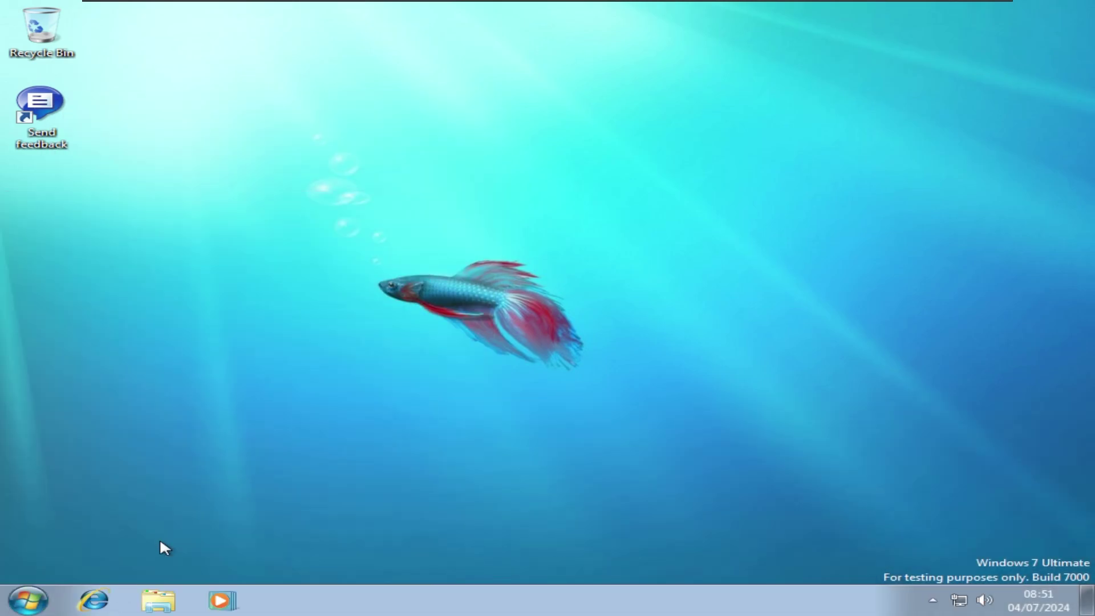
# Step: Run winver to view the Windows version and build details, and close the About Windows dialog
pyautogui.press('super+r')
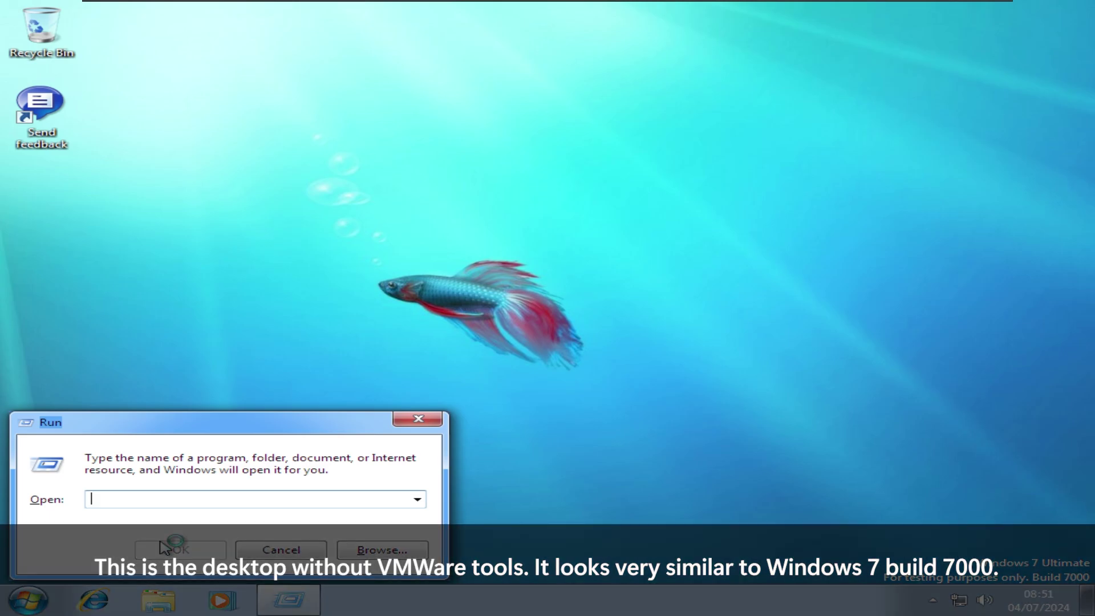
pyautogui.write('winver')
pyautogui.press('Return')
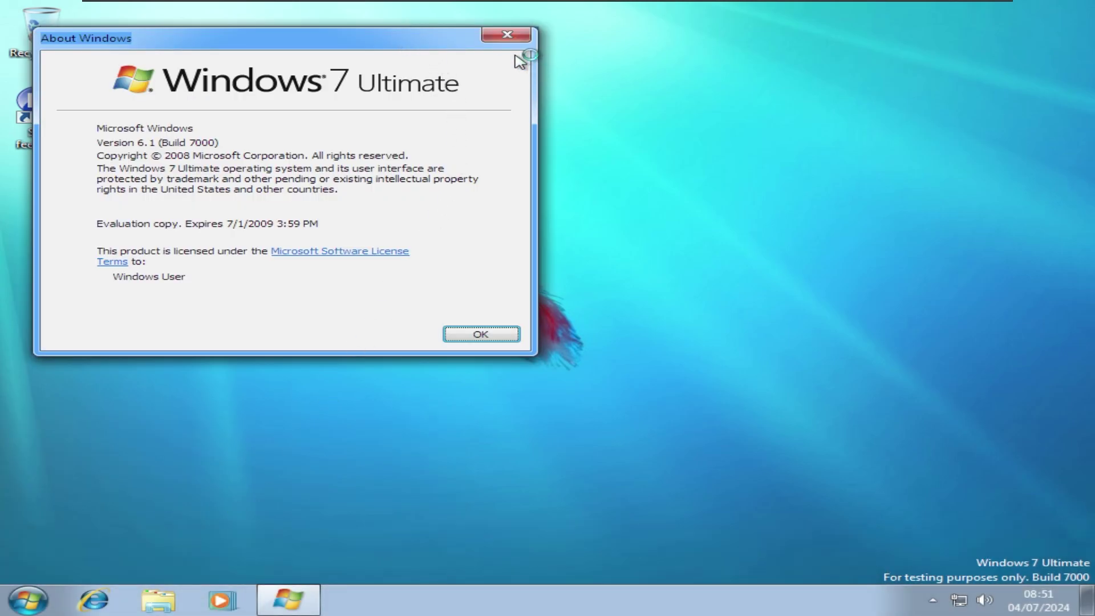
pyautogui.moveTo(428, 41); pyautogui.dragTo(764, 171)
pyautogui.press('Escape')
pyautogui.press('Escape')
pyautogui.rightClick(457, 154)
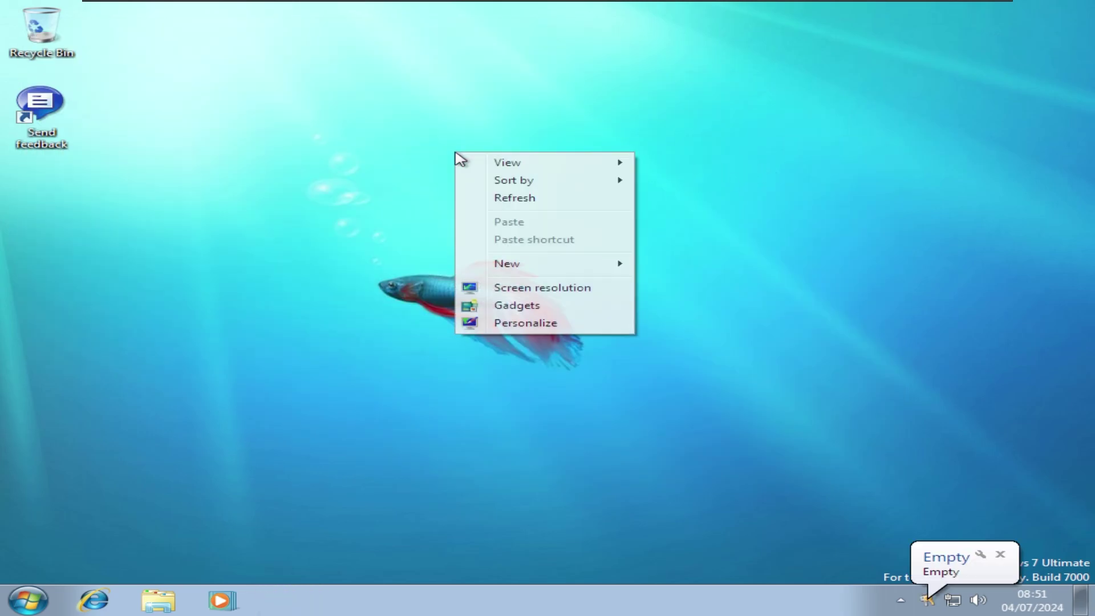
pyautogui.click(405, 168)
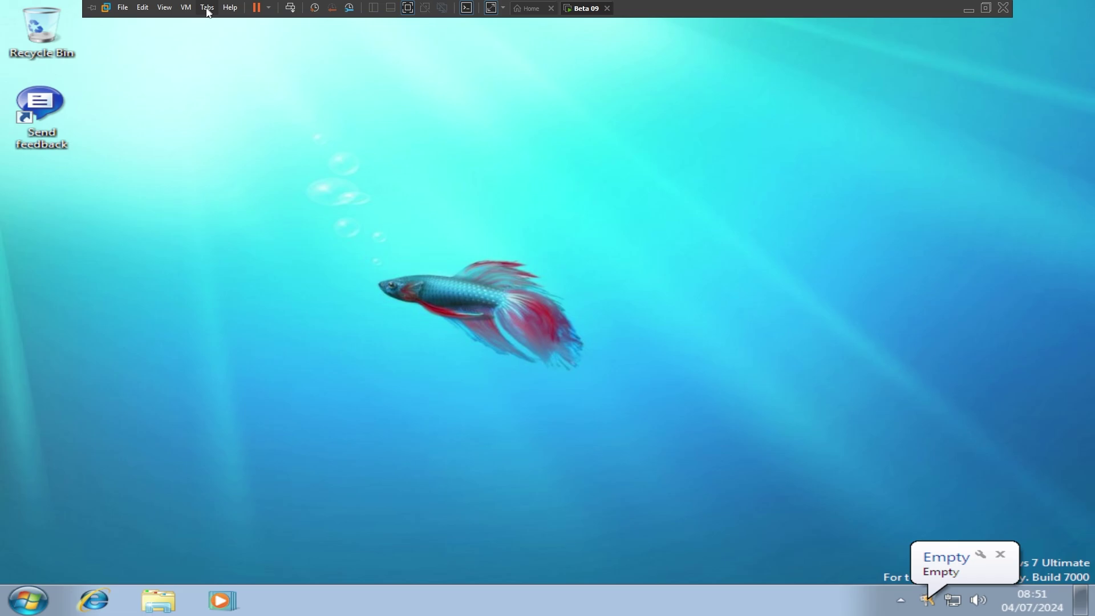
# Step: Mount the VMware Tools disc in the virtual machine and launch its installer from DVD Drive (D:)
pyautogui.click(185, 7)
pyautogui.click(242, 141)
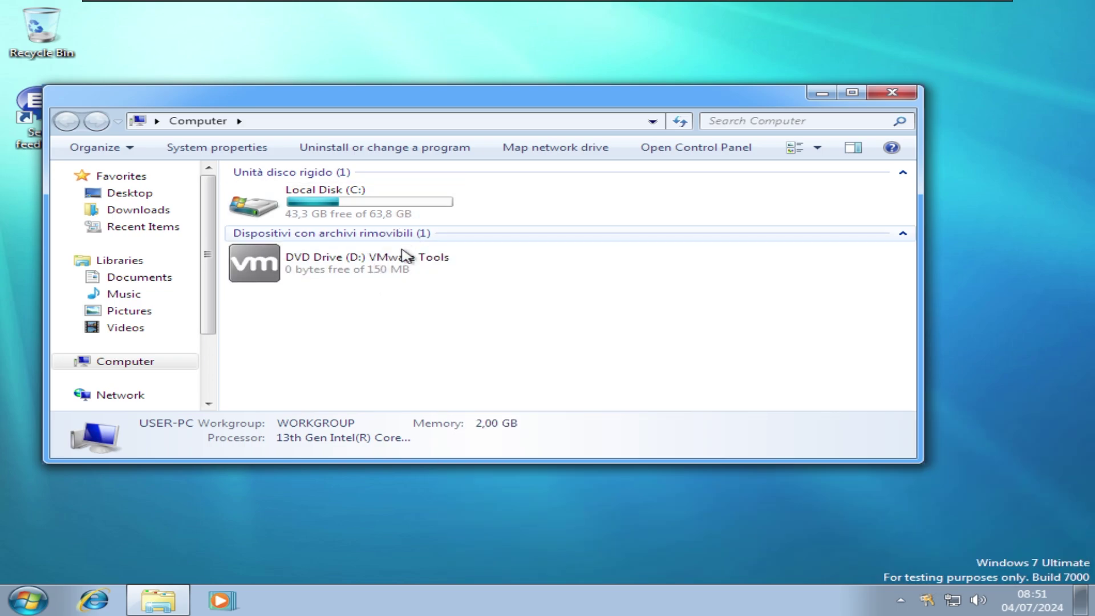
pyautogui.click(402, 251)
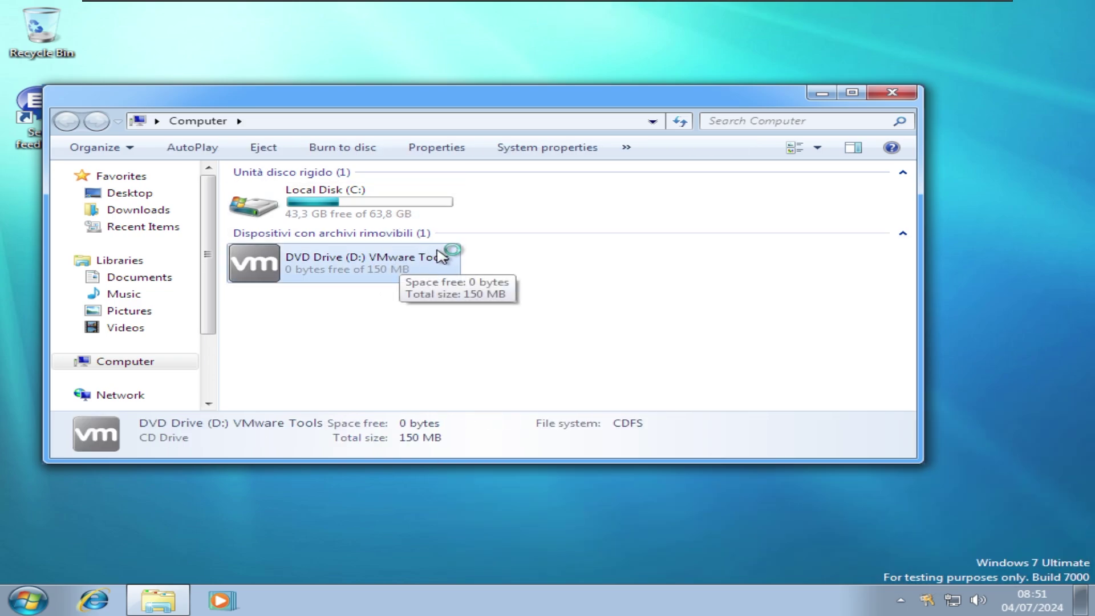
# Step: View the properties of Local Disk (C:) and close them
pyautogui.click(439, 212)
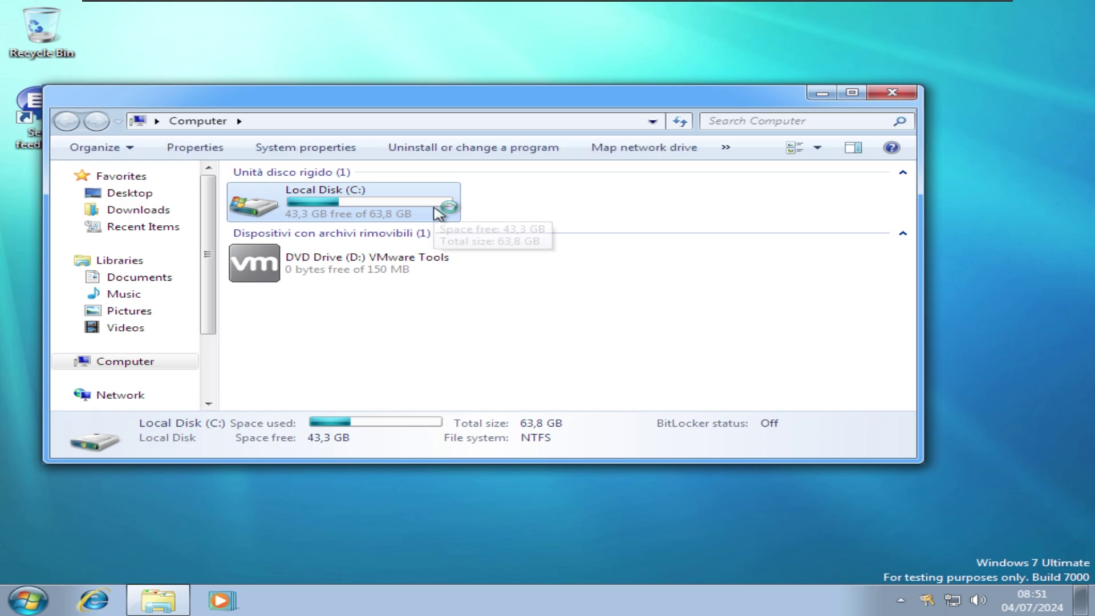
pyautogui.hotkey('alt', 'Return')
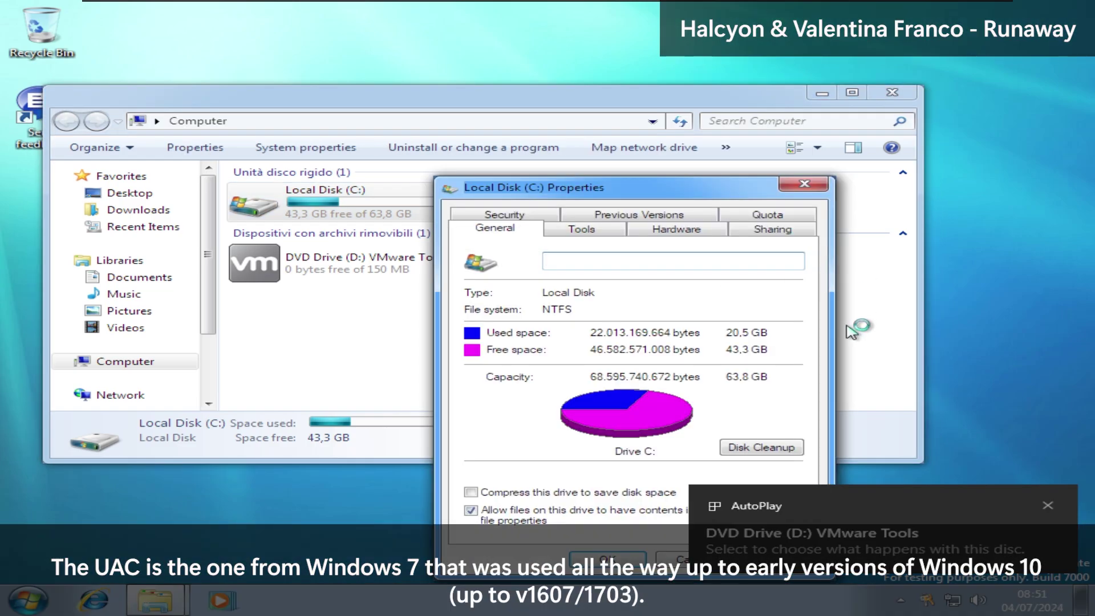
pyautogui.press('Escape')
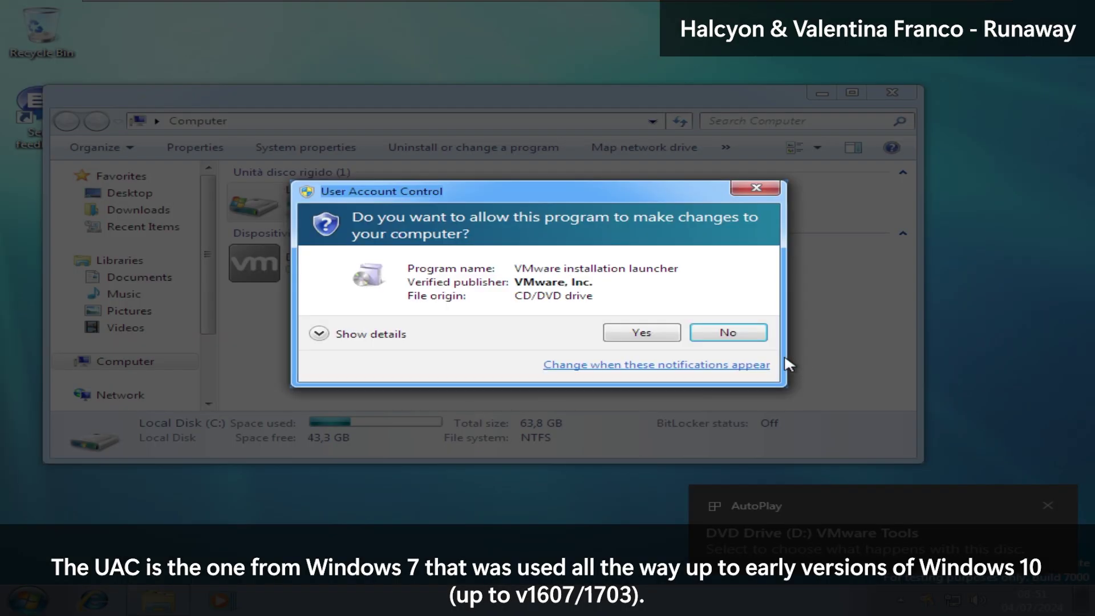
# Step: Allow the VMware installation launcher to make changes and close the Computer window
pyautogui.hotkey('alt', 'y')
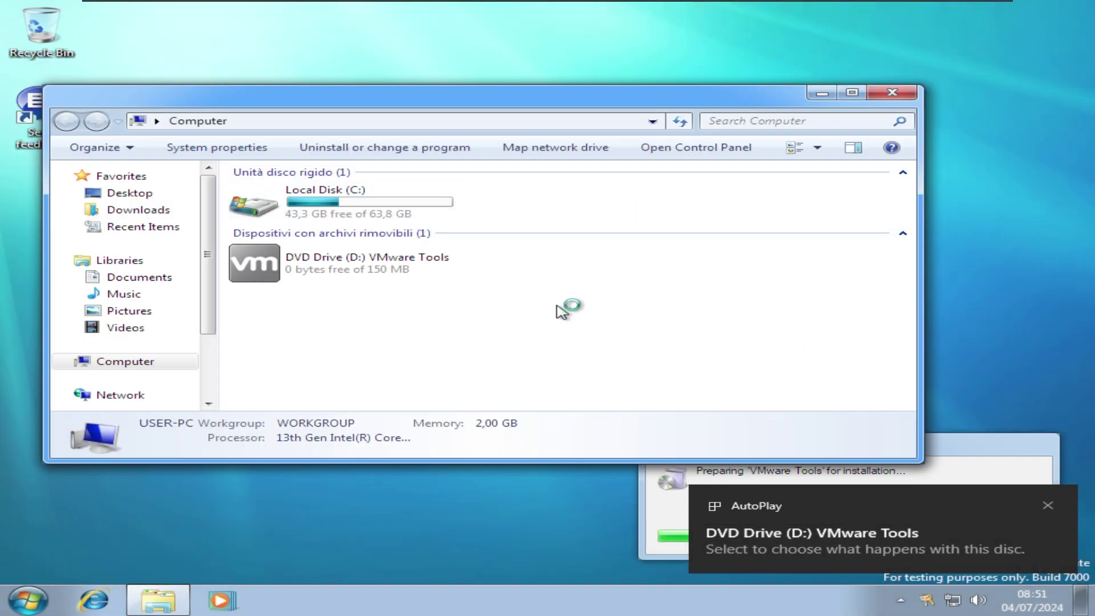
pyautogui.hotkey('alt', 'F4')
pyautogui.press('super')
pyautogui.press('super')
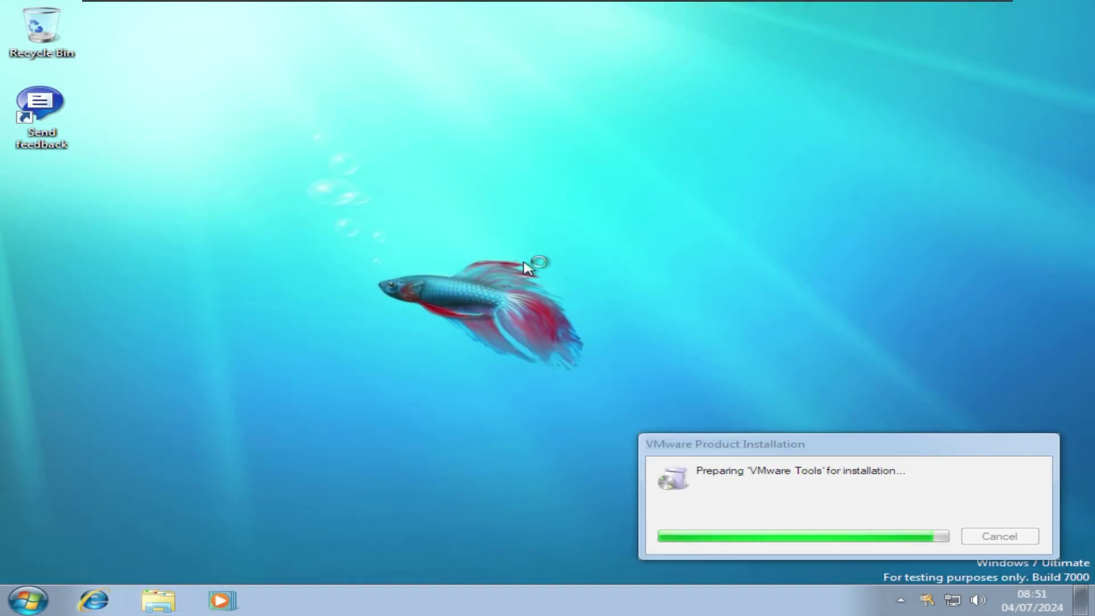
pyautogui.press('super')
pyautogui.press('super')
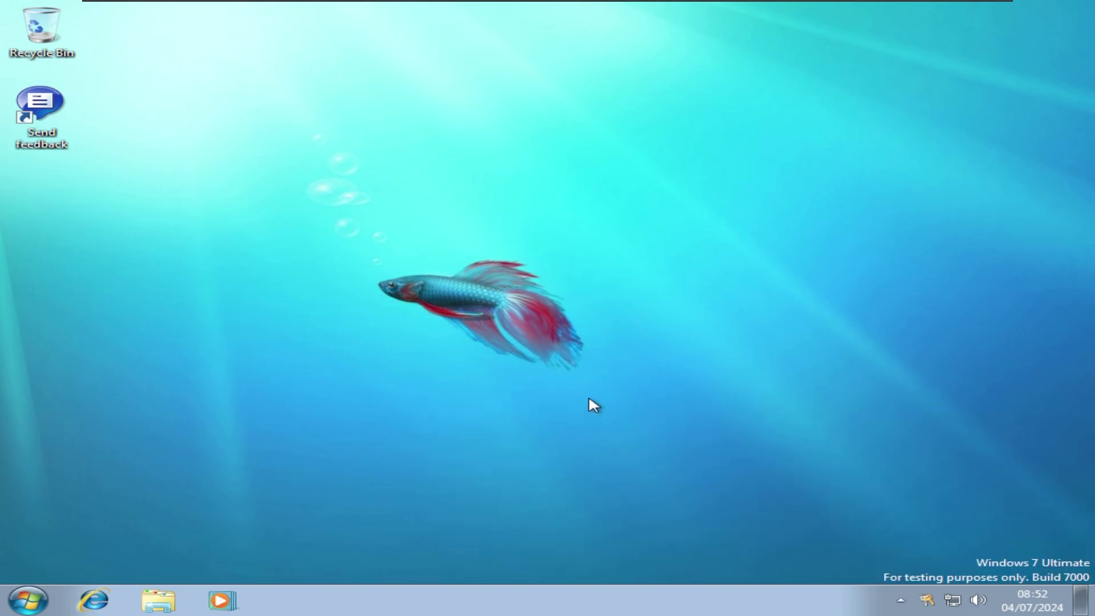
pyautogui.rightClick(414, 596)
pyautogui.click(387, 572)
# Step: Go through the VMware Tools wizard with the Tipica installation type and start the installation
pyautogui.click(665, 425)
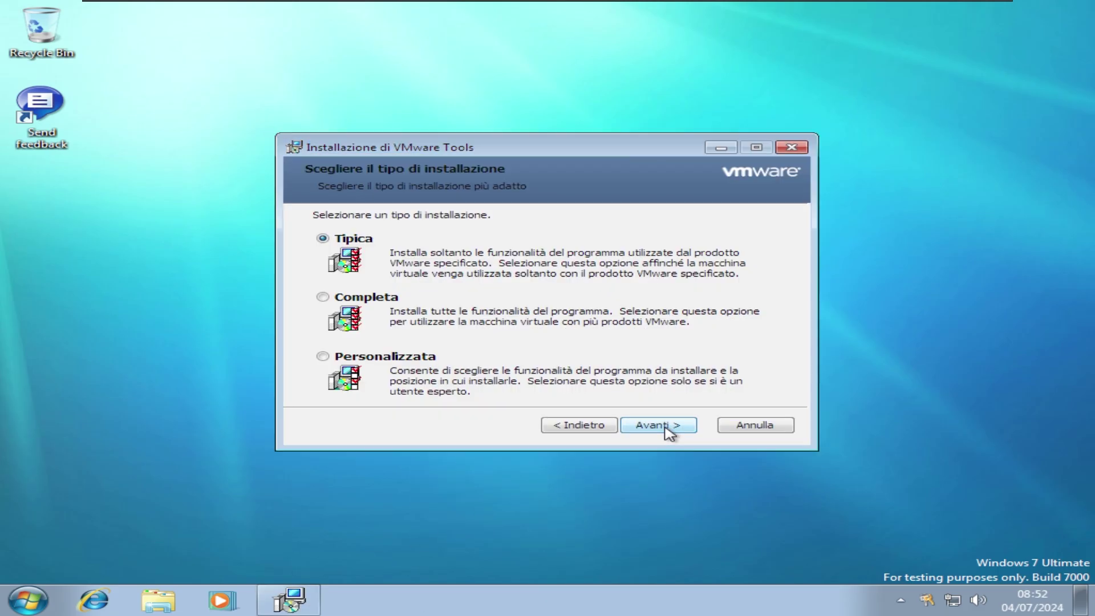
pyautogui.click(665, 426)
pyautogui.click(665, 426)
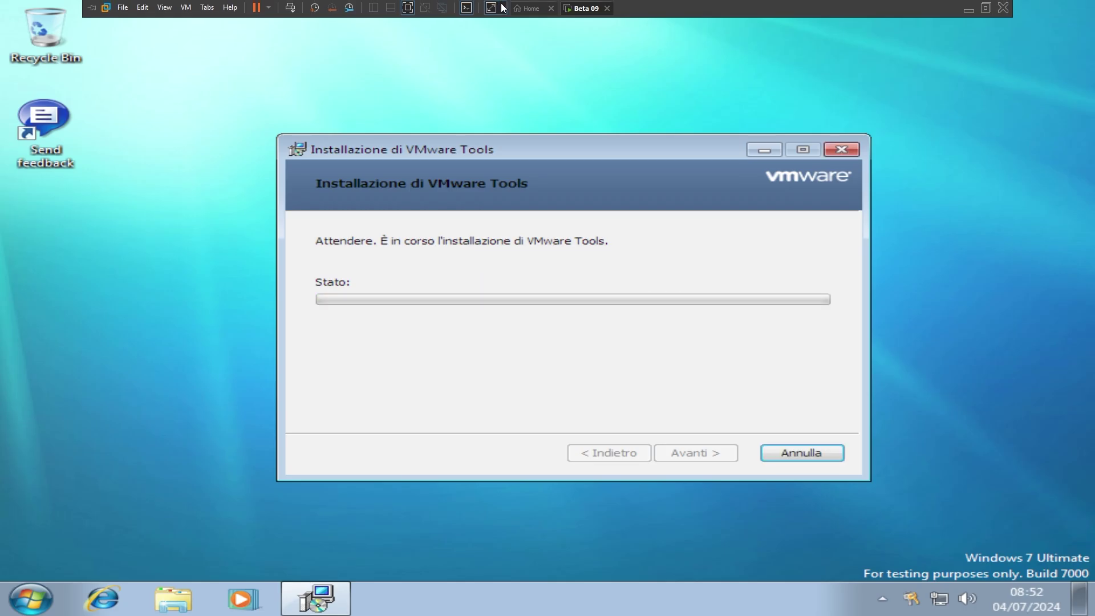
# Step: Turn off display stretching for the virtual machine and finish the VMware Tools setup without restarting
pyautogui.click(490, 11)
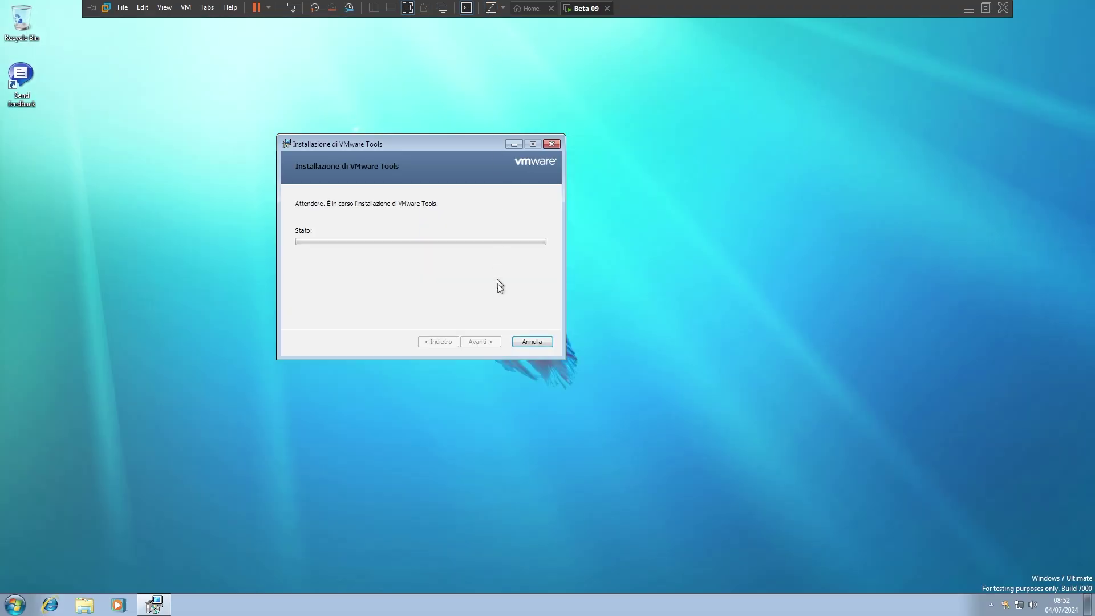
pyautogui.click(480, 341)
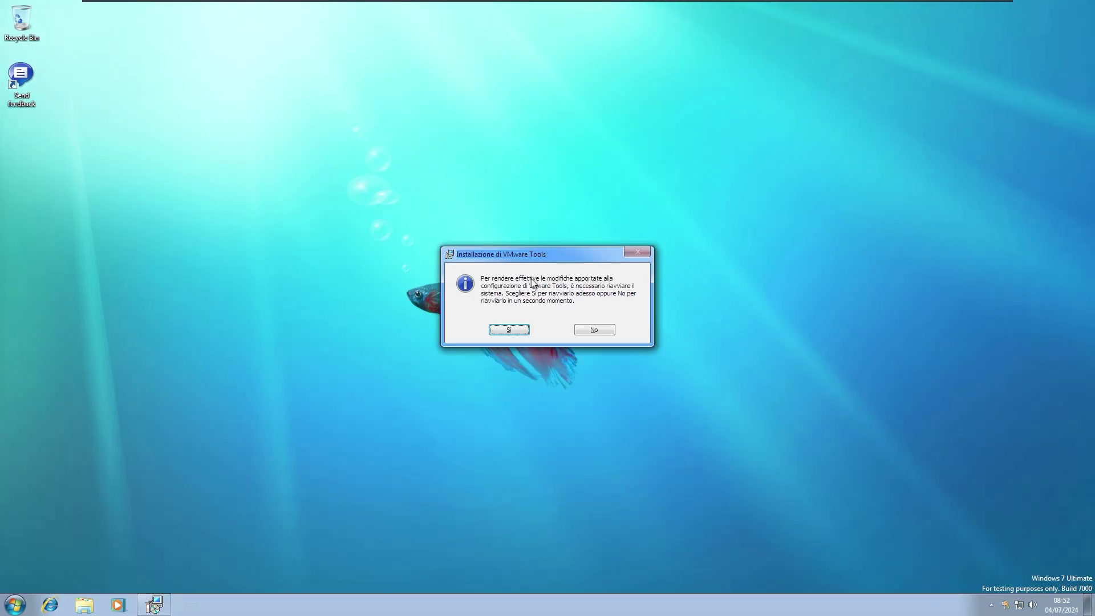
pyautogui.click(598, 330)
# Step: Browse the Windows folder on Local Disk (C:) and close the file window
pyautogui.press('super+e')
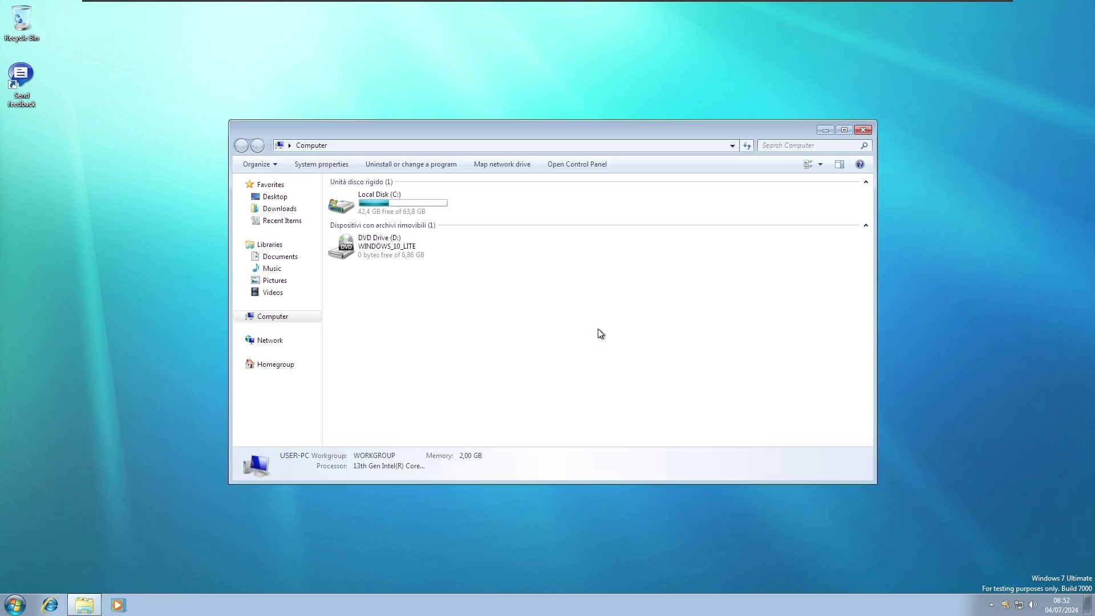
pyautogui.doubleClick(429, 210)
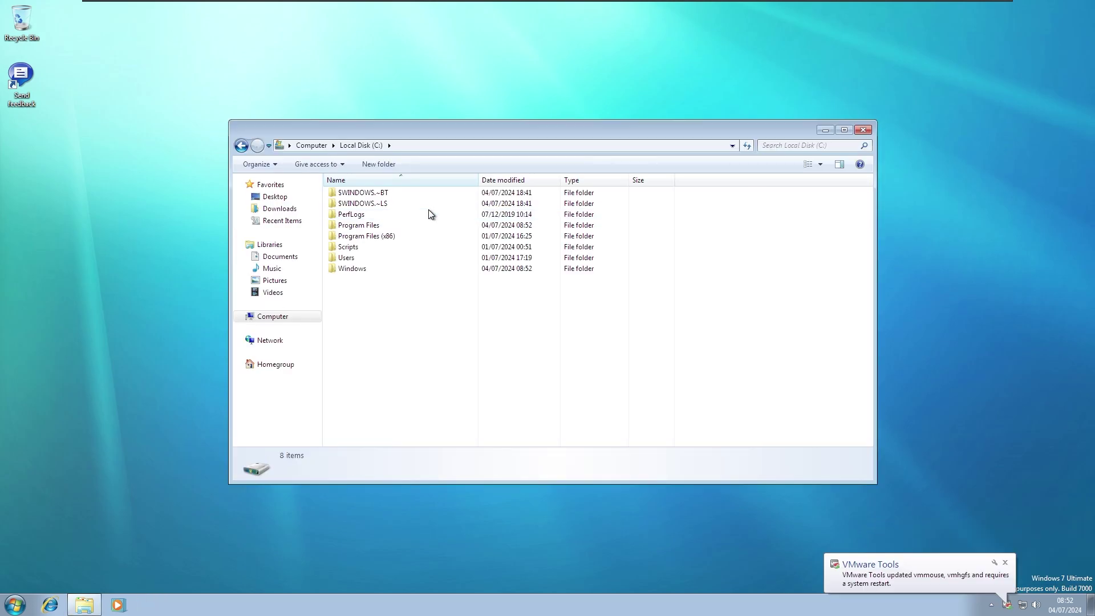
pyautogui.press('w')
pyautogui.press('Return')
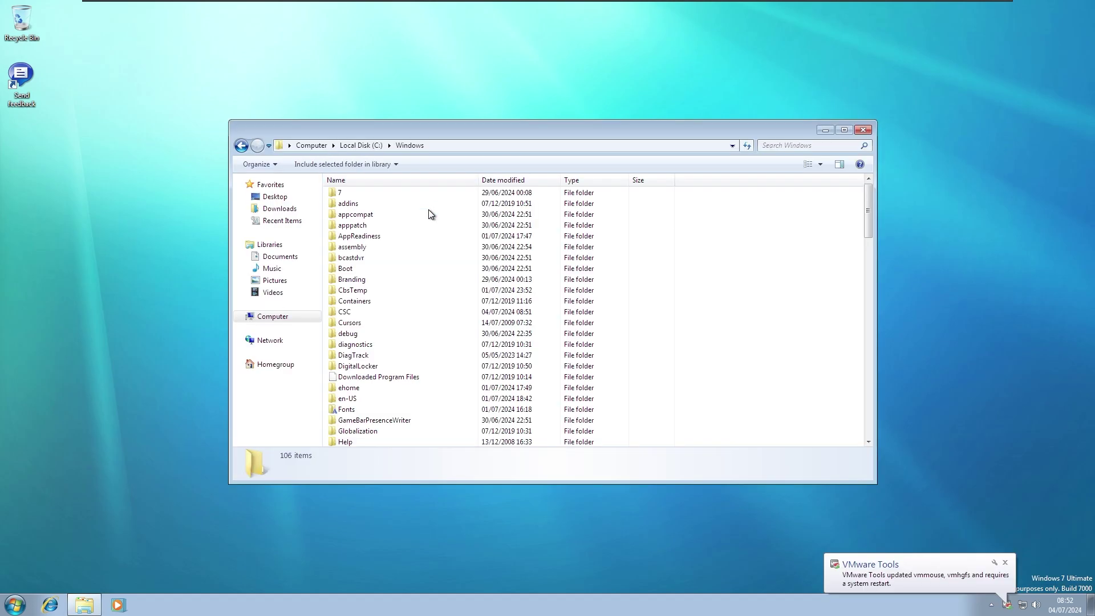
pyautogui.press('d')
pyautogui.hotkey('alt', 'F4')
pyautogui.press('super')
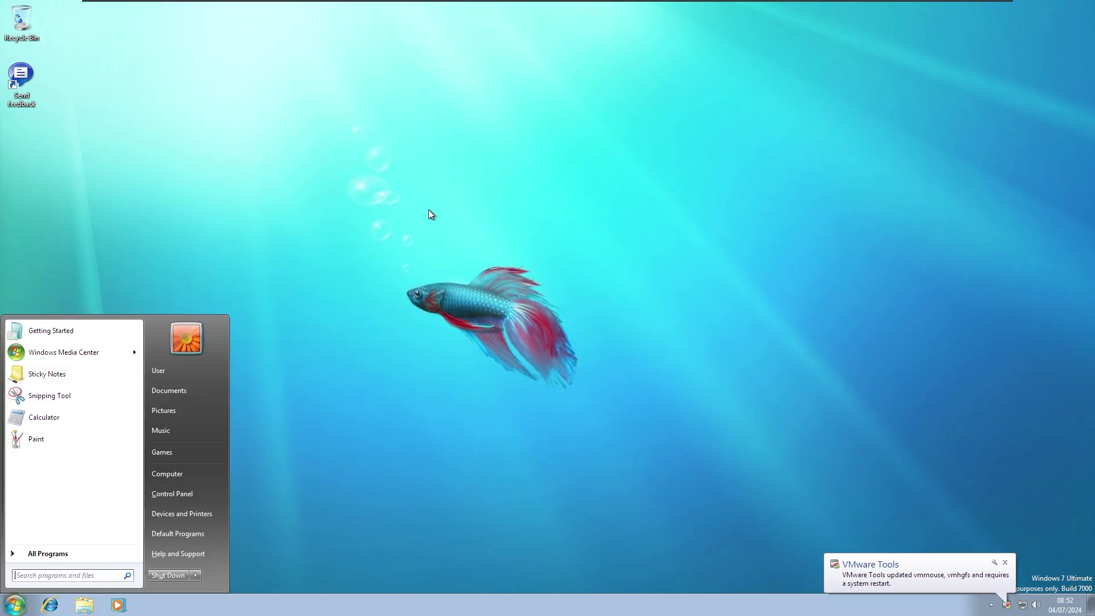
pyautogui.click(416, 200)
# Step: Open the desktop's Personalization settings to view the available themes
pyautogui.rightClick(416, 200)
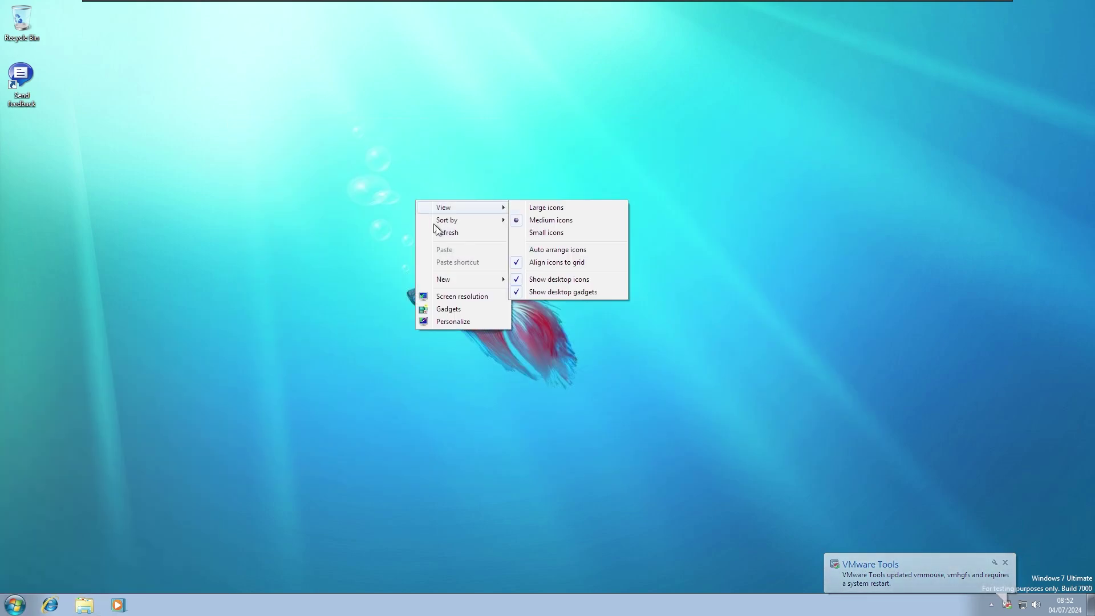
pyautogui.click(461, 320)
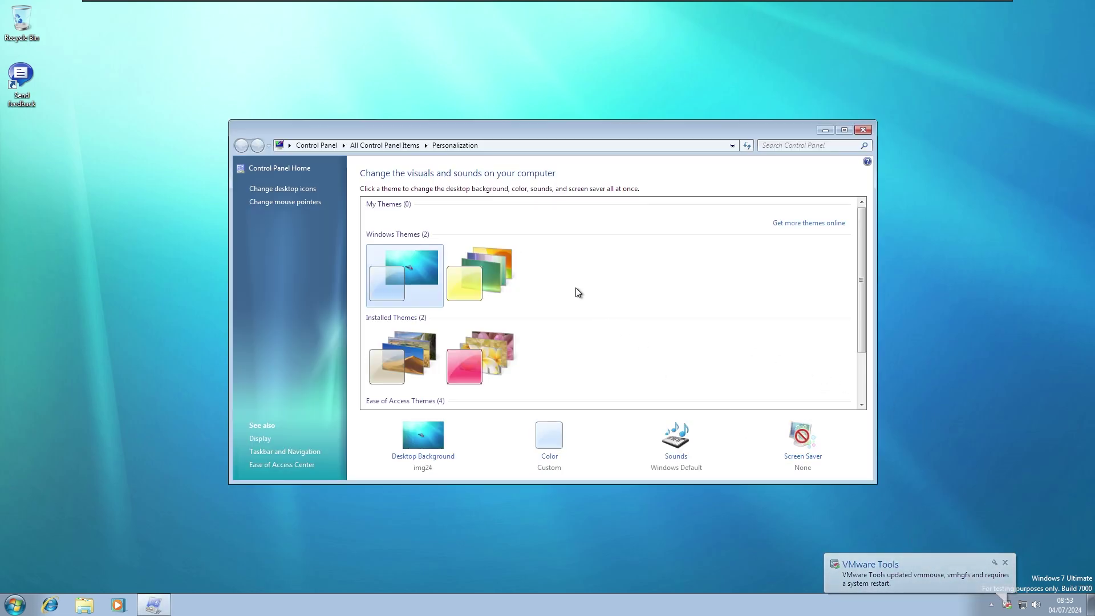
# Step: Look through the Windows, installed and Ease of Access themes, and return to the full list of Control Panel items
pyautogui.scroll(-3, 577, 291)
pyautogui.scroll(3, 573, 290)
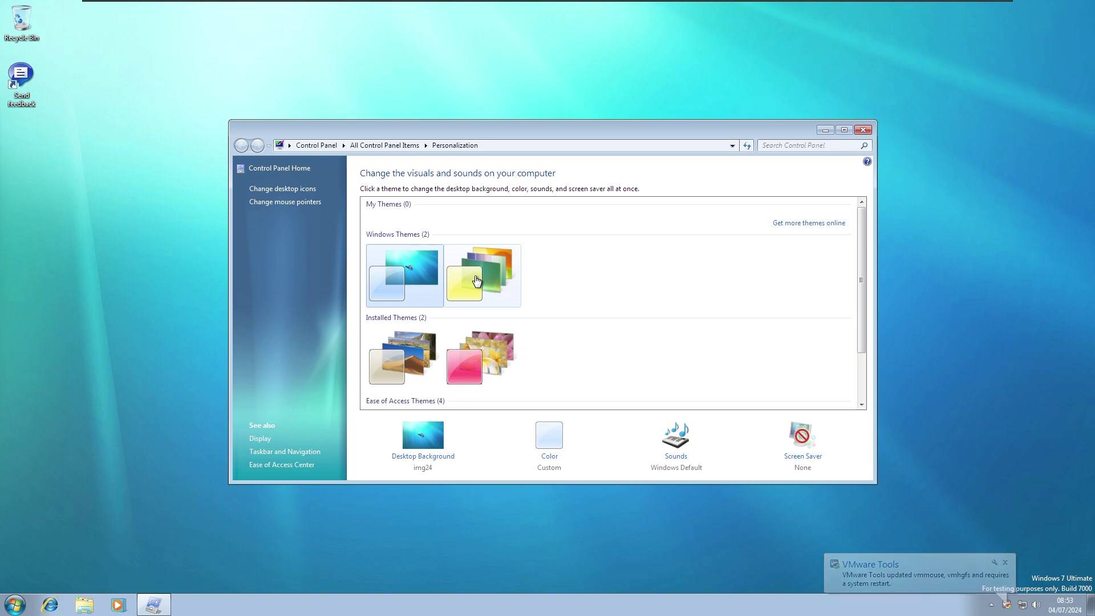
pyautogui.scroll(-2, 408, 319)
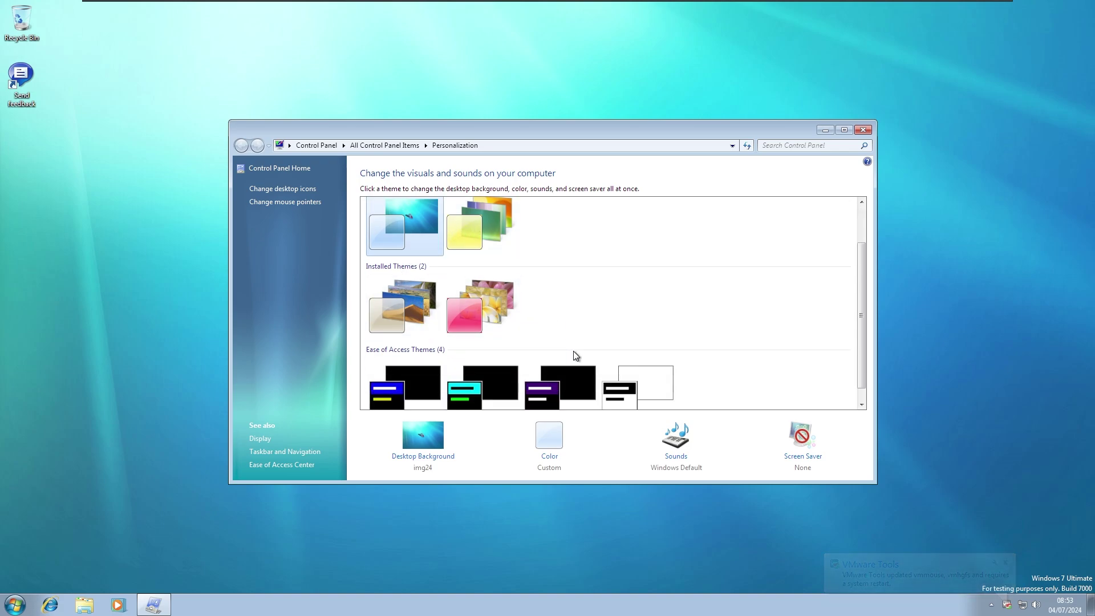
pyautogui.scroll(-1, 574, 358)
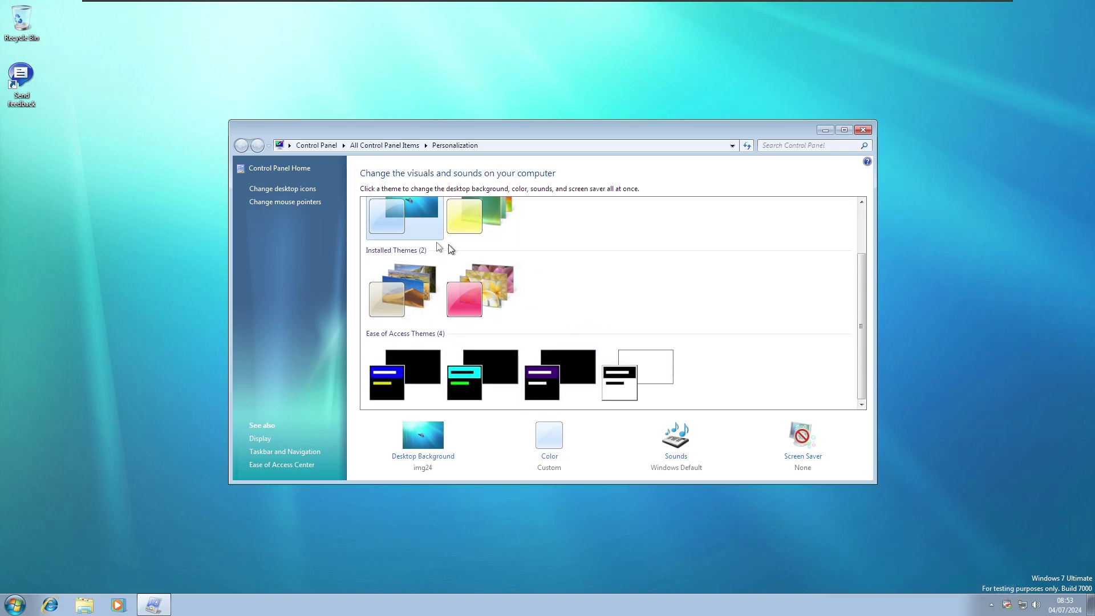
pyautogui.click(280, 171)
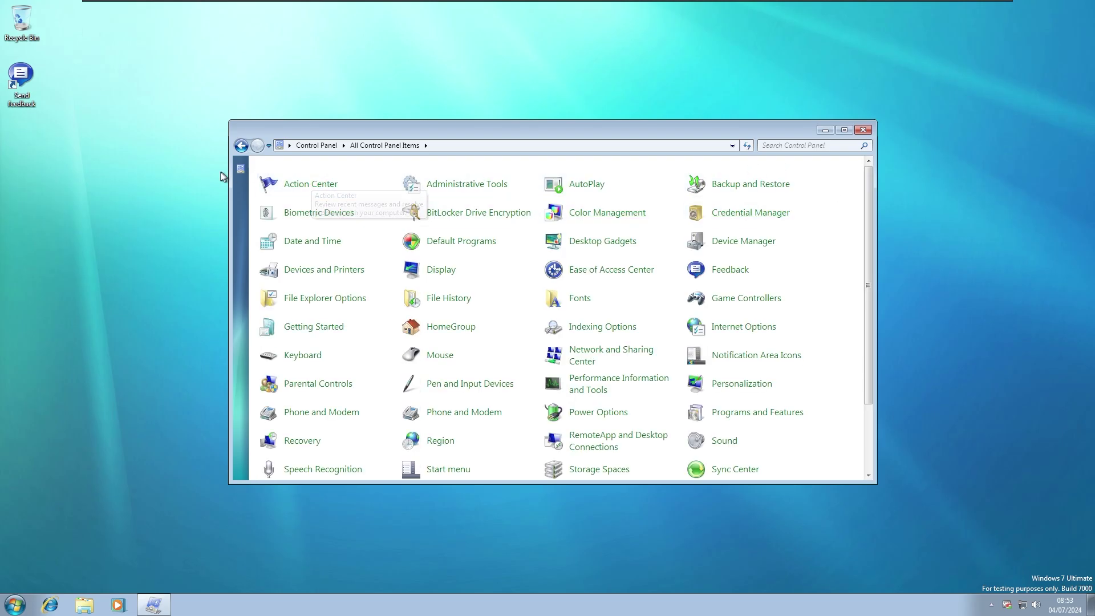
# Step: Clear the desktop of windows and reopen Control Panel by running the command "control"
pyautogui.press('super+d')
pyautogui.press('super+r')
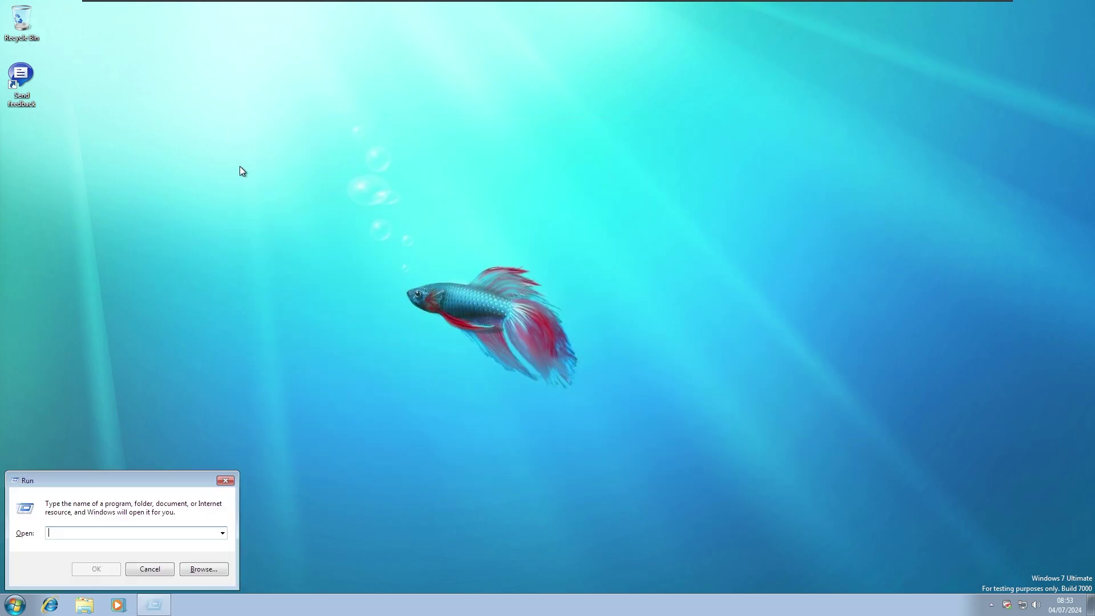
pyautogui.write('control')
pyautogui.press('Return')
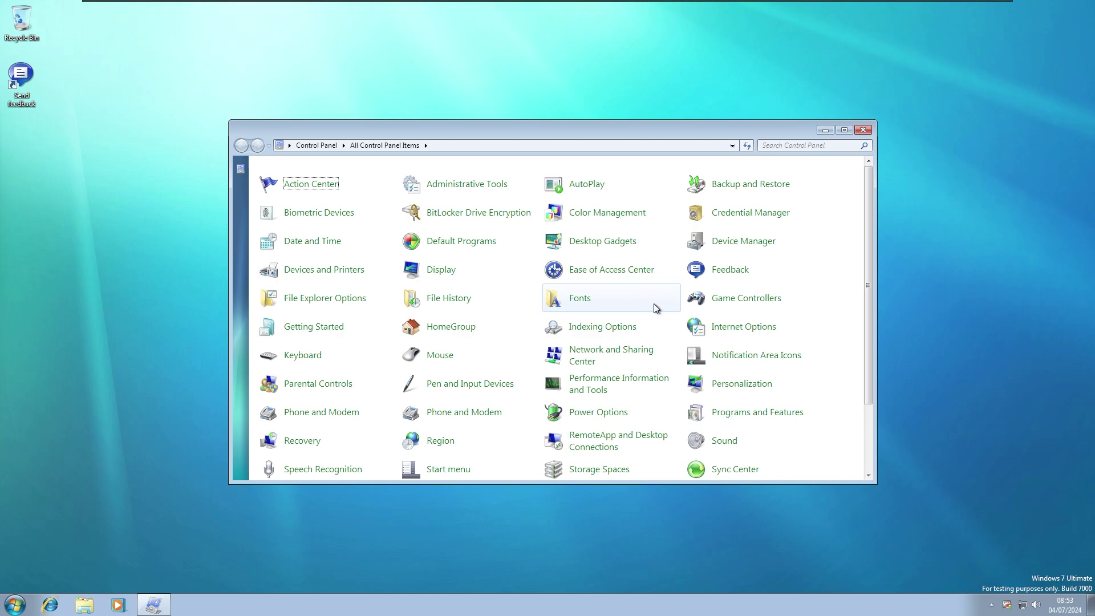
# Step: View the computer's basic information on the System page down to the activation section and close the window
pyautogui.scroll(-1, 382, 381)
pyautogui.scroll(-1, 382, 379)
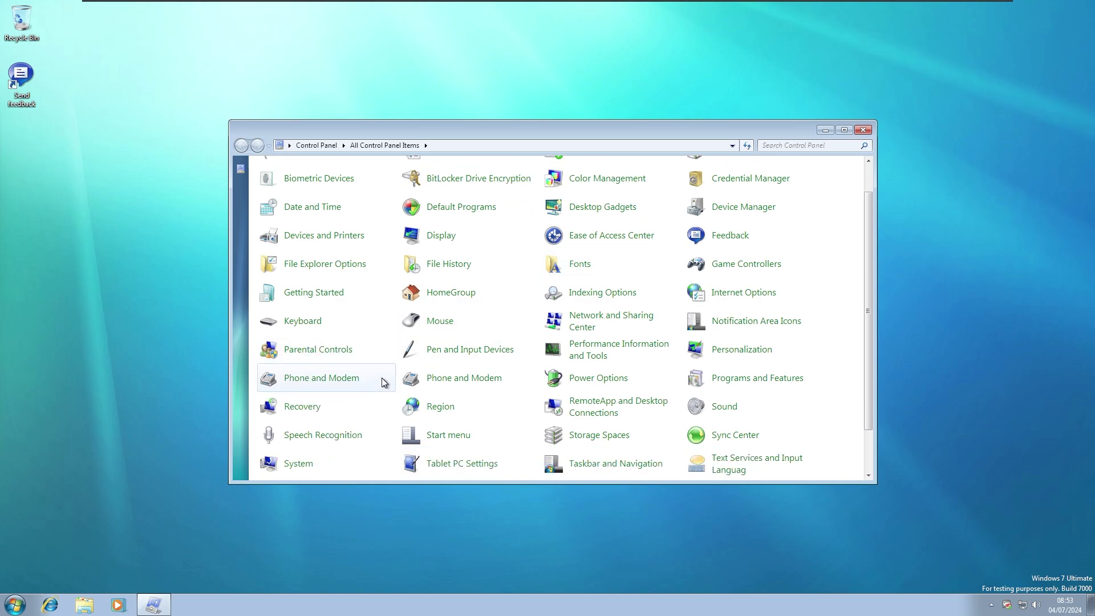
pyautogui.click(294, 466)
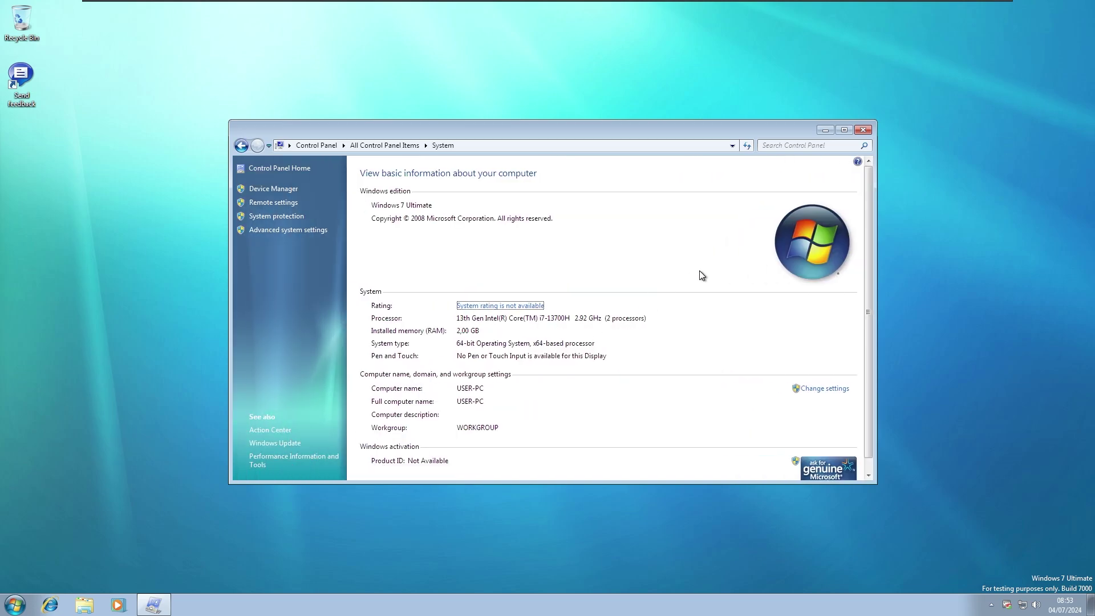
pyautogui.scroll(-1, 699, 270)
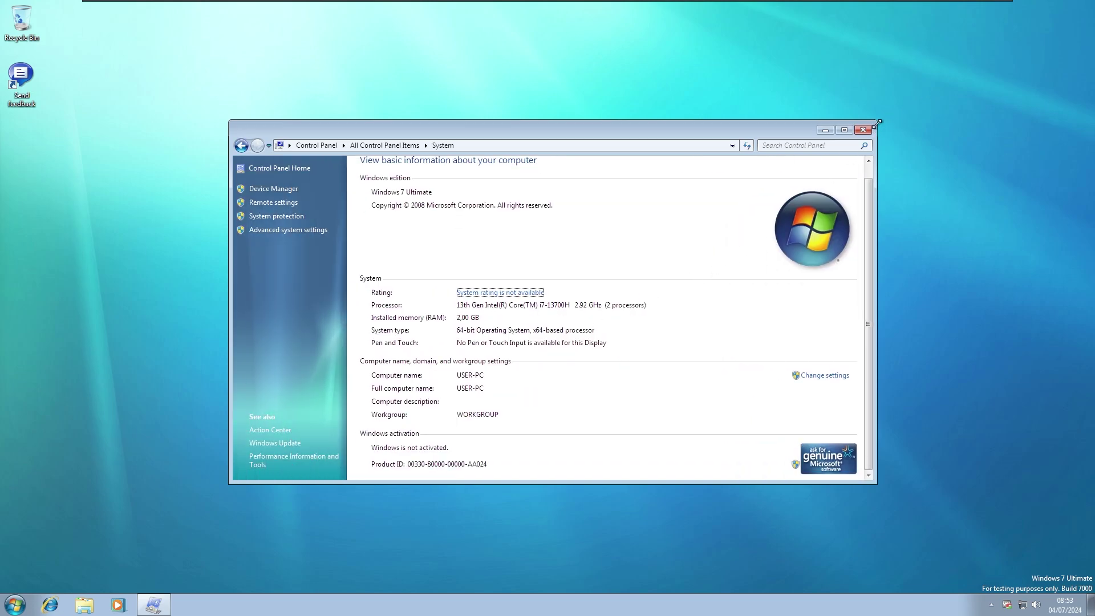
pyautogui.click(864, 130)
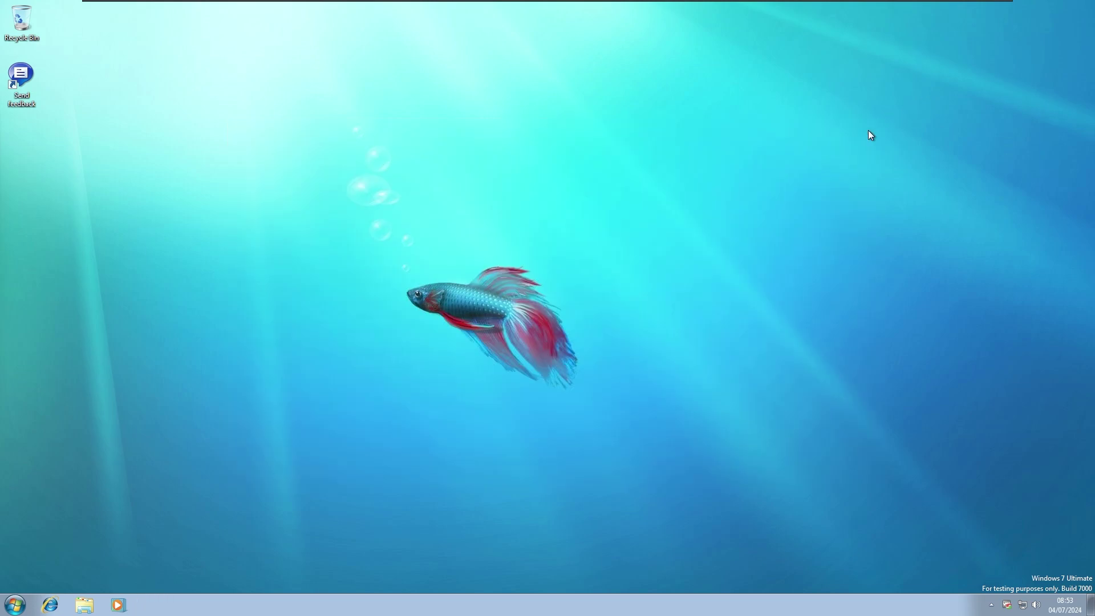
# Step: Launch Aero Settings from the Aero Colors folder in Documents, install the DWMBlurGlass effect and close its window
pyautogui.moveTo(720, 225); pyautogui.dragTo(563, 539)
pyautogui.press('super+e')
pyautogui.click(282, 256)
pyautogui.doubleClick(414, 192)
pyautogui.click(414, 193)
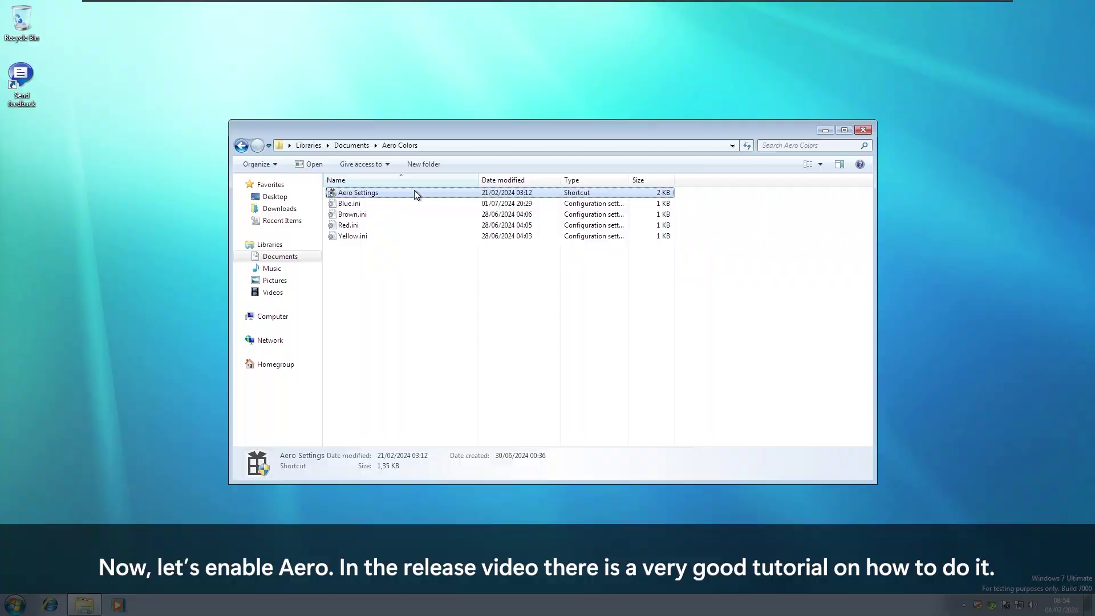
pyautogui.doubleClick(414, 193)
pyautogui.click(596, 324)
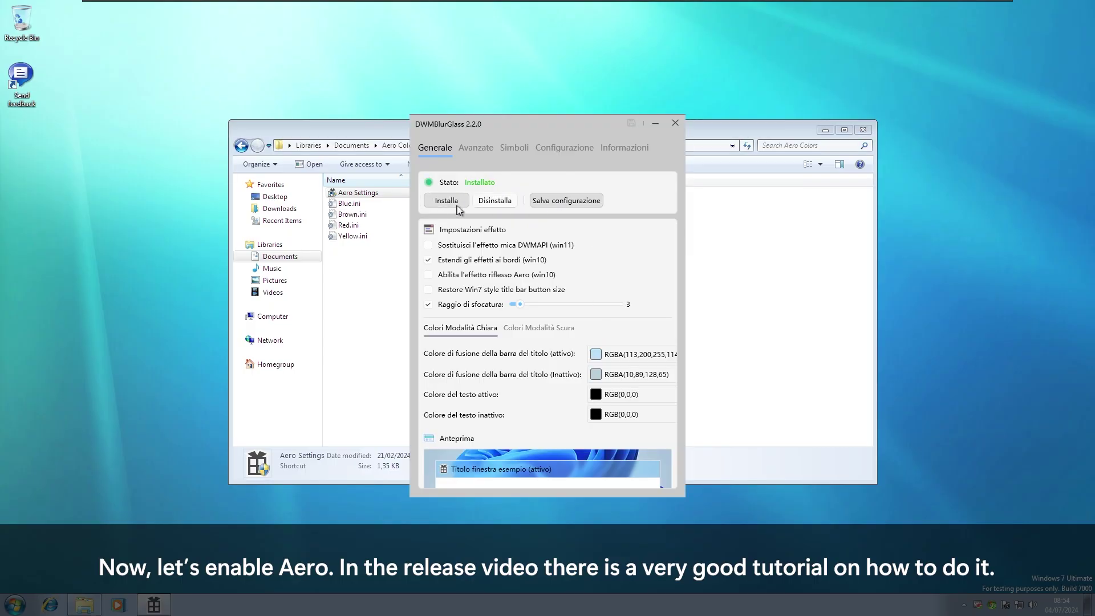
pyautogui.click(675, 123)
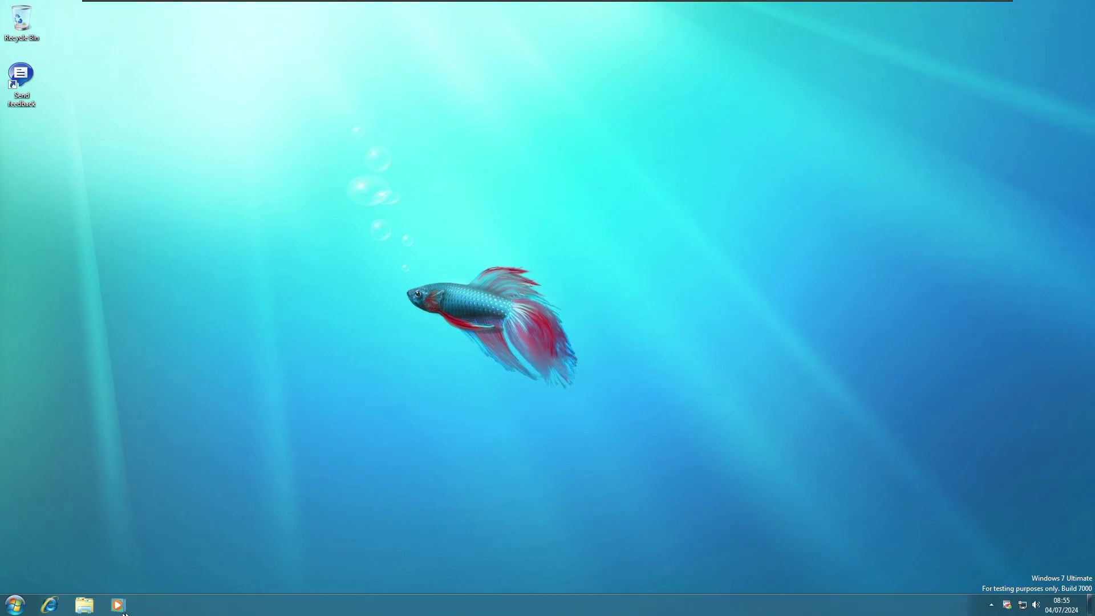
# Step: Run winver and move its dialog and the Run dialog across the desktop to examine their window frames
pyautogui.press('super')
pyautogui.press('super+r')
pyautogui.write('winver')
pyautogui.press('Return')
pyautogui.moveTo(209, 38); pyautogui.dragTo(575, 301)
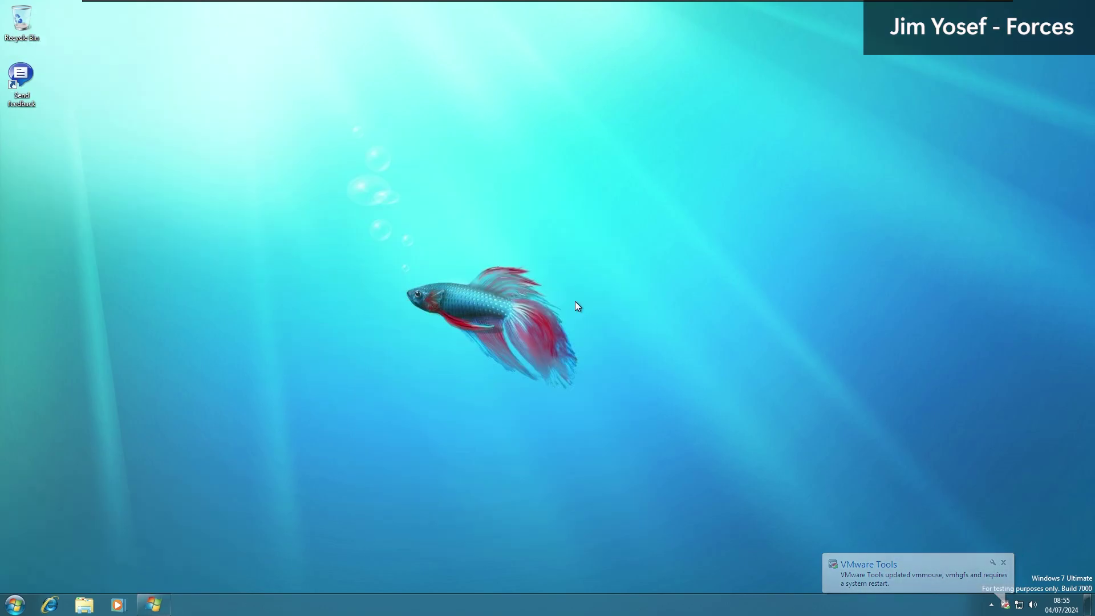
pyautogui.press('super+r')
pyautogui.moveTo(169, 471); pyautogui.dragTo(527, 352)
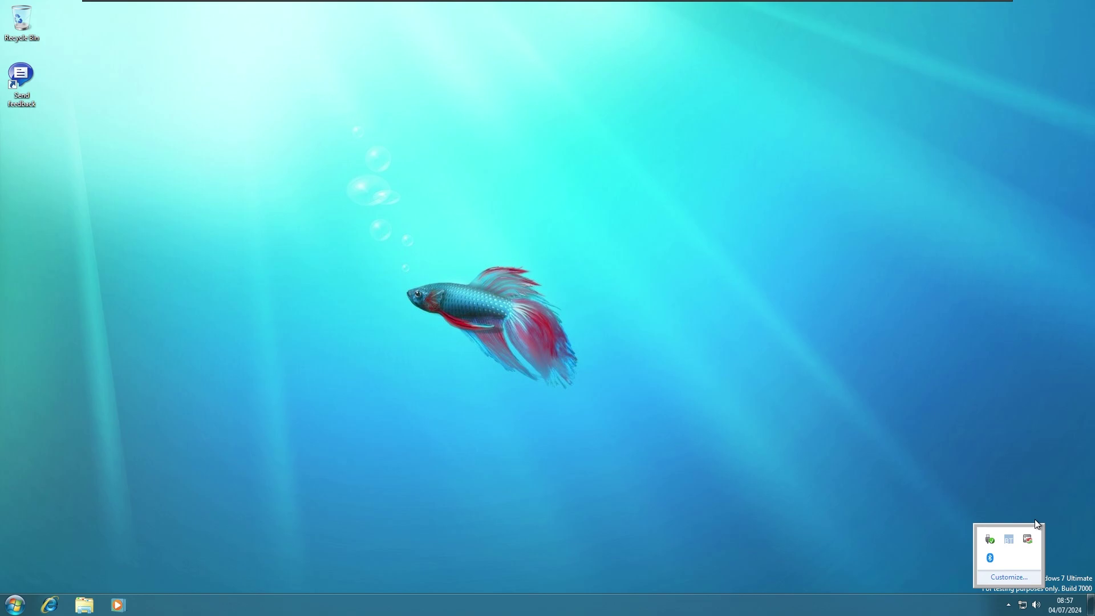
# Step: Search the Start menu for winver and open the Windows version dialog
pyautogui.press('super')
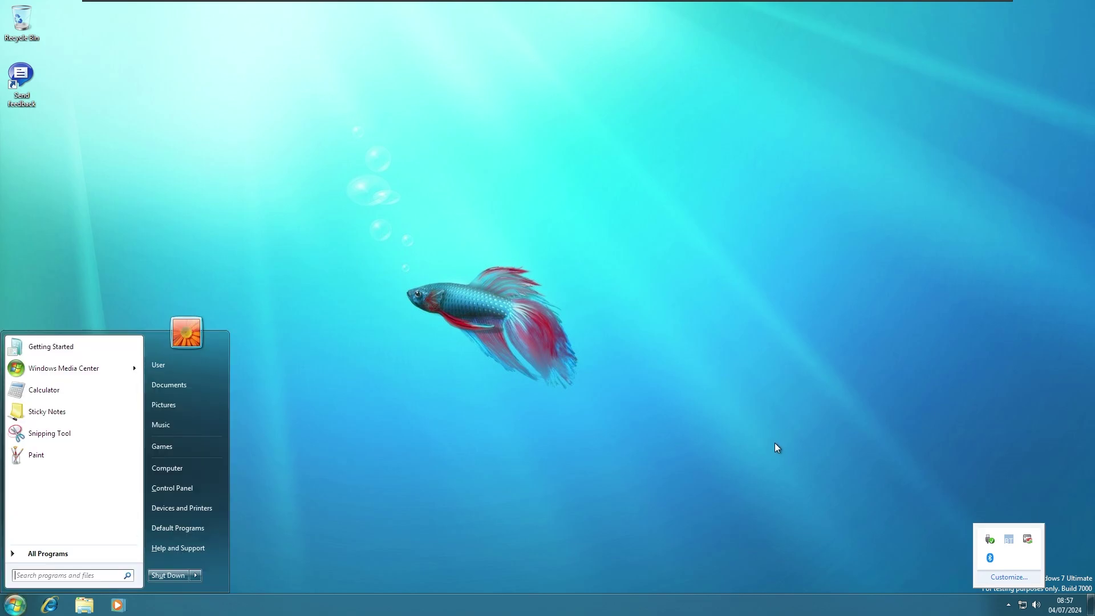
pyautogui.write('winver')
pyautogui.press('Return')
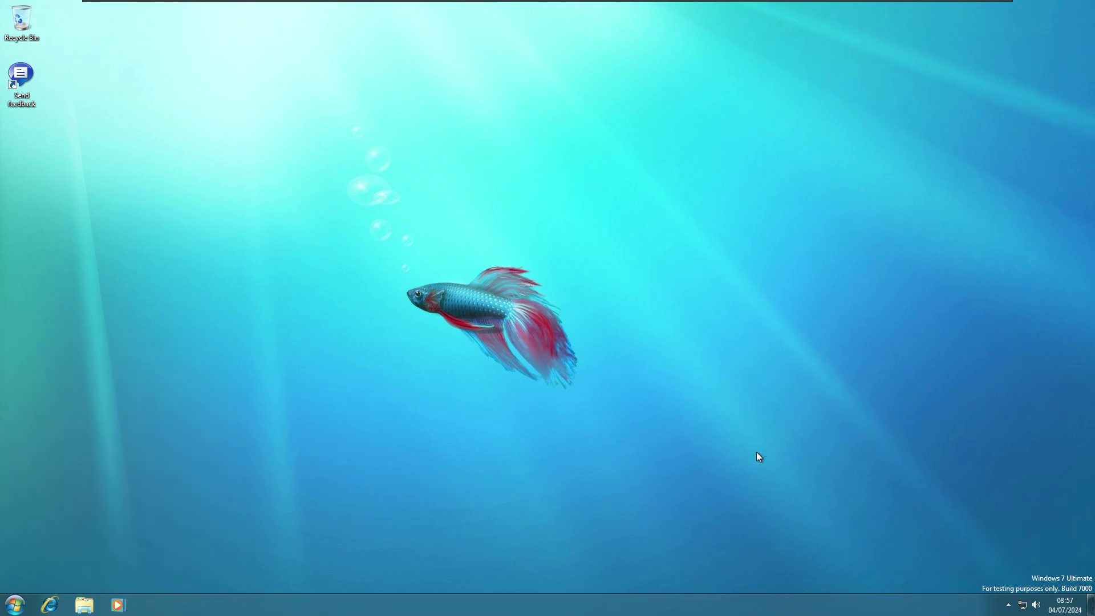
# Step: Launch Windhawk from the hidden notification icons, and briefly open and close the Run dialog
pyautogui.click(1008, 606)
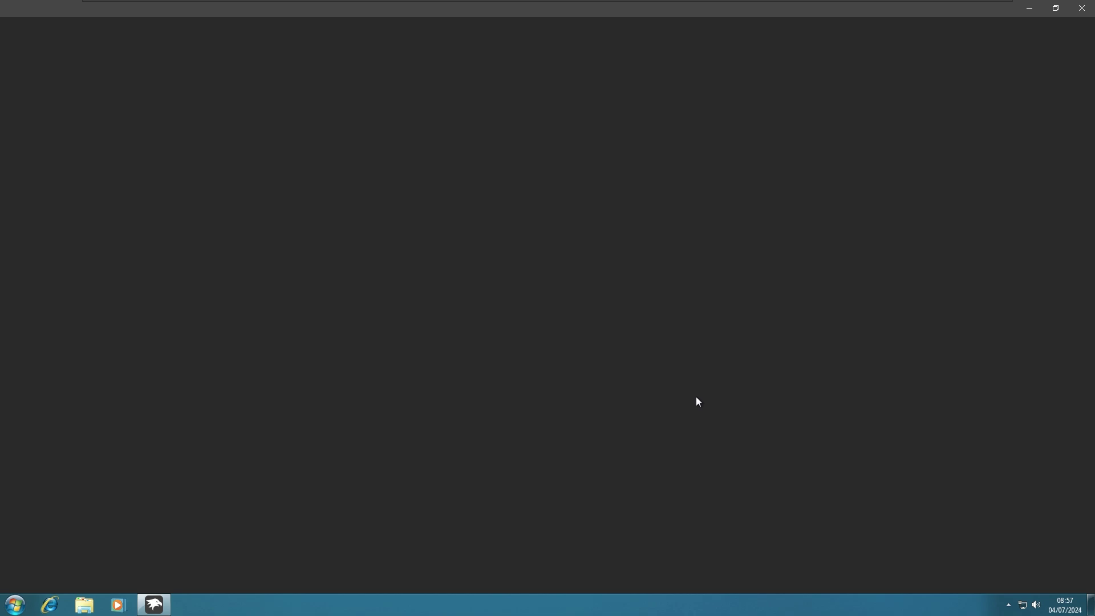
pyautogui.press('super+r')
pyautogui.click(231, 477)
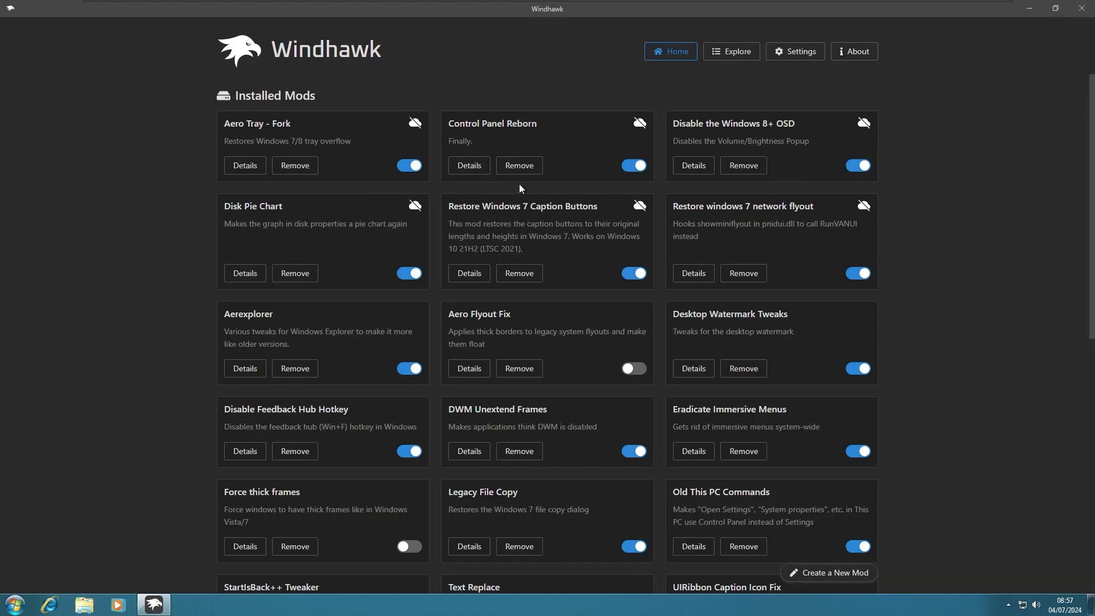
# Step: Turn off Use Basic Theme for the "Restore windows 7 network flyout" mod, save it, and check the network flyout
pyautogui.click(700, 274)
pyautogui.click(243, 278)
pyautogui.click(1023, 605)
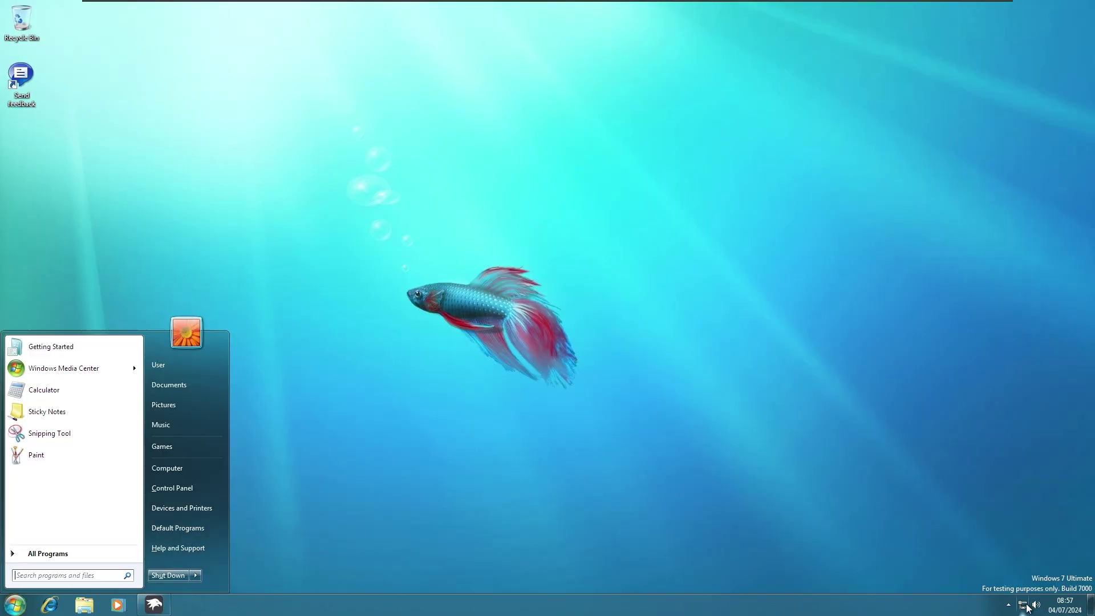
pyautogui.click(1025, 607)
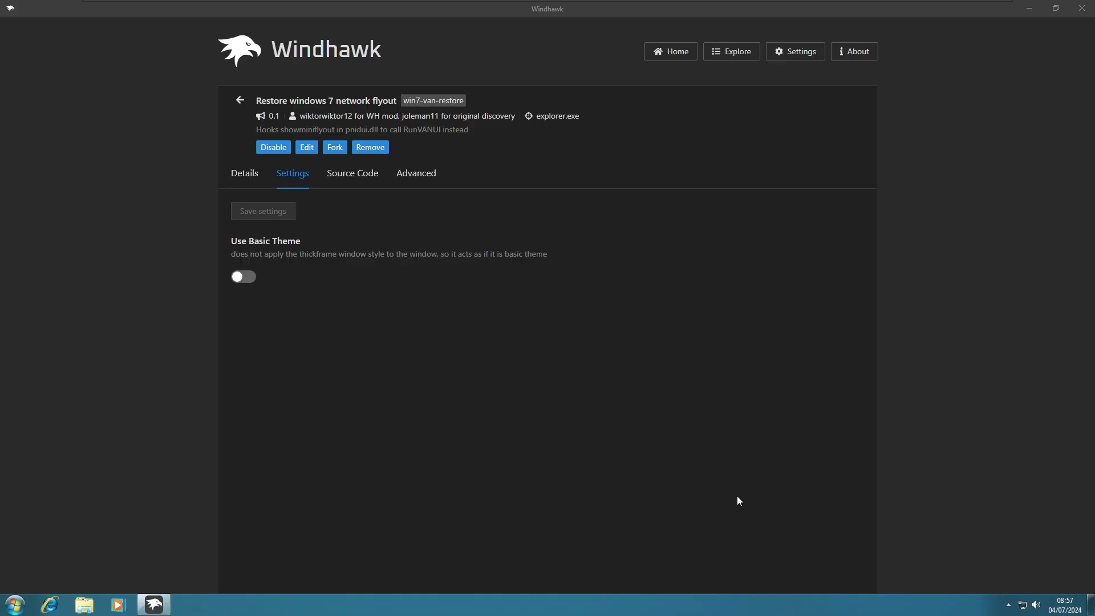
# Step: Turn off Disable composition in the Aerexplorer mod's settings, save them, and check the effect in a File Explorer window
pyautogui.click(239, 100)
pyautogui.click(252, 369)
pyautogui.scroll(-8, 285, 399)
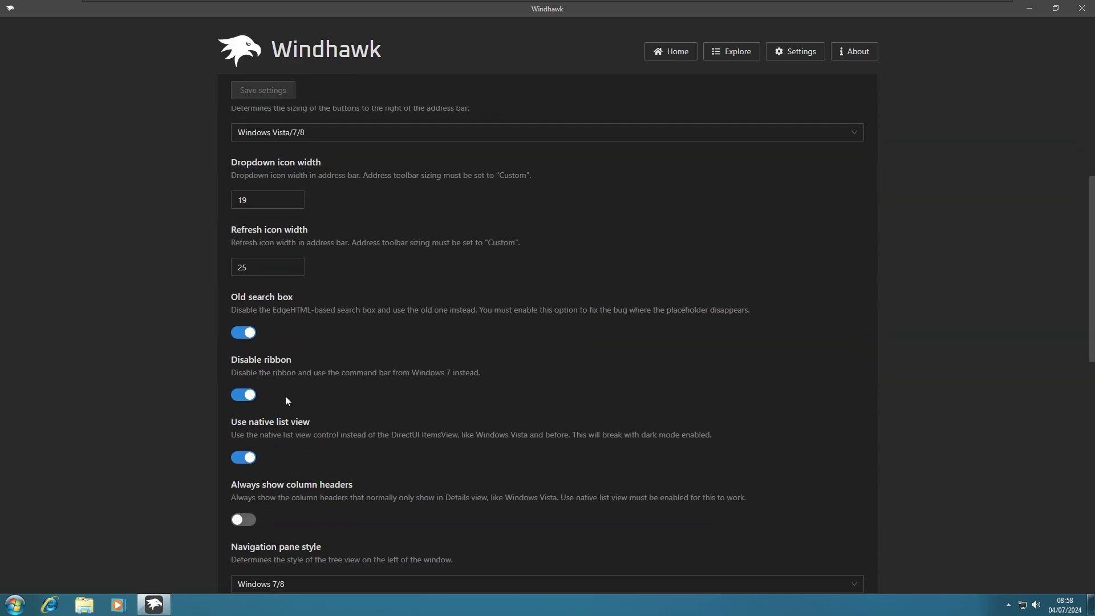
pyautogui.scroll(-9, 298, 459)
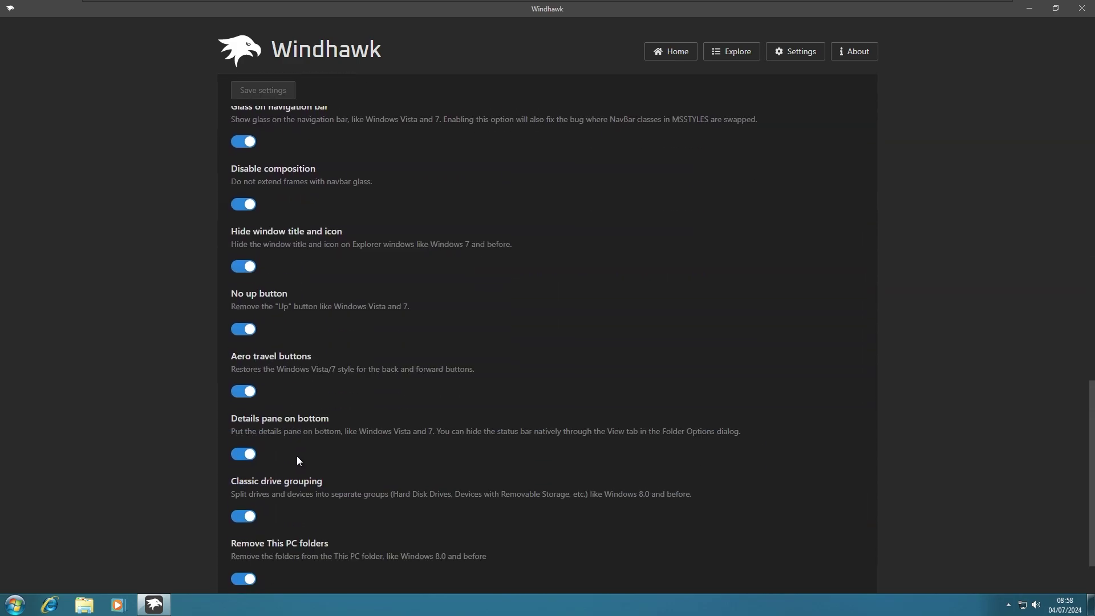
pyautogui.scroll(20, 298, 461)
pyautogui.scroll(-10, 296, 461)
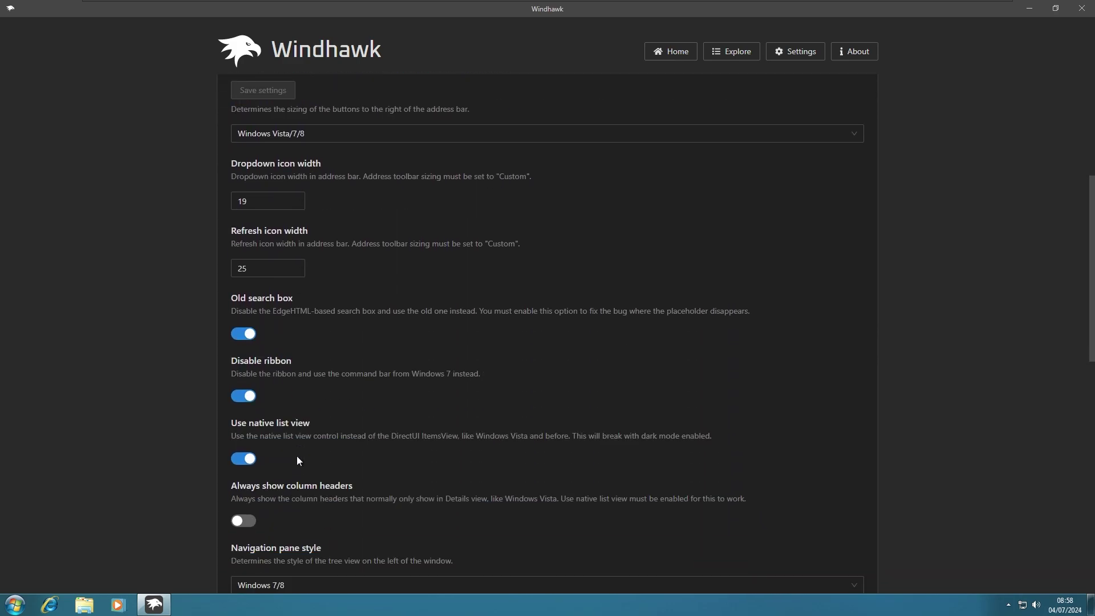
pyautogui.click(244, 490)
pyautogui.scroll(15, 244, 490)
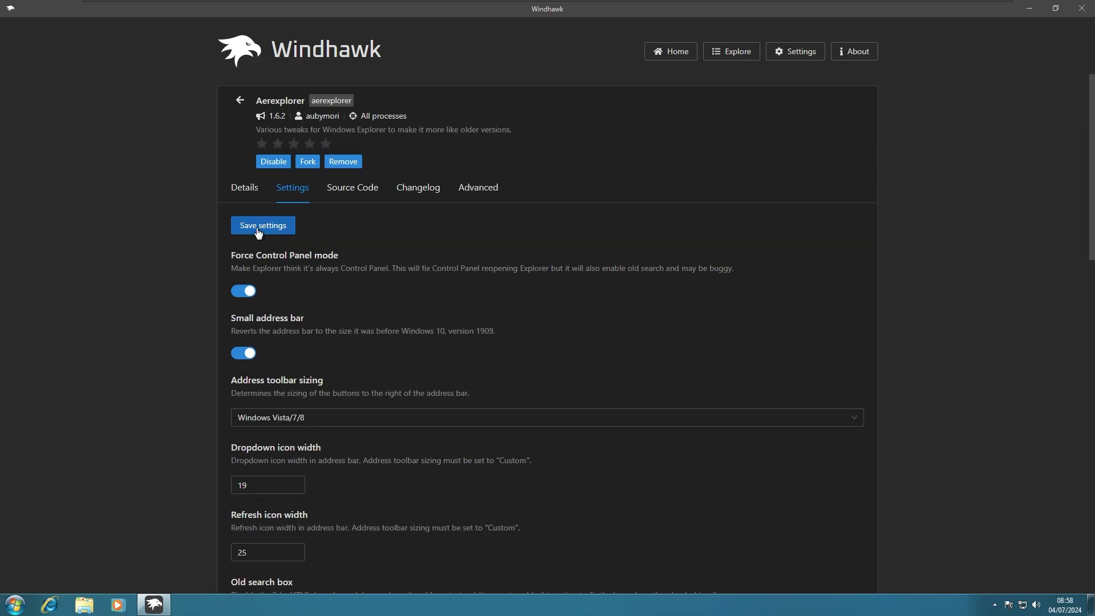
pyautogui.click(239, 225)
pyautogui.press('super+e')
pyautogui.moveTo(324, 128); pyautogui.dragTo(523, 211)
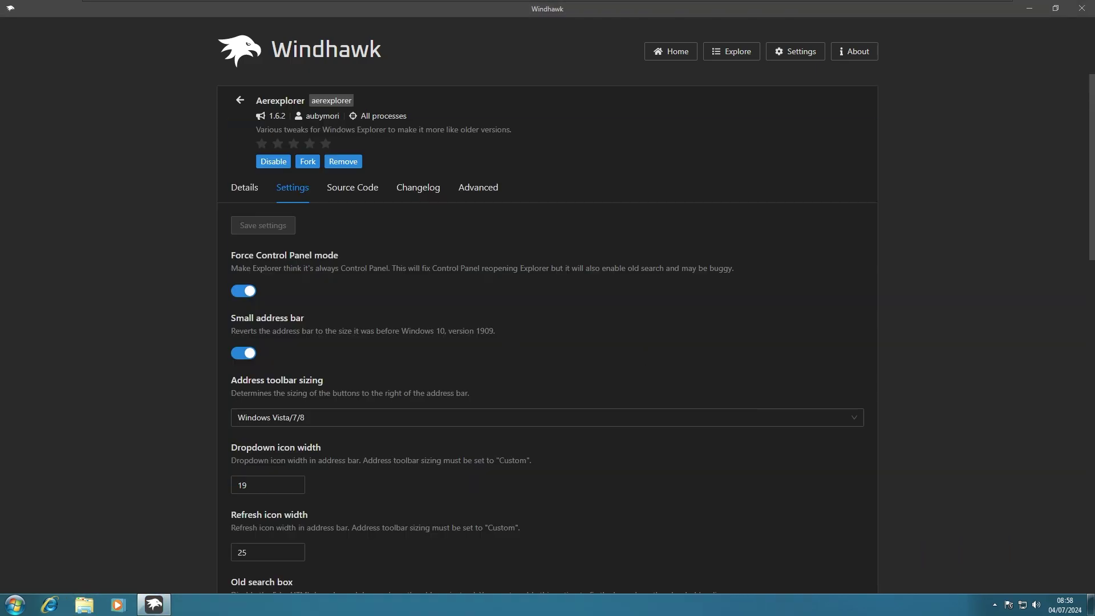
# Step: Search the Windhawk mods for "DWM", disable DWM Unextend Frames, and check the window frame in File Explorer
pyautogui.click(242, 101)
pyautogui.scroll(1, 604, 399)
pyautogui.scroll(-3, 604, 399)
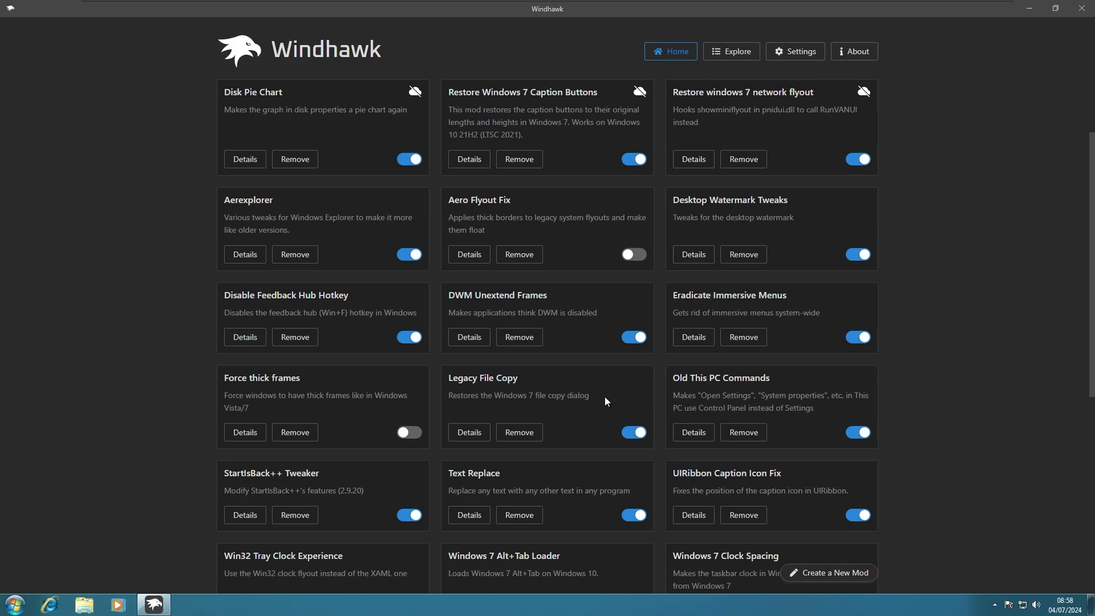
pyautogui.scroll(4, 747, 476)
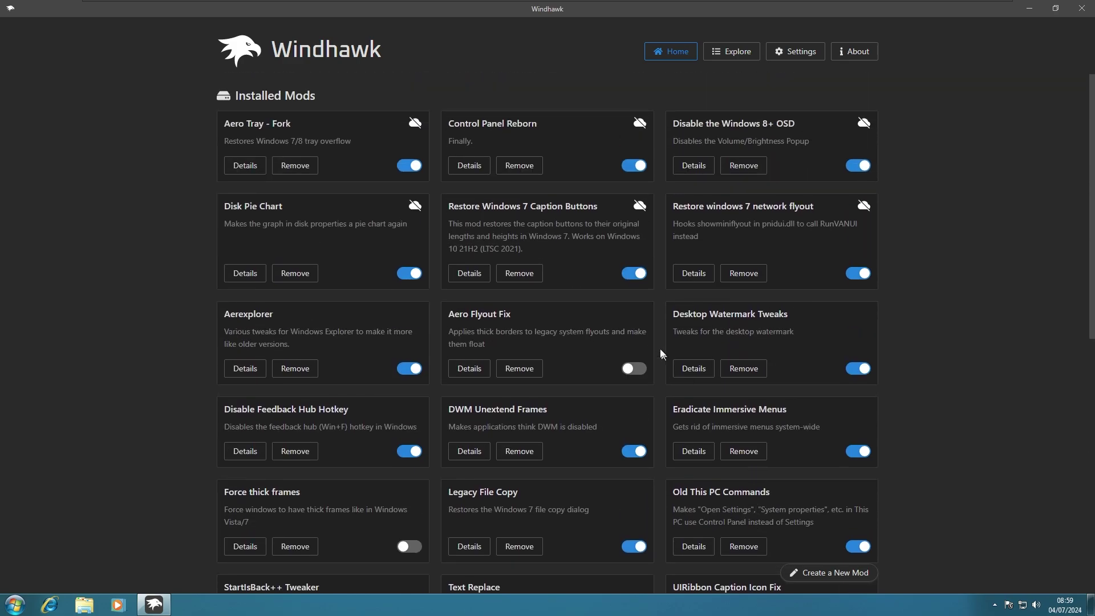
pyautogui.click(731, 51)
pyautogui.click(356, 93)
pyautogui.write('DWM')
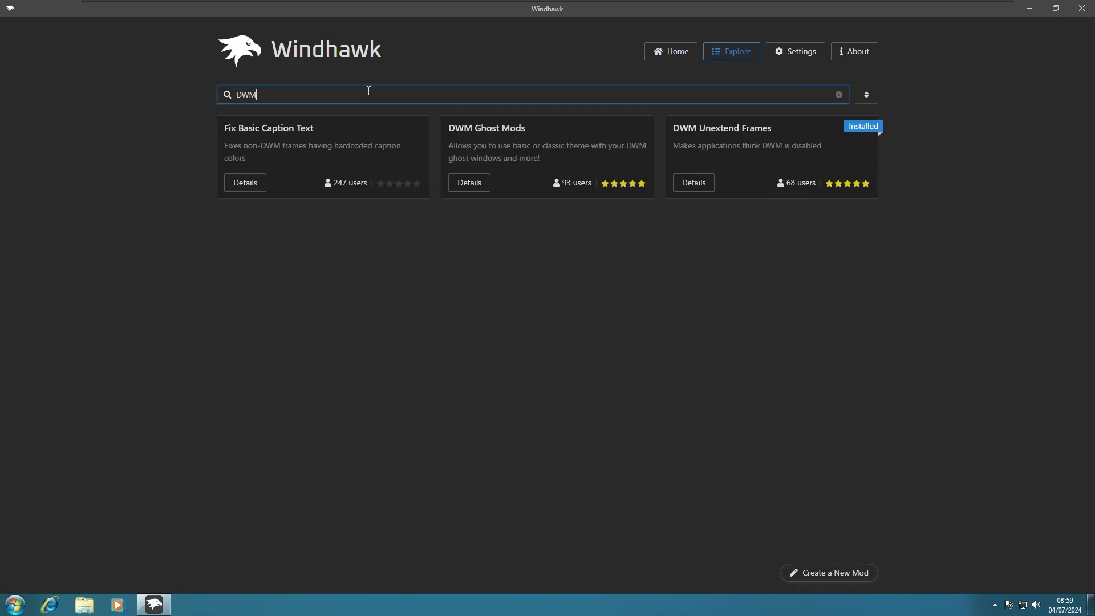
pyautogui.click(694, 182)
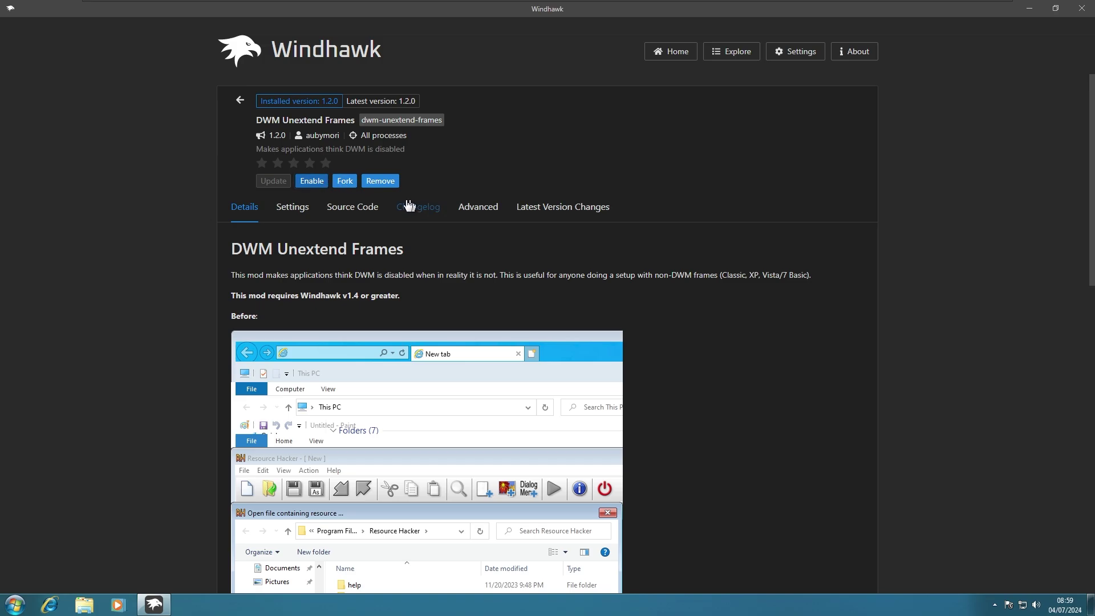
pyautogui.press('super+e')
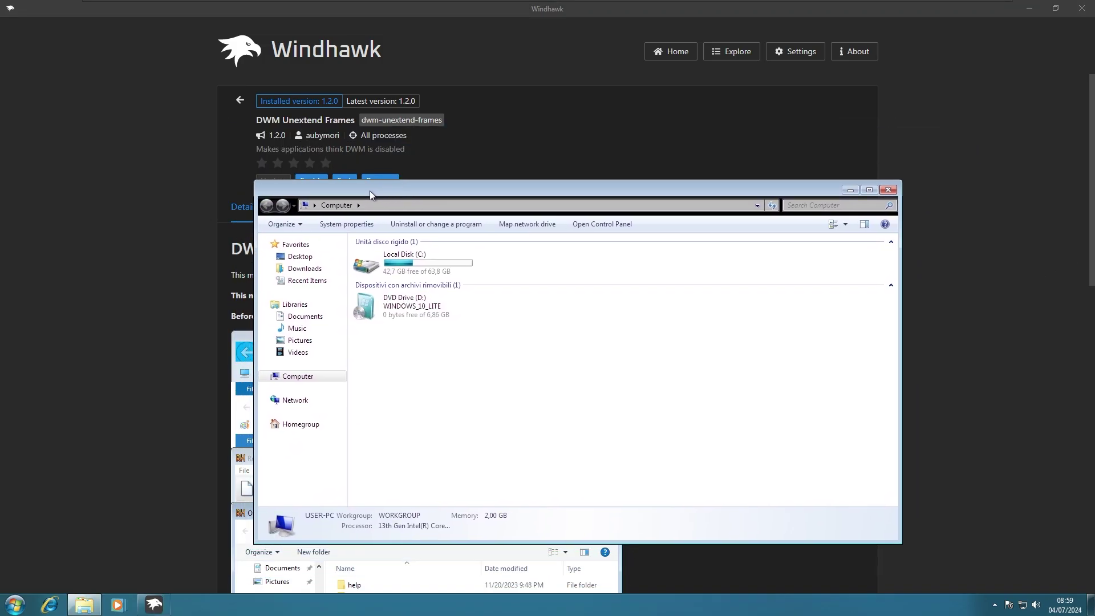
pyautogui.click(833, 450)
# Step: Search for "windows 7 alt", turn off Use basic theme for Windows 7 Alt+Tab Loader, save, and test the window switcher
pyautogui.click(240, 100)
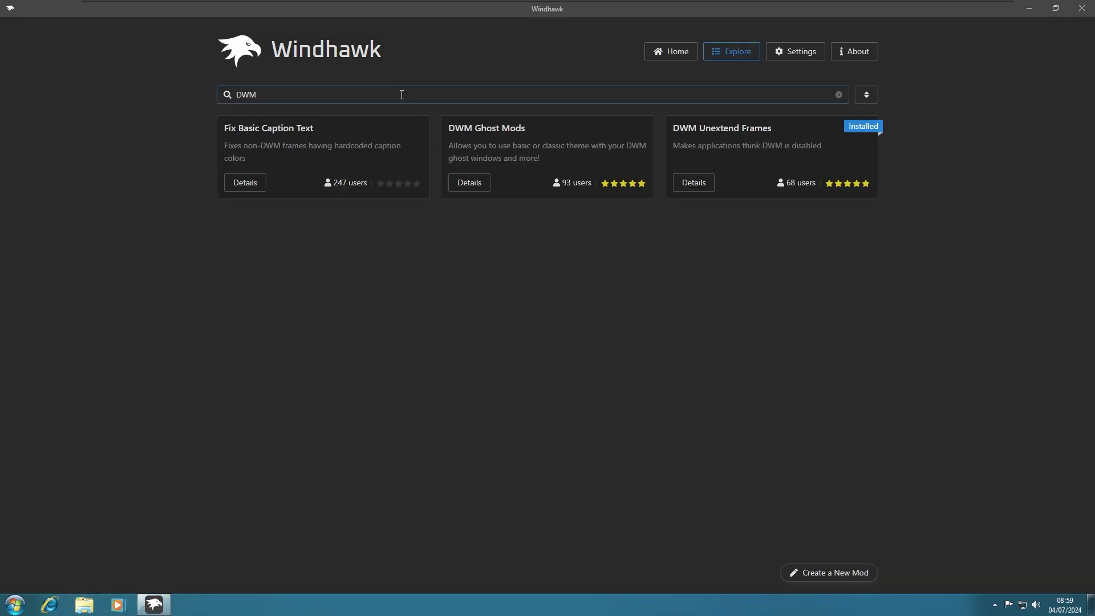
pyautogui.tripleClick(403, 93)
pyautogui.write('windows 7 alt')
pyautogui.click(241, 169)
pyautogui.click(292, 206)
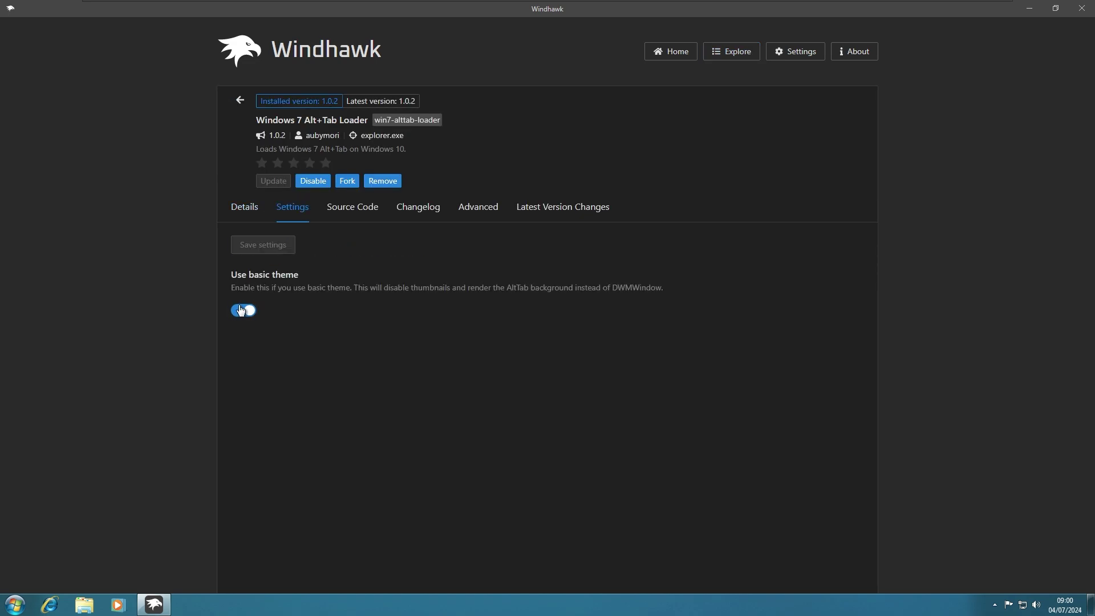
pyautogui.click(241, 310)
pyautogui.click(262, 245)
pyautogui.hotkey('alt', 'Tab')
# Step: Open the Windows Settings app and go to the About page in the System category
pyautogui.press('super')
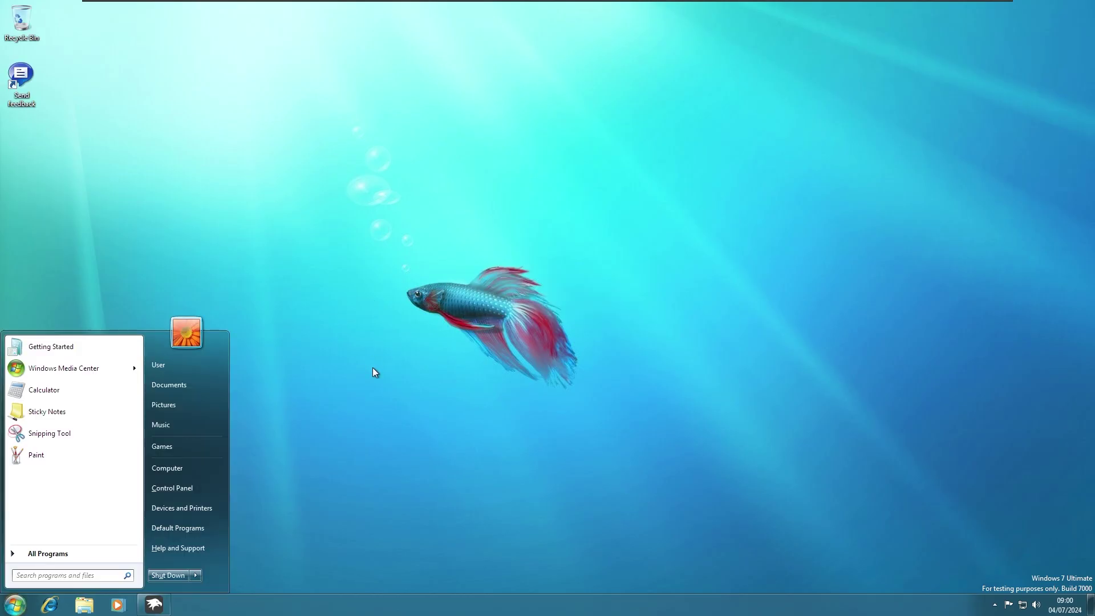
pyautogui.press('super+i')
pyautogui.click(171, 284)
pyautogui.scroll(-3, 124, 350)
pyautogui.click(68, 339)
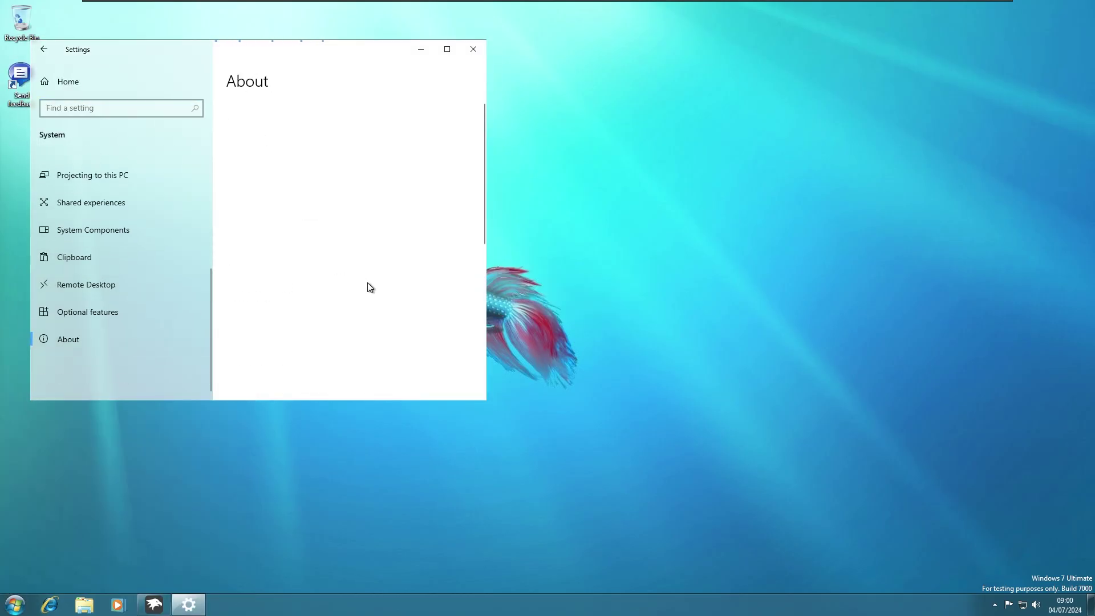
# Step: Read through the Windows specifications and related settings on the About page
pyautogui.scroll(-2, 368, 282)
pyautogui.scroll(-1, 330, 336)
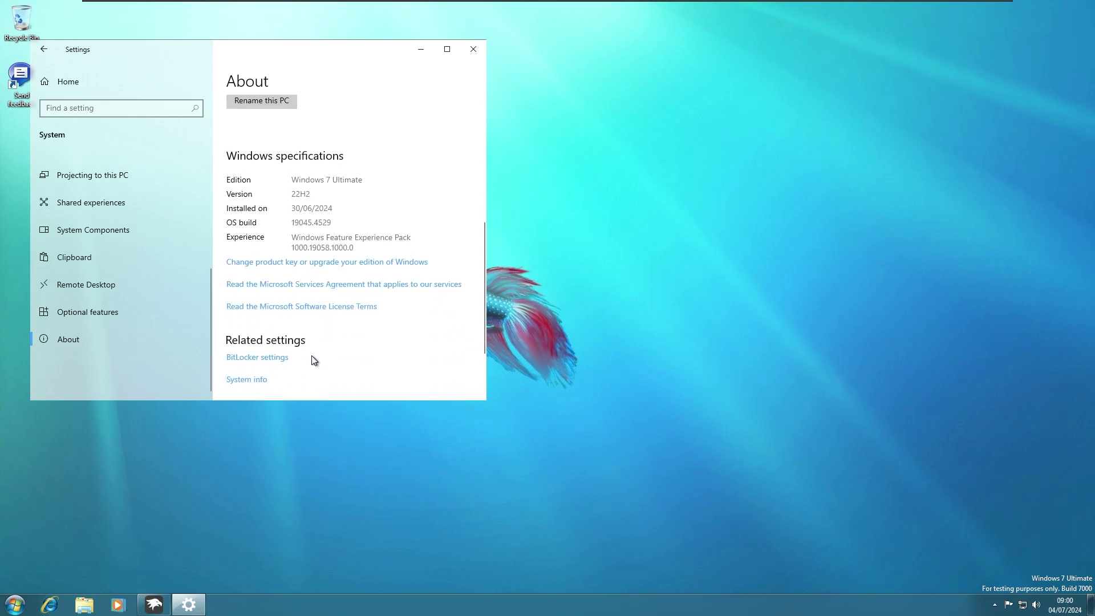
pyautogui.scroll(3, 312, 359)
pyautogui.scroll(-3, 305, 285)
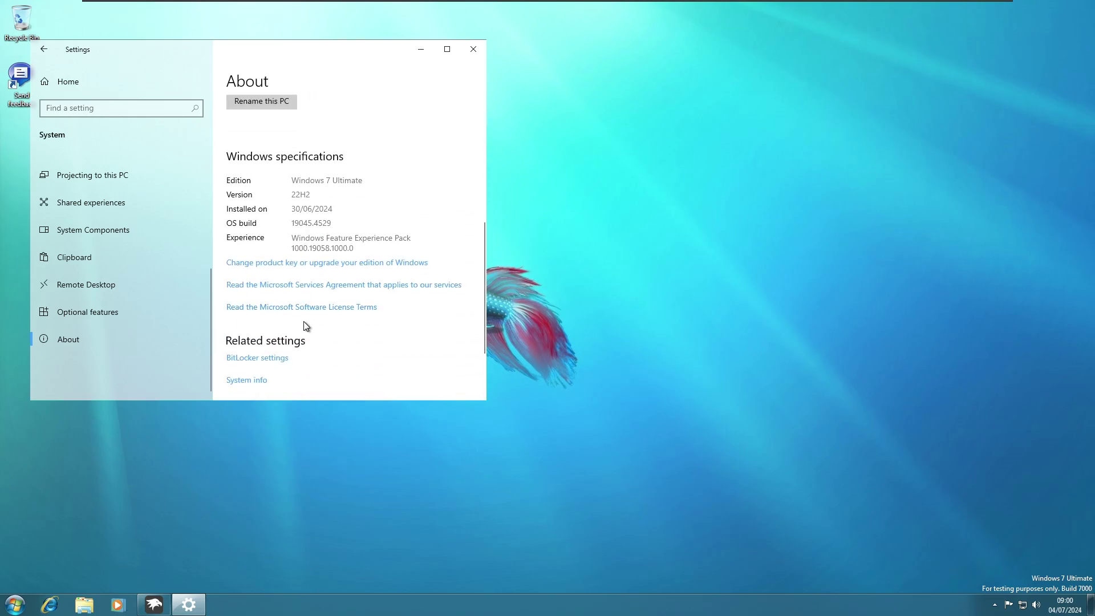
pyautogui.scroll(4, 310, 208)
# Step: Return to the Settings home, search for "system settings", and open the advanced System Properties
pyautogui.click(160, 92)
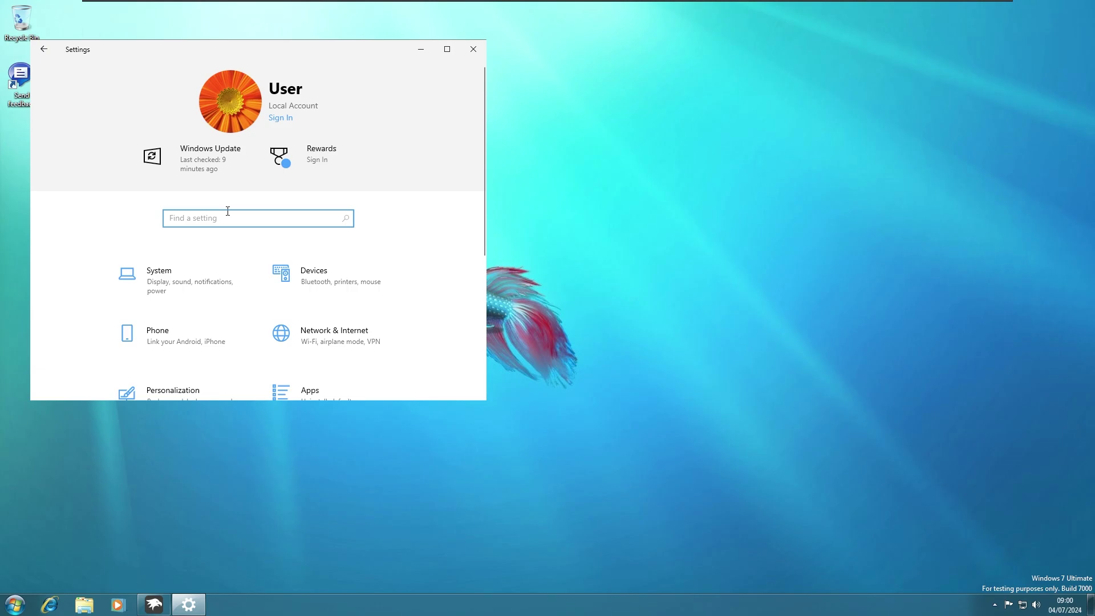
pyautogui.write('system settings')
pyautogui.click(240, 244)
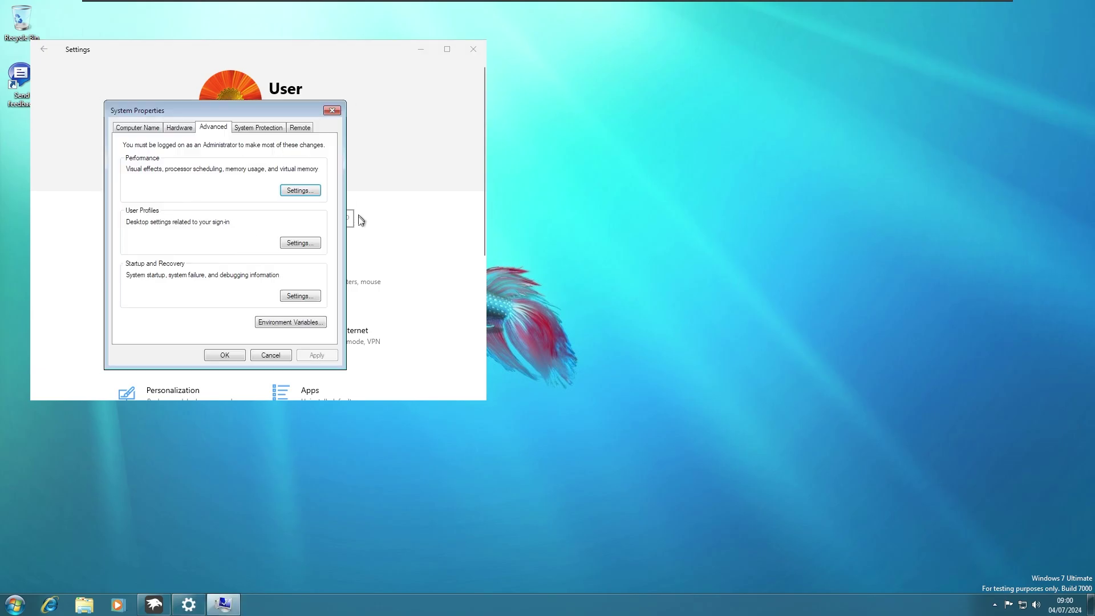
pyautogui.click(301, 295)
pyautogui.press('Escape')
# Step: Turn on Enable Peek in the Performance Options visual effects, confirm both dialogs, and close Settings
pyautogui.click(297, 191)
pyautogui.click(159, 306)
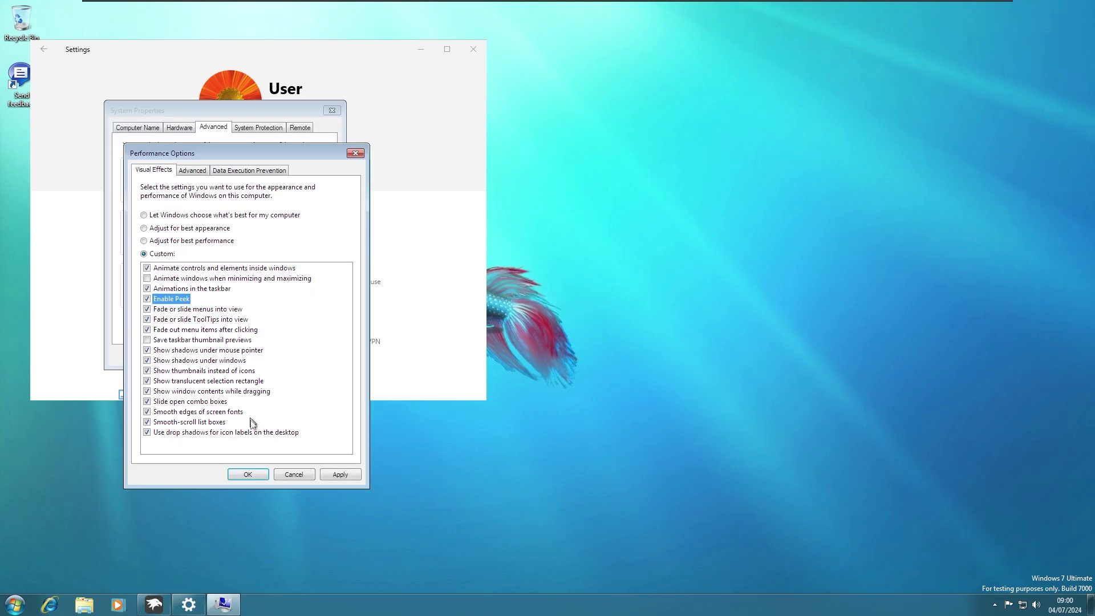
pyautogui.click(225, 471)
pyautogui.click(224, 355)
pyautogui.click(474, 49)
# Step: Search the Start menu for "task", open Task Scheduler, and view the Task Scheduler Library
pyautogui.press('super')
pyautogui.write('task')
pyautogui.press('Return')
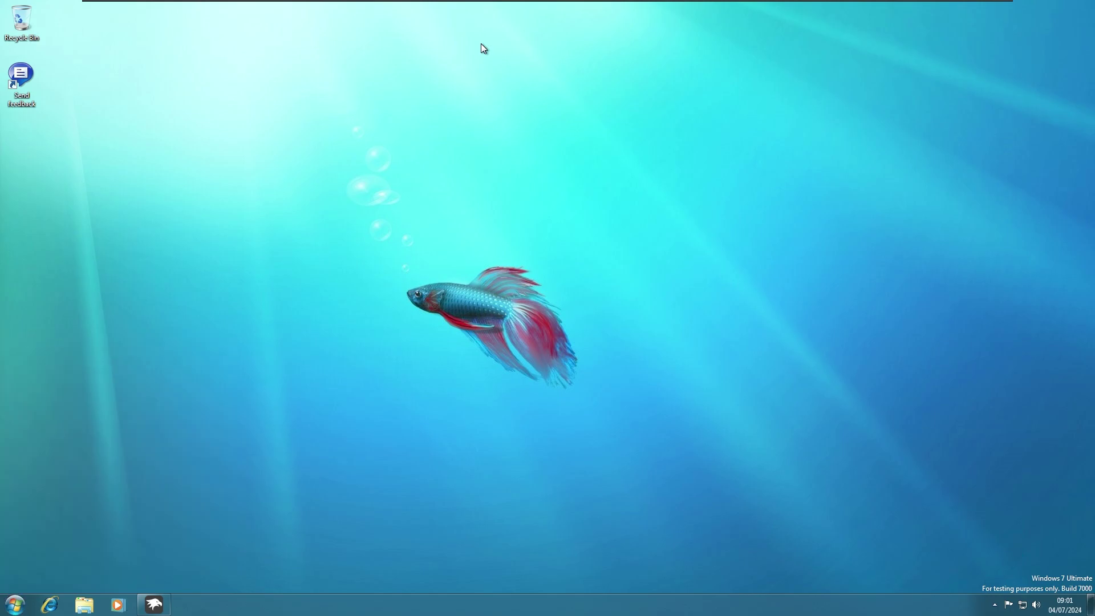
pyautogui.click(136, 149)
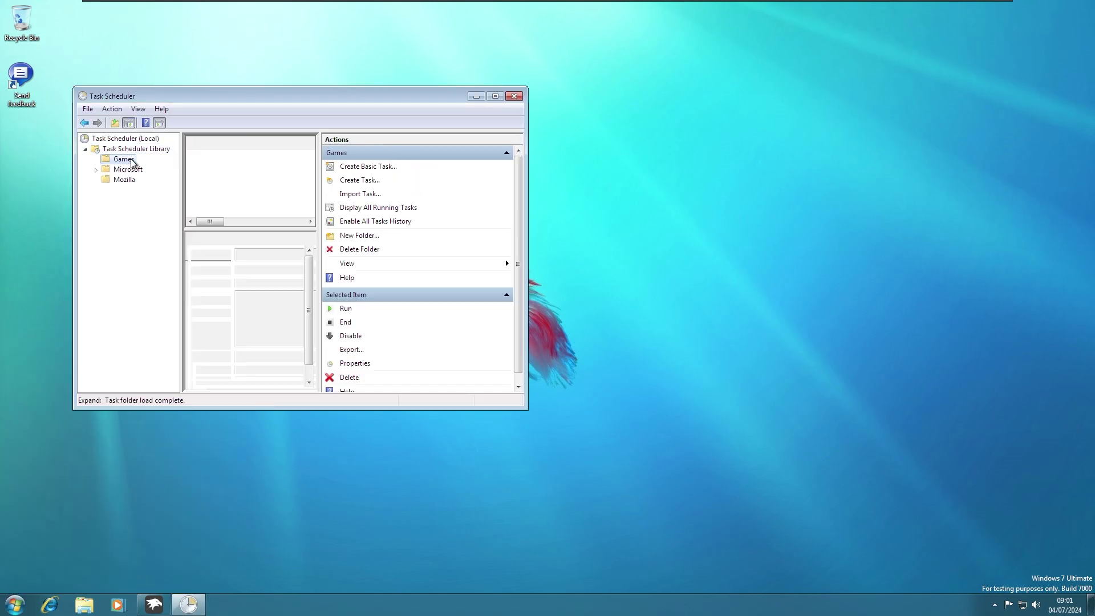
pyautogui.click(514, 96)
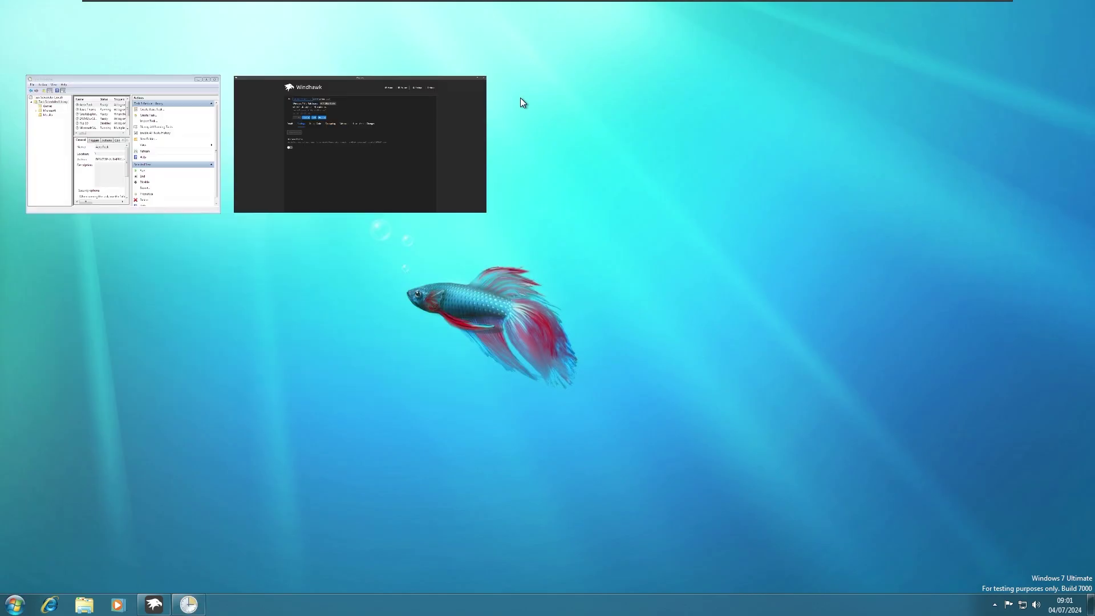
# Step: Reopen Task Scheduler and disable the Basic Theme task in the Task Scheduler Library
pyautogui.press('super')
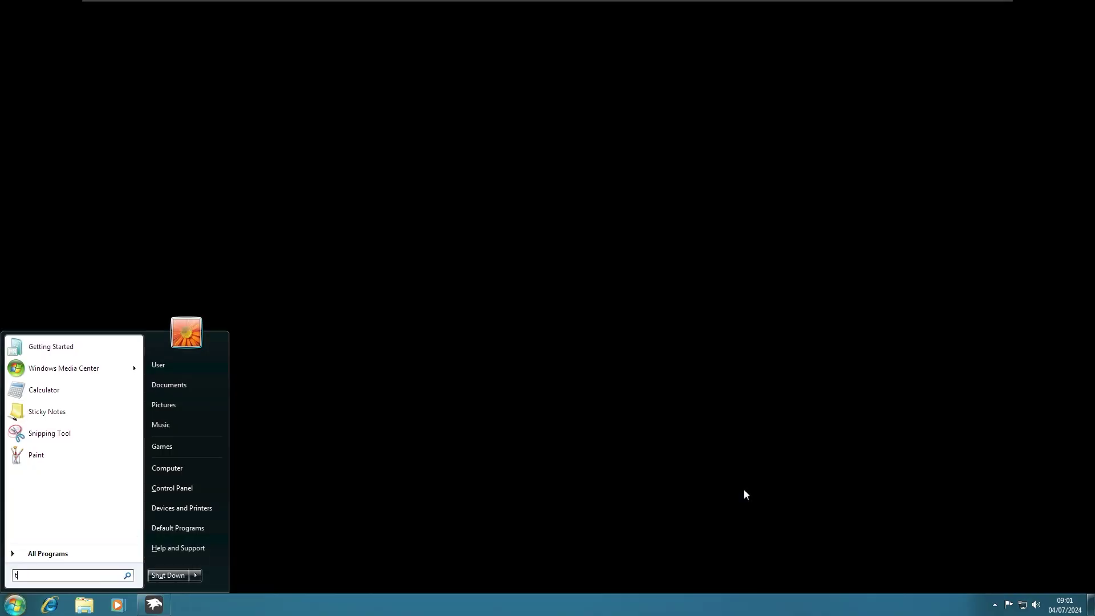
pyautogui.press('Escape')
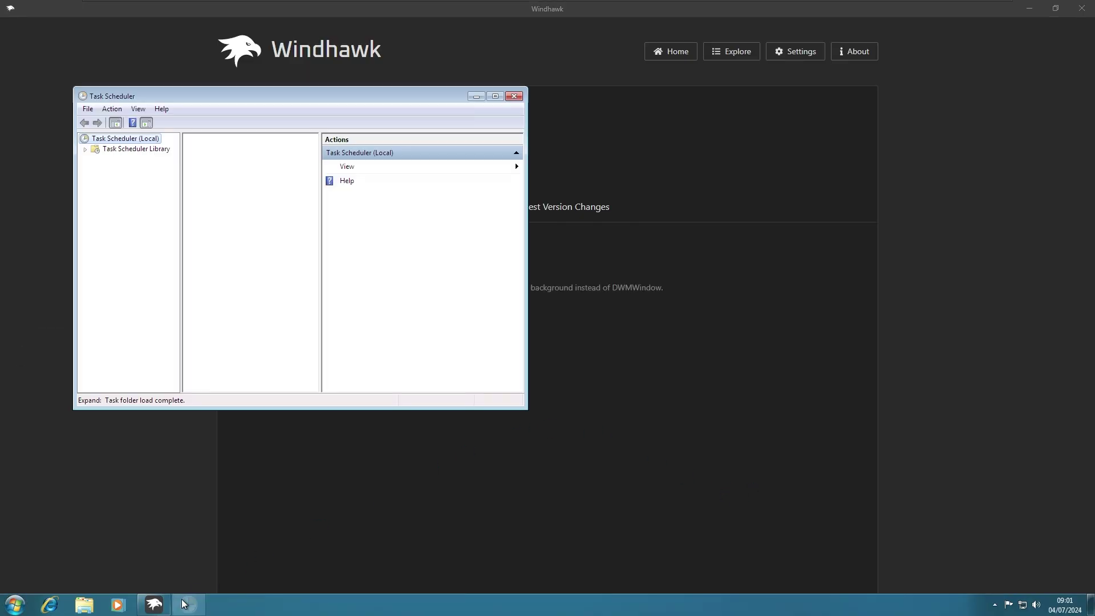
pyautogui.click(268, 167)
pyautogui.rightClick(277, 167)
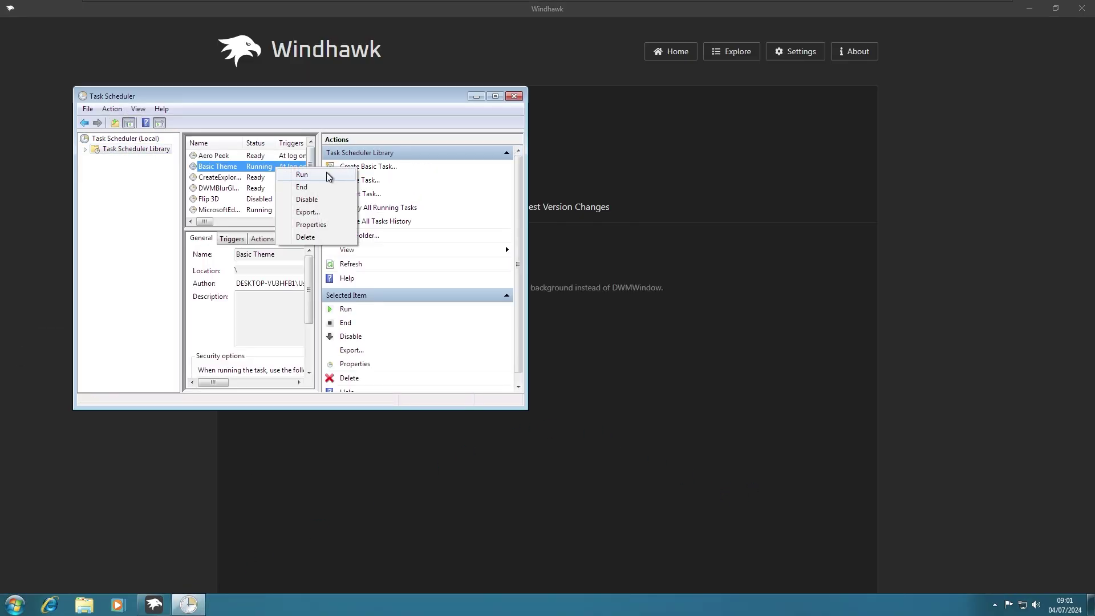
pyautogui.press('Escape')
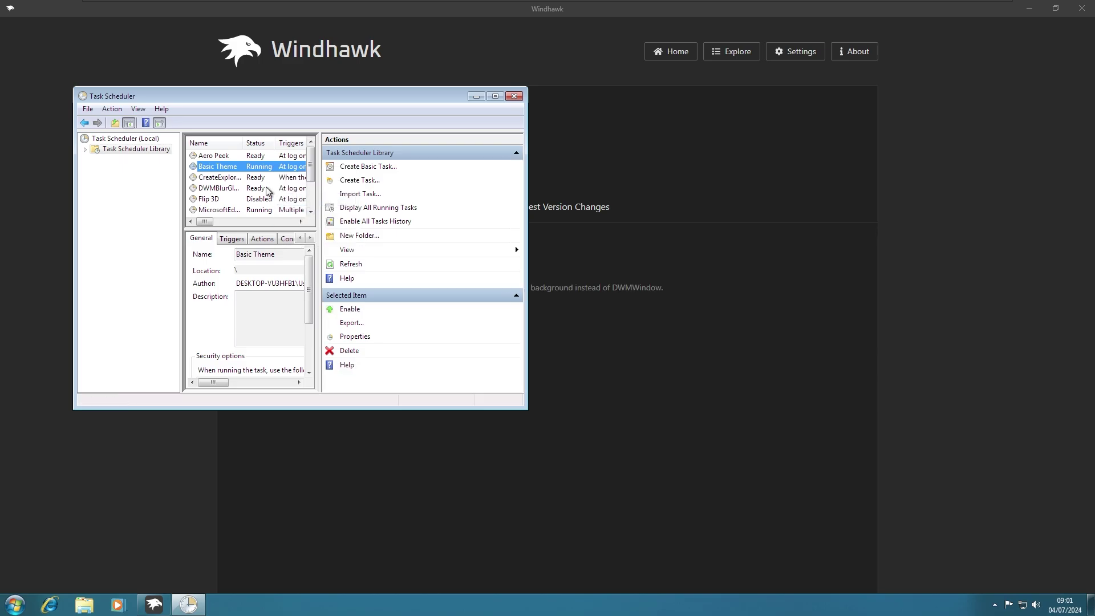
# Step: Enable the Flip 3D task, check the Basic Theme task's available actions, and close Task Scheduler
pyautogui.rightClick(254, 201)
pyautogui.click(255, 204)
pyautogui.rightClick(270, 167)
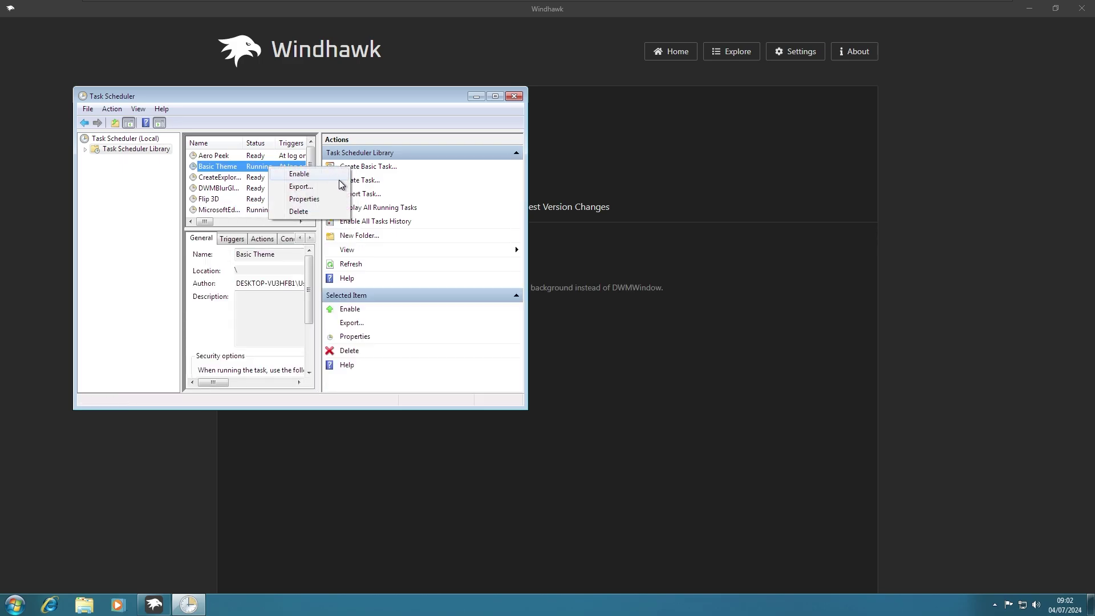
pyautogui.click(514, 96)
# Step: Log off from the current Windows session
pyautogui.press('super')
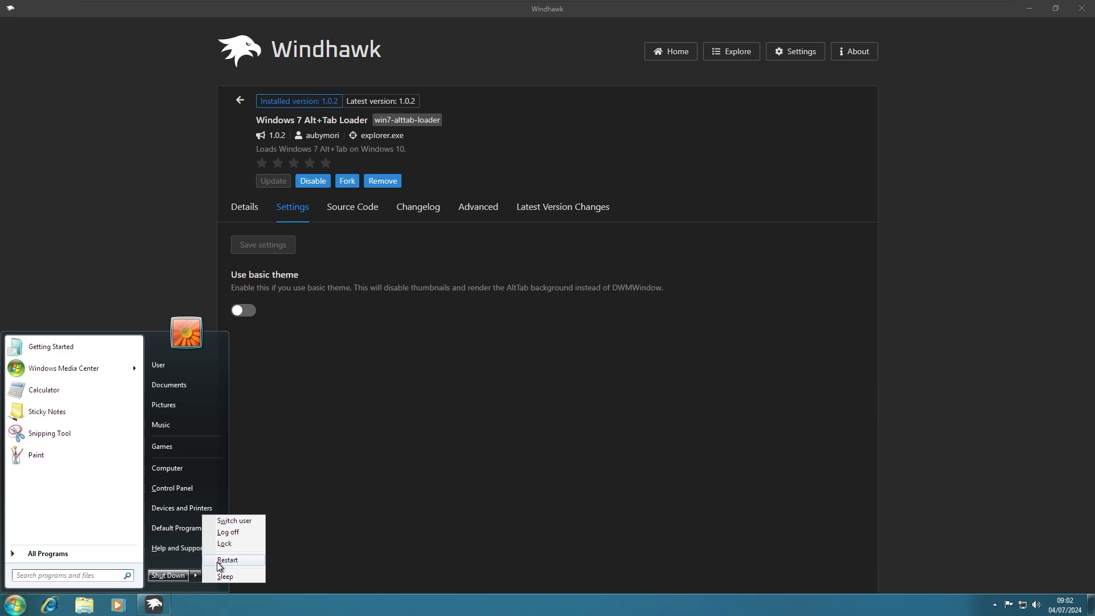
pyautogui.click(217, 562)
pyautogui.press('super')
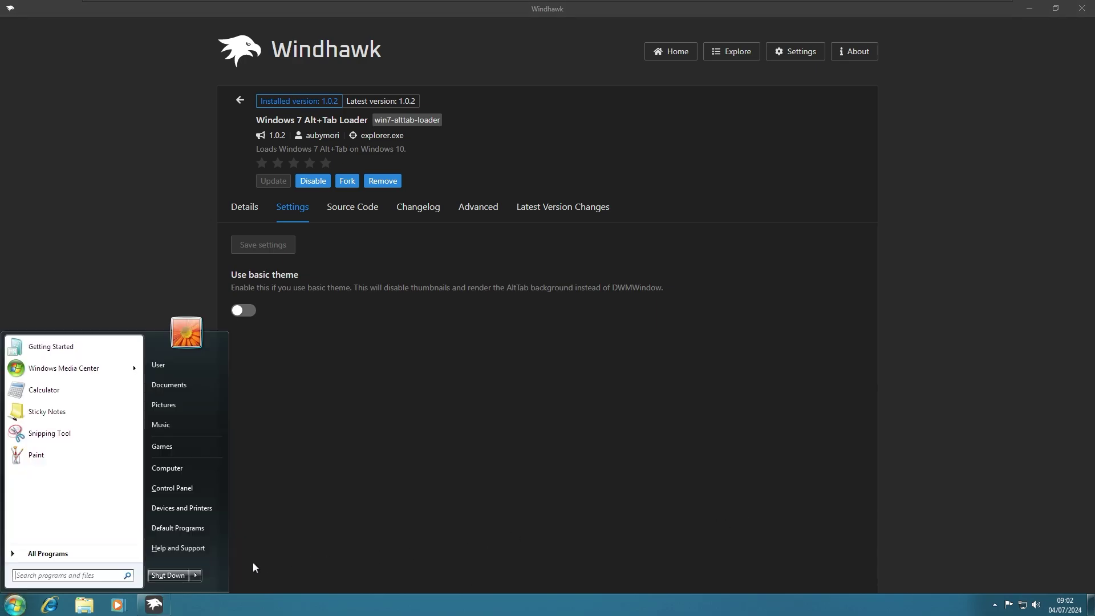
pyautogui.click(195, 575)
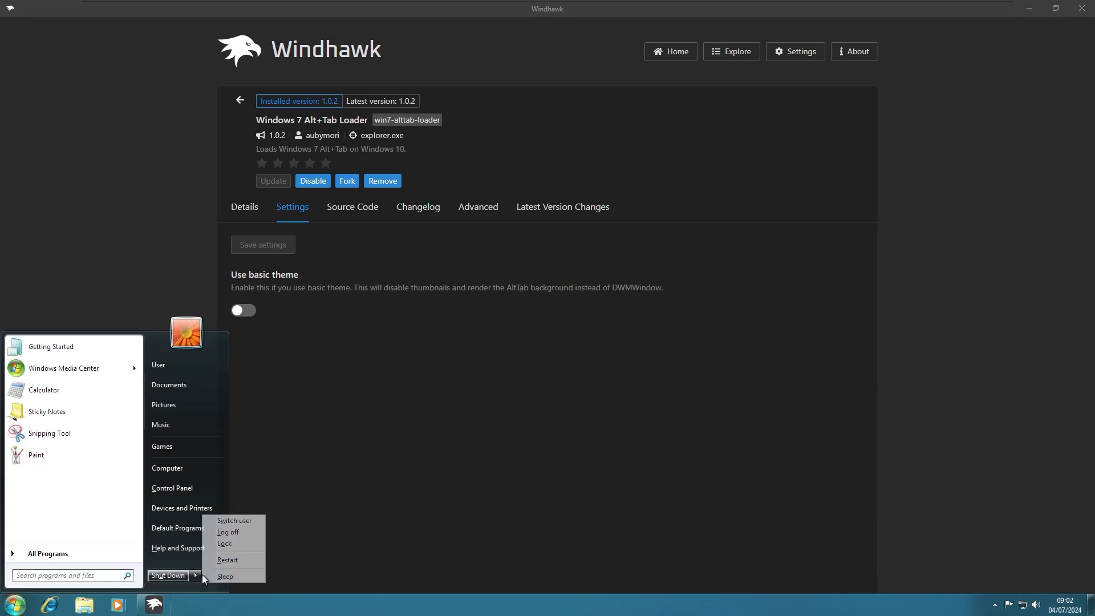
pyautogui.click(247, 533)
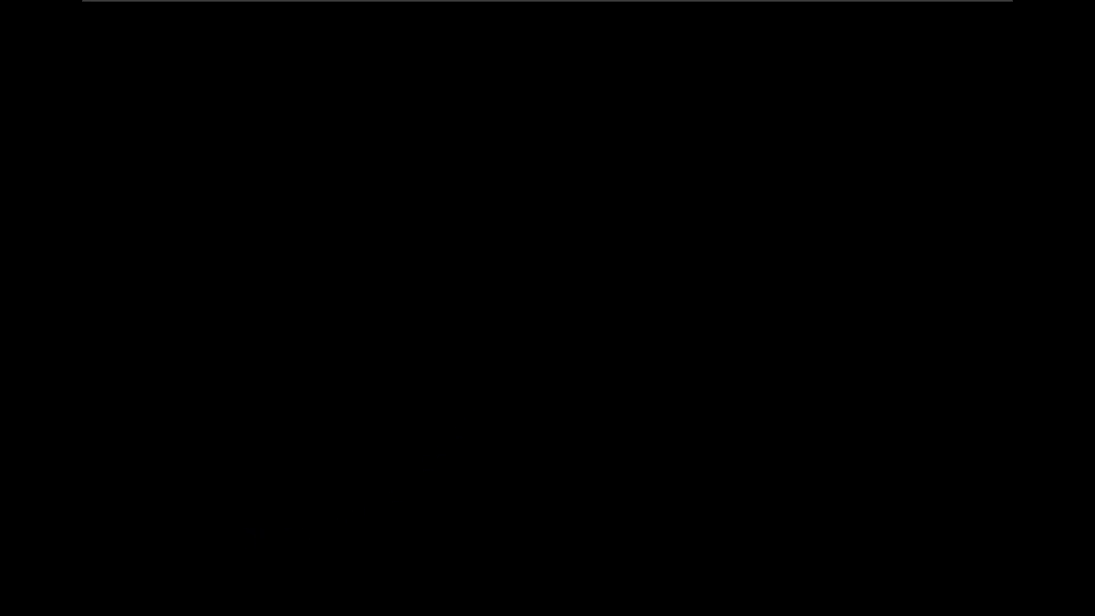
# Step: Restart the Beta 09 virtual machine using VMware's power options
pyautogui.moveTo(413, 5)
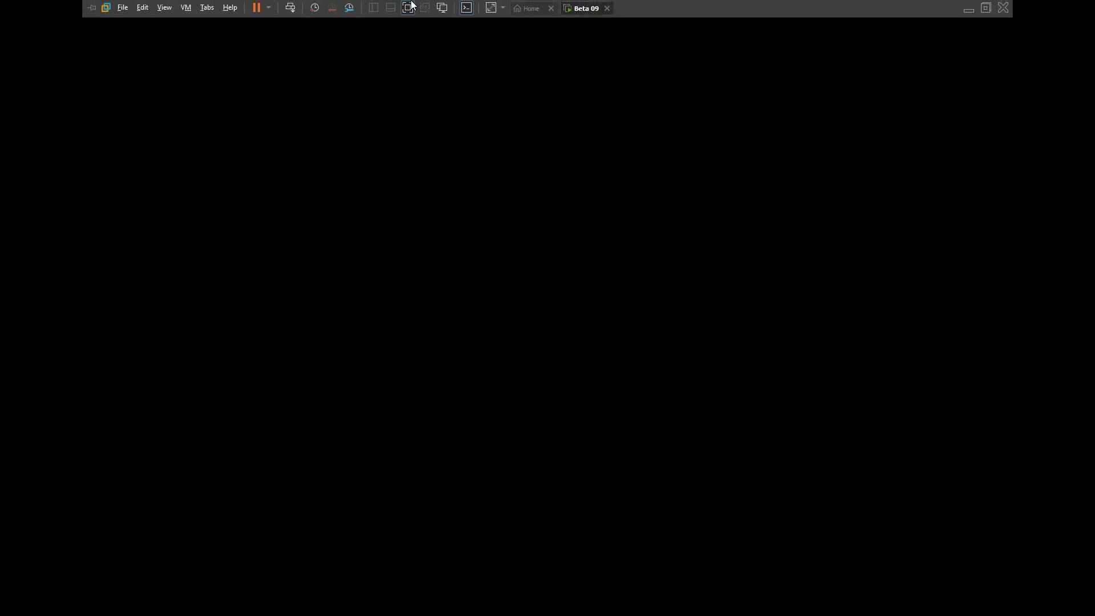
pyautogui.click(186, 7)
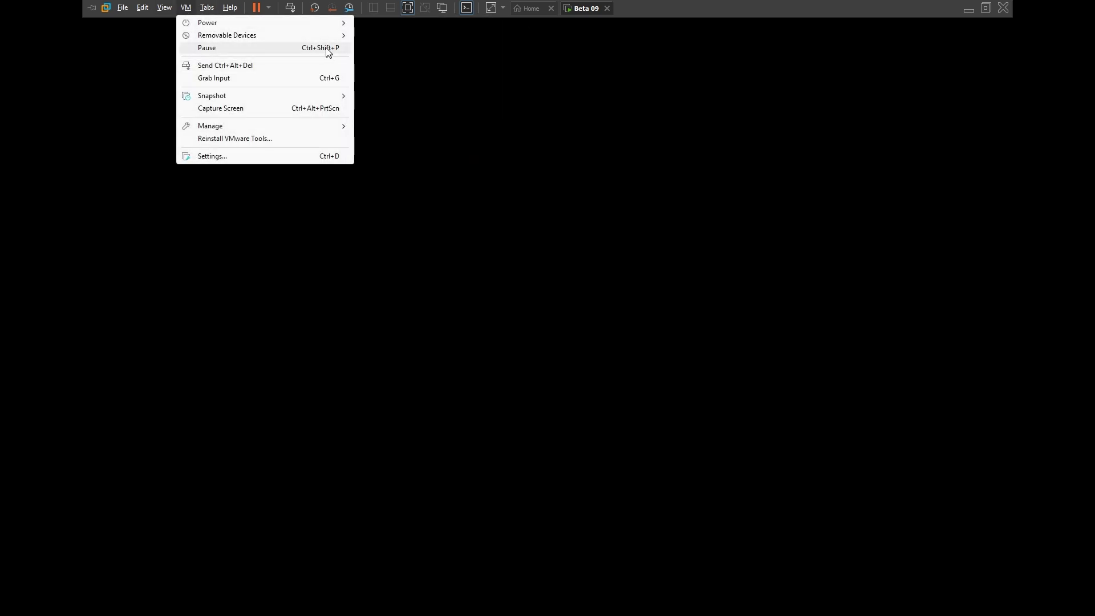
pyautogui.moveTo(338, 25)
pyautogui.click(419, 118)
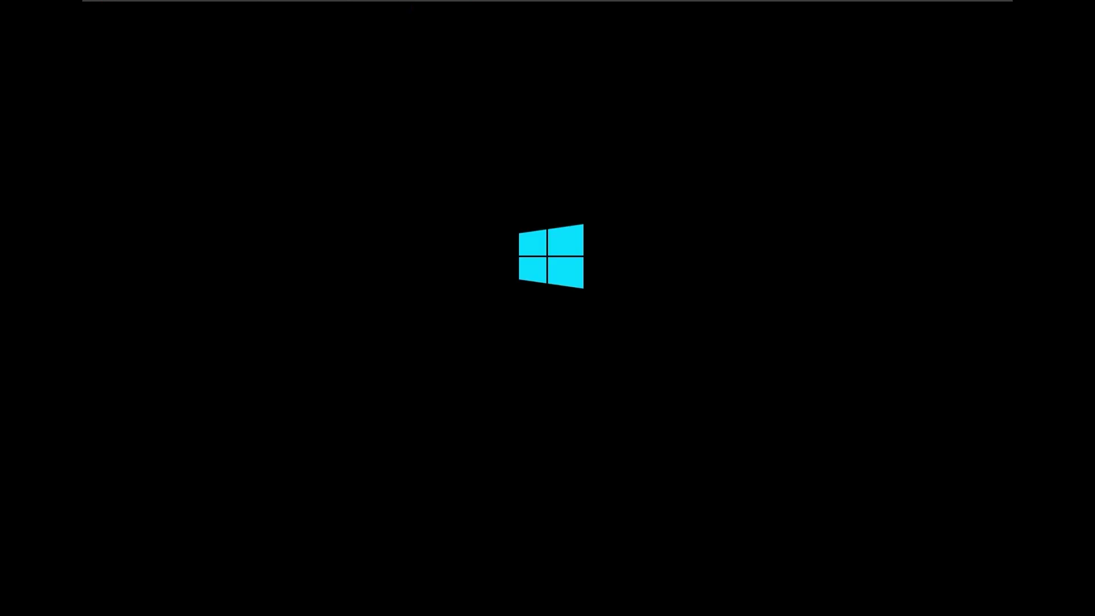
pyautogui.click(491, 8)
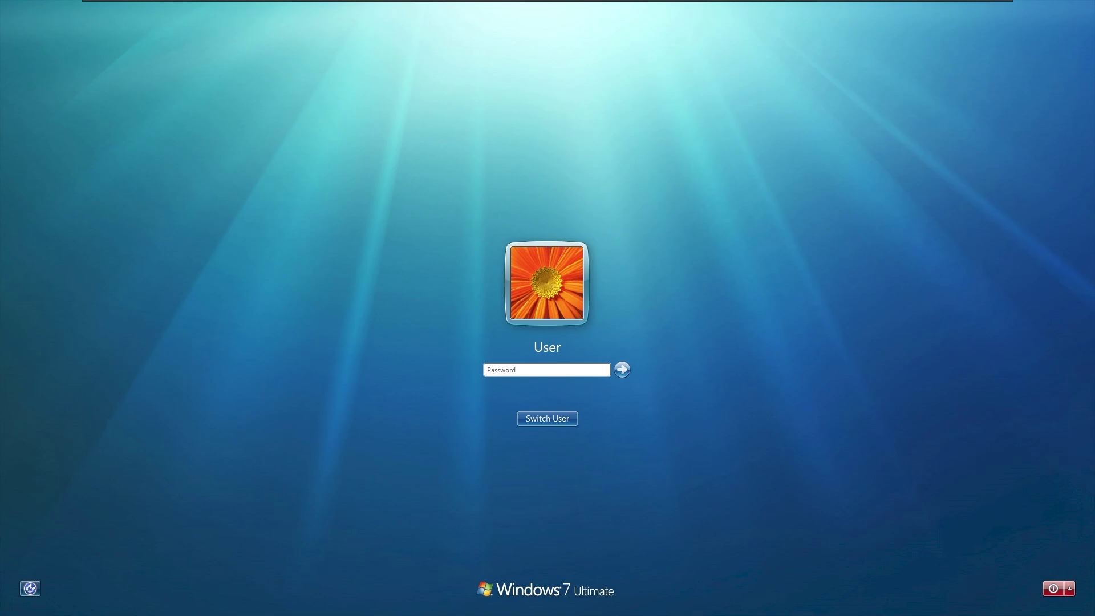
# Step: Sign in to the User account and wait for the desktop to load
pyautogui.press('Return')
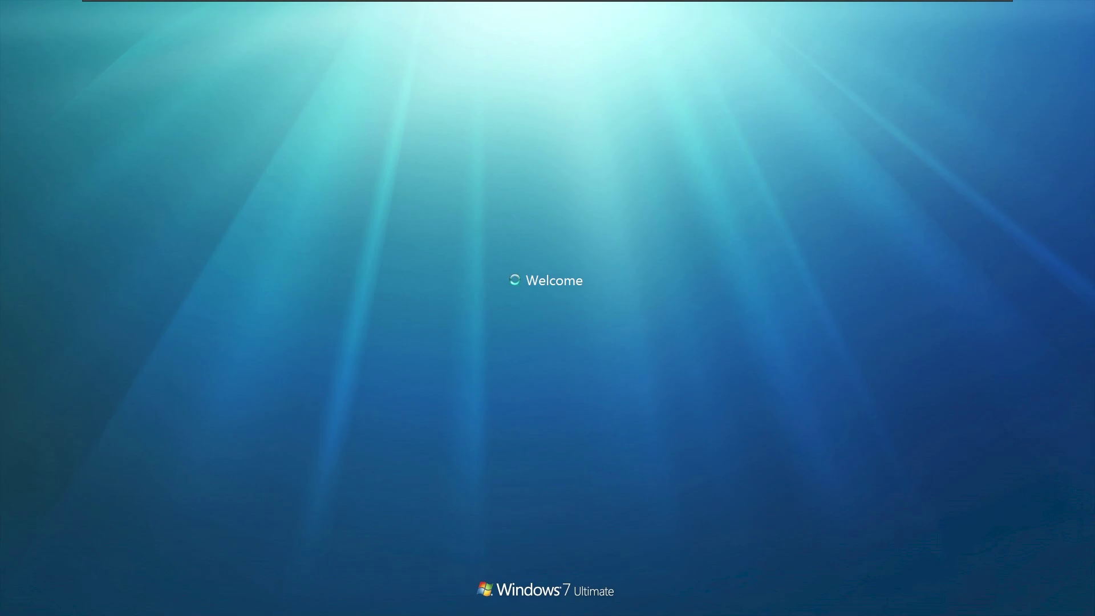
pyautogui.hotkey('ctrl', 'alt', 'Delete')
pyautogui.press('Escape')
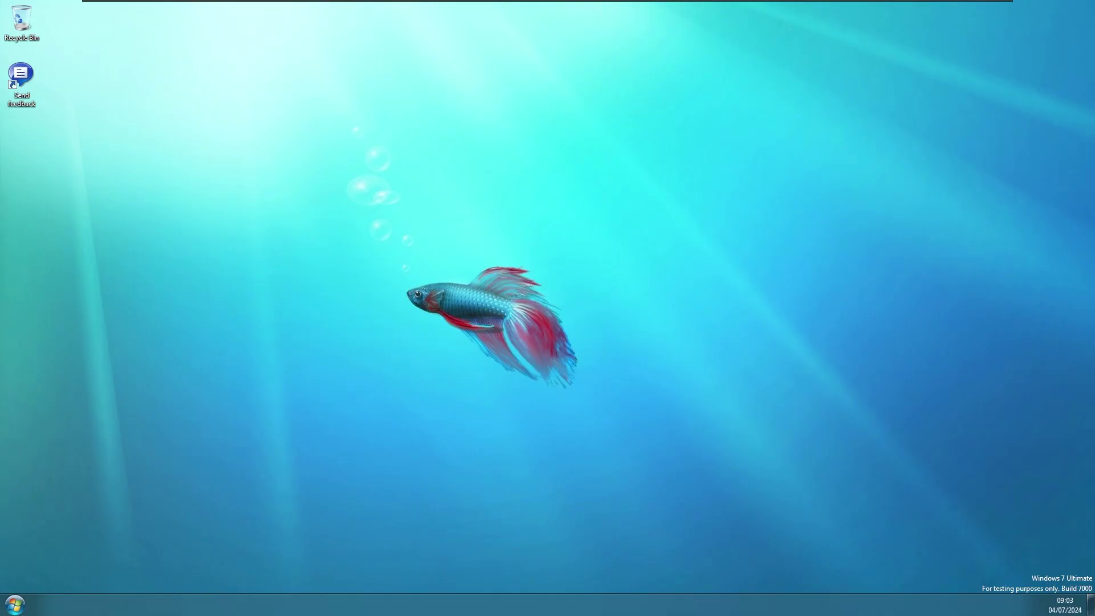
# Step: Open the Run dialog, move it to the middle of the desktop to check its Aero frame, and close it
pyautogui.press('super+r')
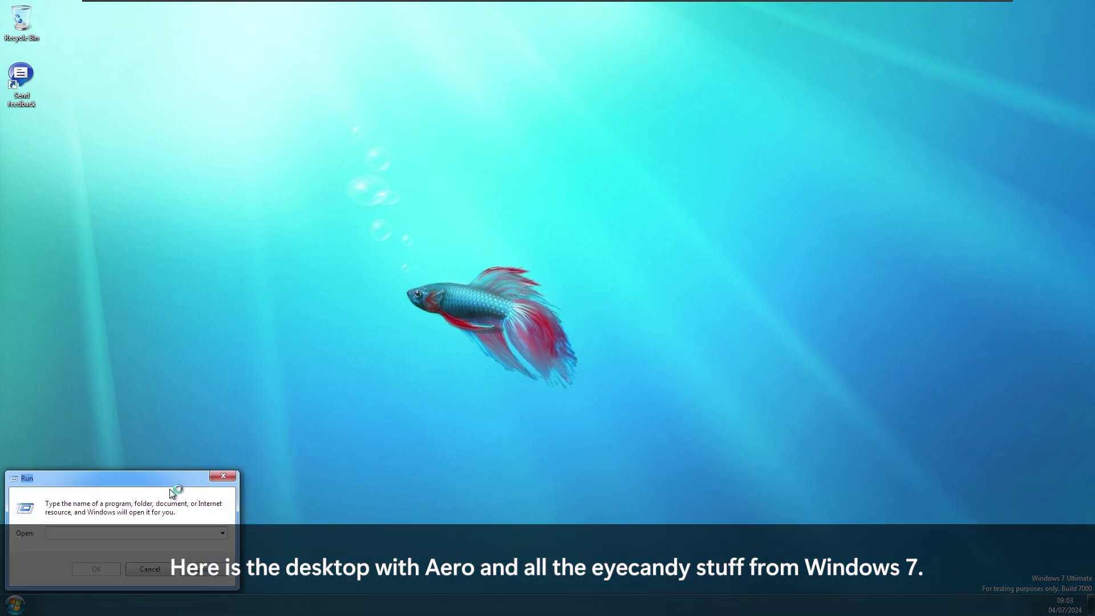
pyautogui.moveTo(177, 479); pyautogui.dragTo(579, 287)
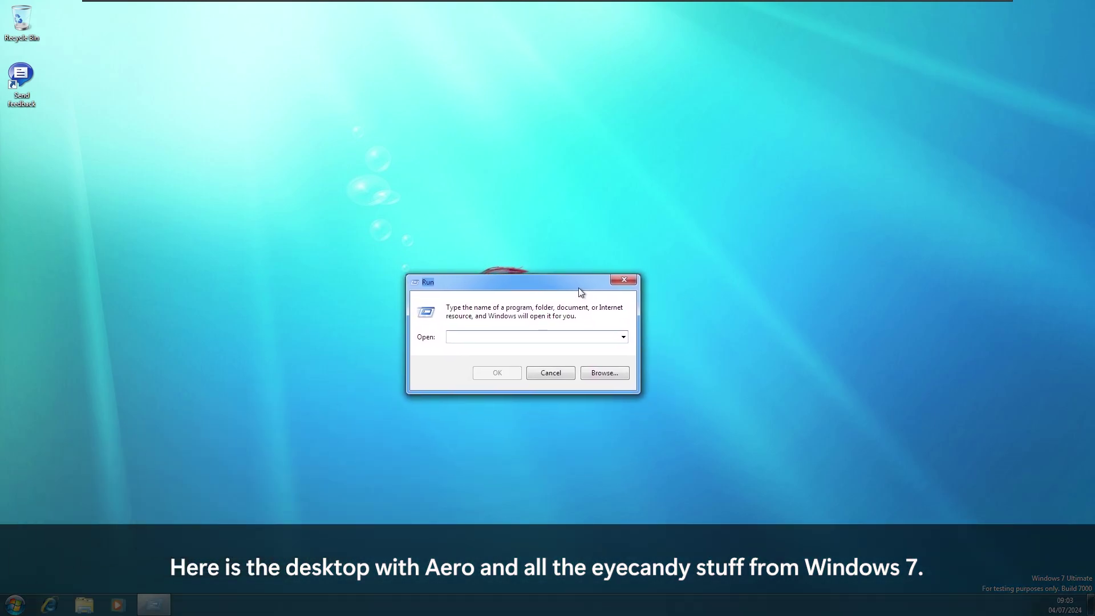
pyautogui.press('Escape')
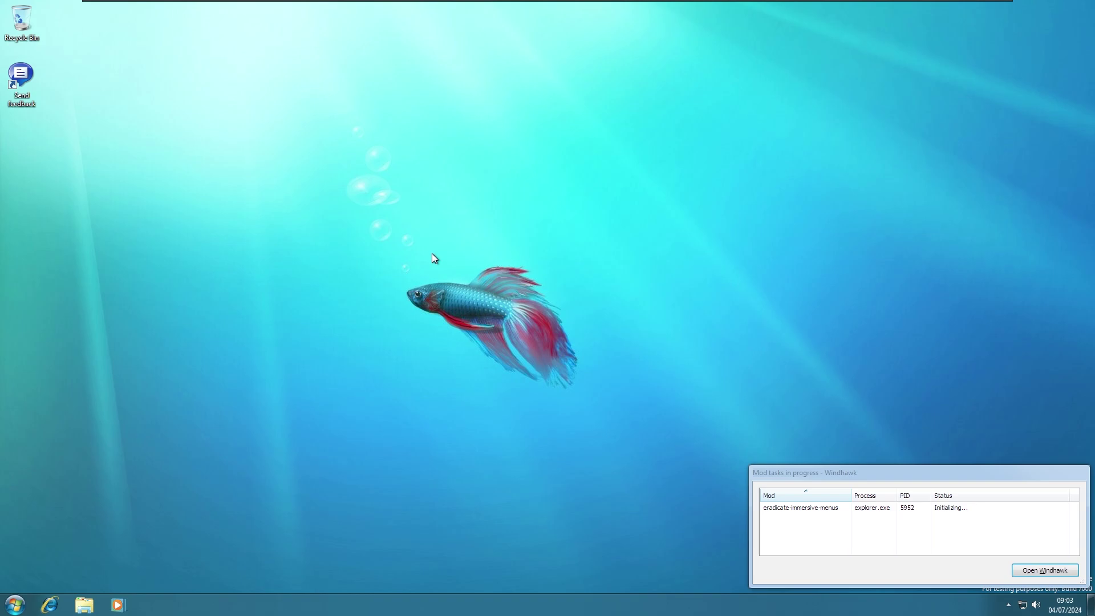
pyautogui.press('super+r')
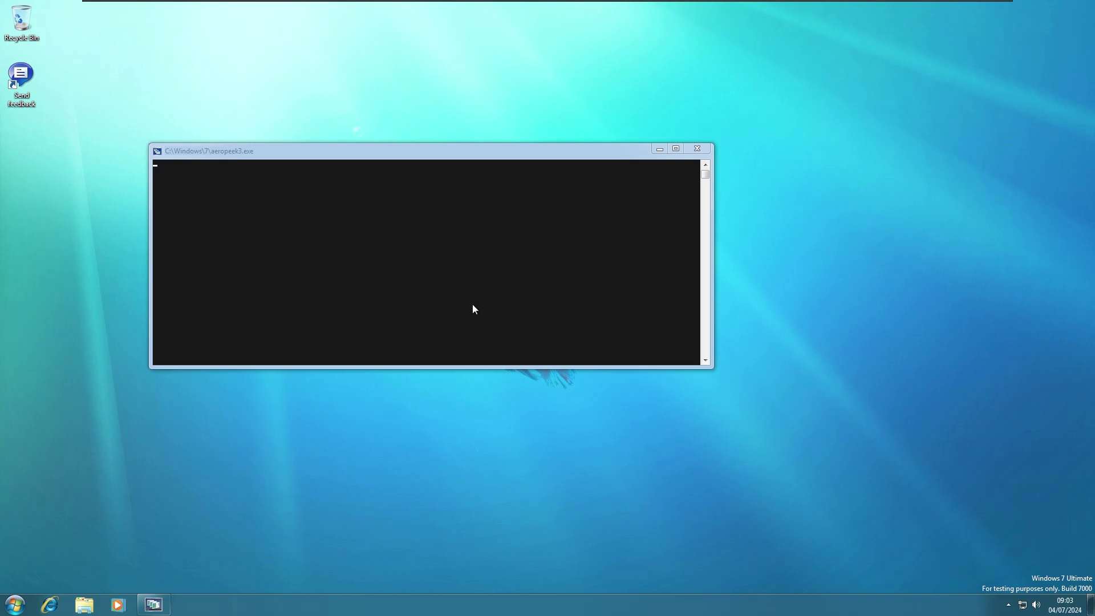
pyautogui.press('super+r')
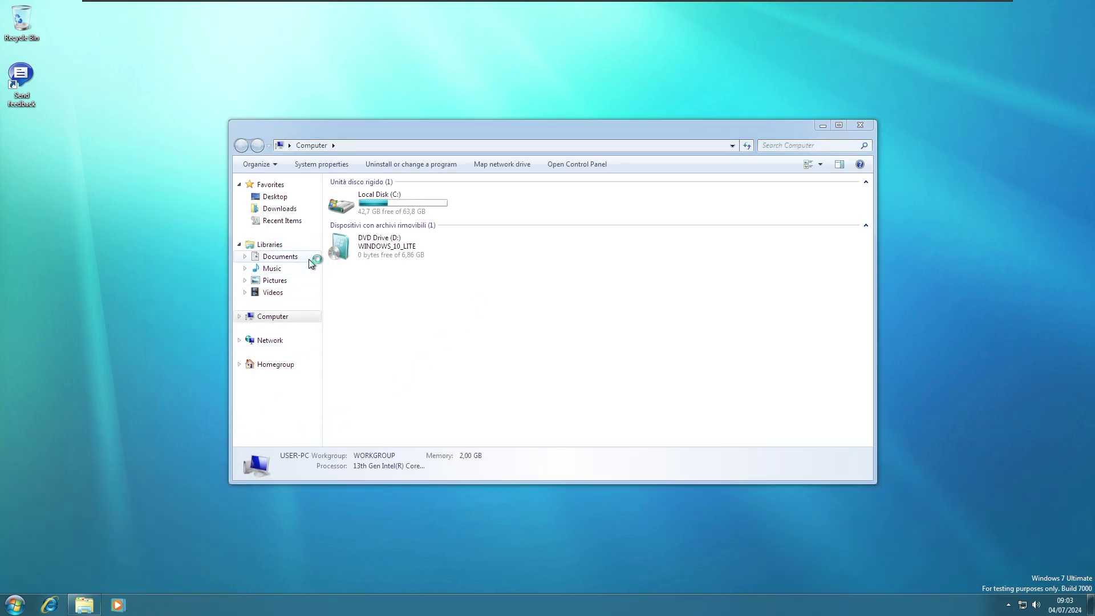
# Step: Open the Aero Settings shortcut from the Aero Colors folder in Documents and allow DWMBlurGlass.exe to make changes
pyautogui.click(300, 256)
pyautogui.doubleClick(402, 193)
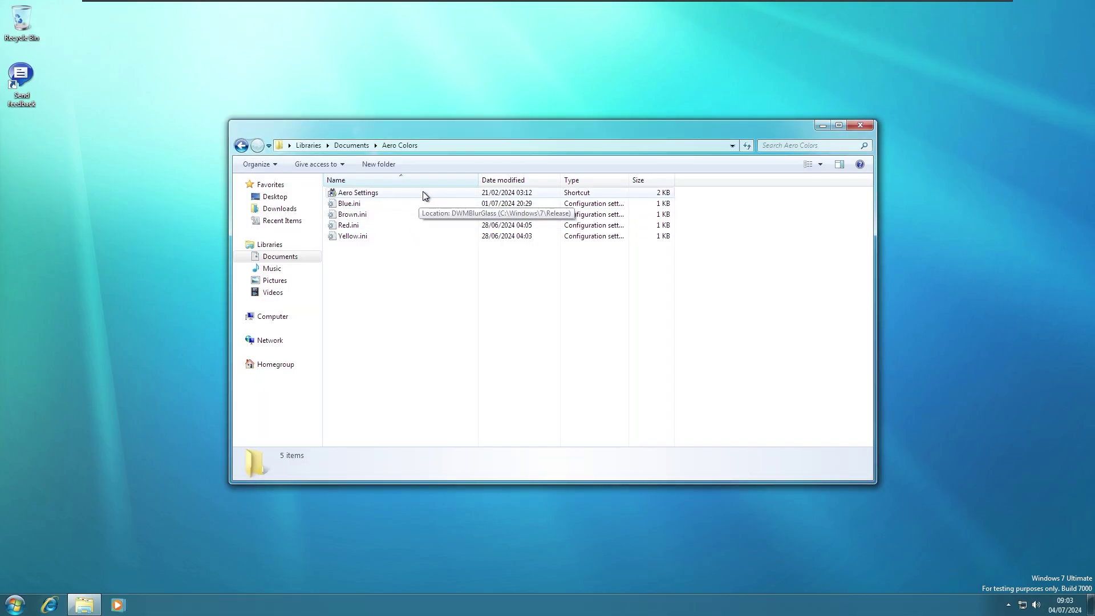
pyautogui.click(422, 194)
pyautogui.doubleClick(422, 193)
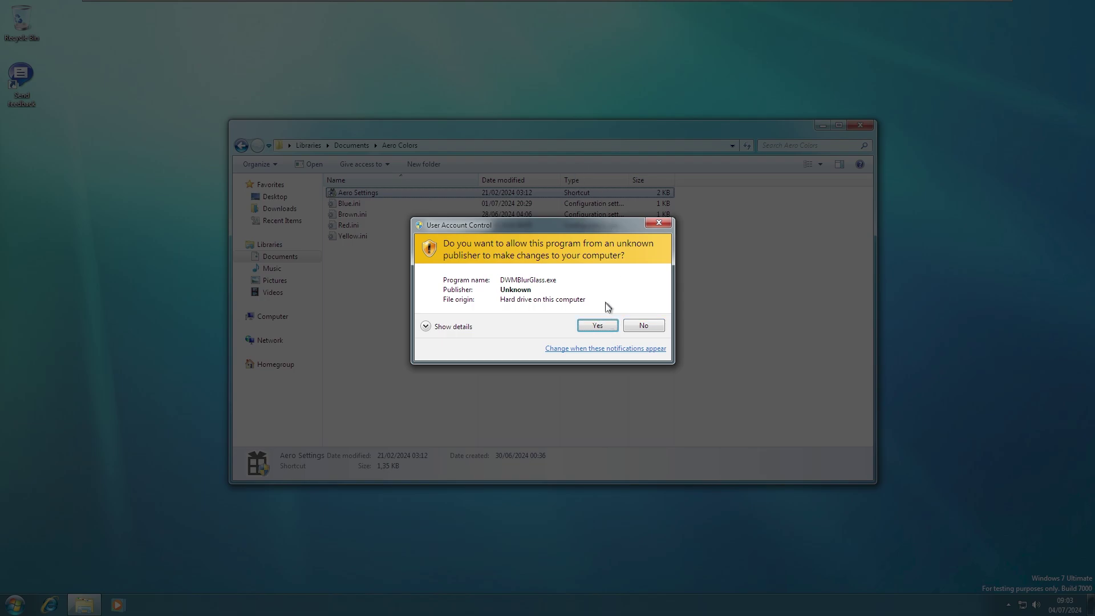
pyautogui.click(600, 329)
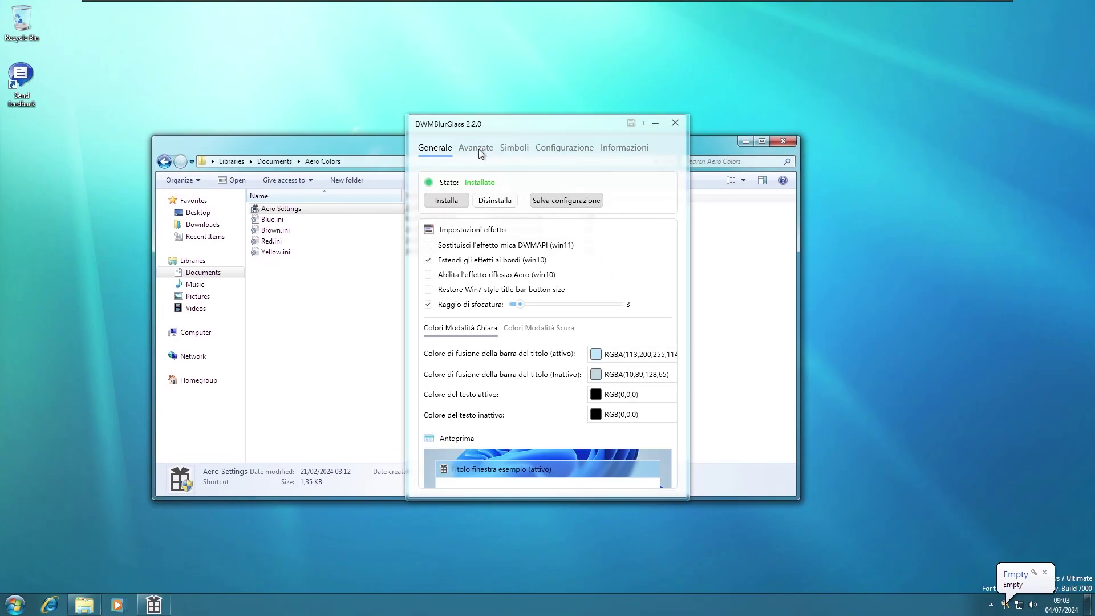
# Step: Show the desktop, move the Run dialog to the middle of the screen, and try the window switcher
pyautogui.moveTo(542, 138); pyautogui.dragTo(551, 176)
pyautogui.press('super+d')
pyautogui.press('super+r')
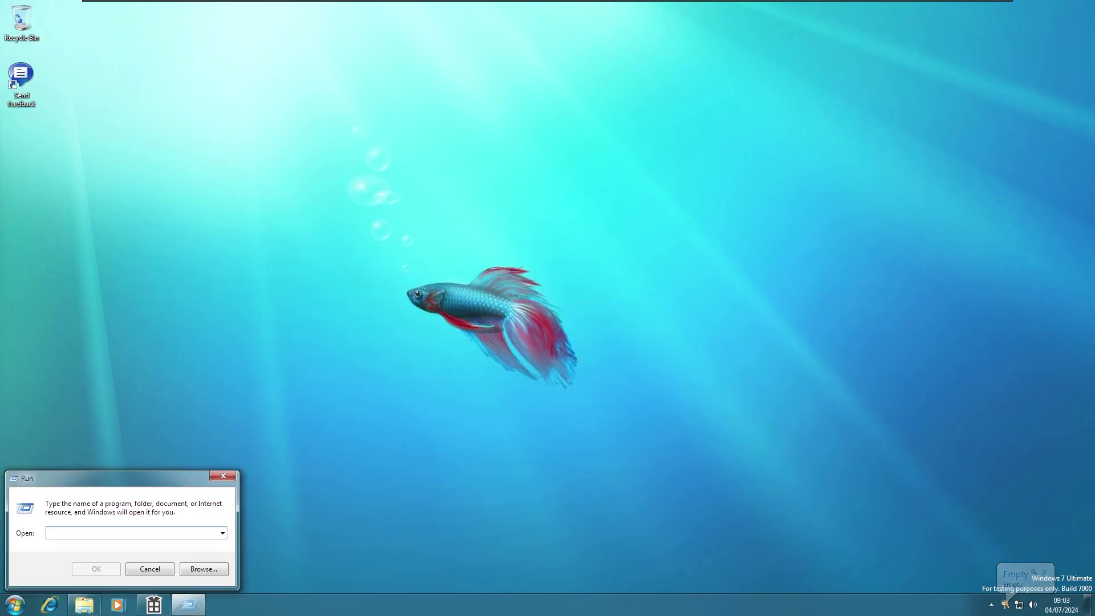
pyautogui.moveTo(183, 478); pyautogui.dragTo(593, 309)
pyautogui.hotkey('alt', 'Tab')
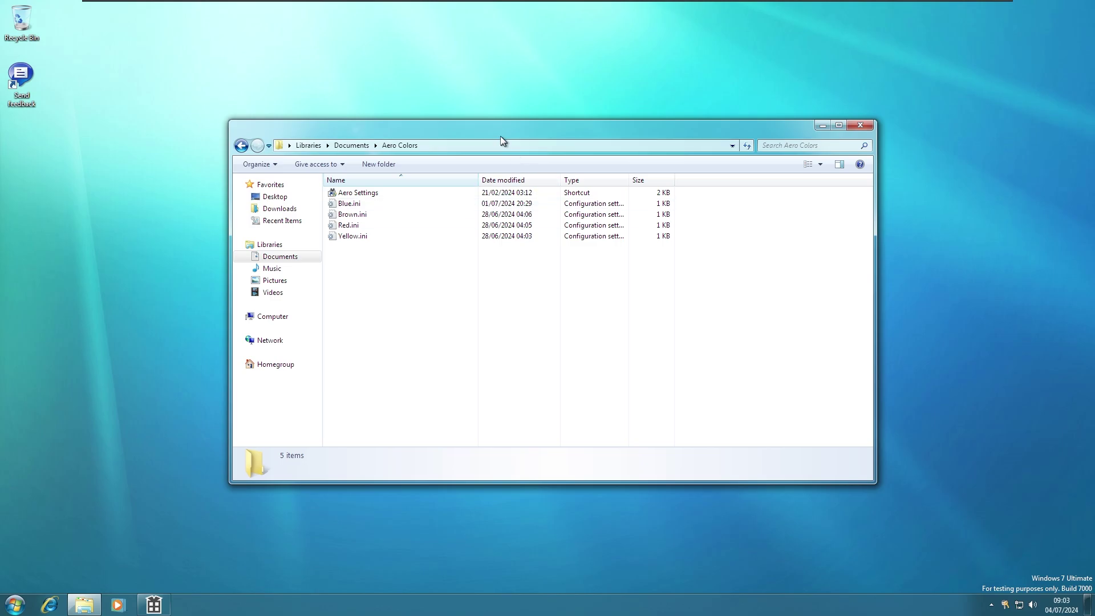
# Step: Move the File Explorer windows to examine their glass frames, and open the Run dialog alongside the Computer window
pyautogui.moveTo(501, 135); pyautogui.dragTo(487, 156)
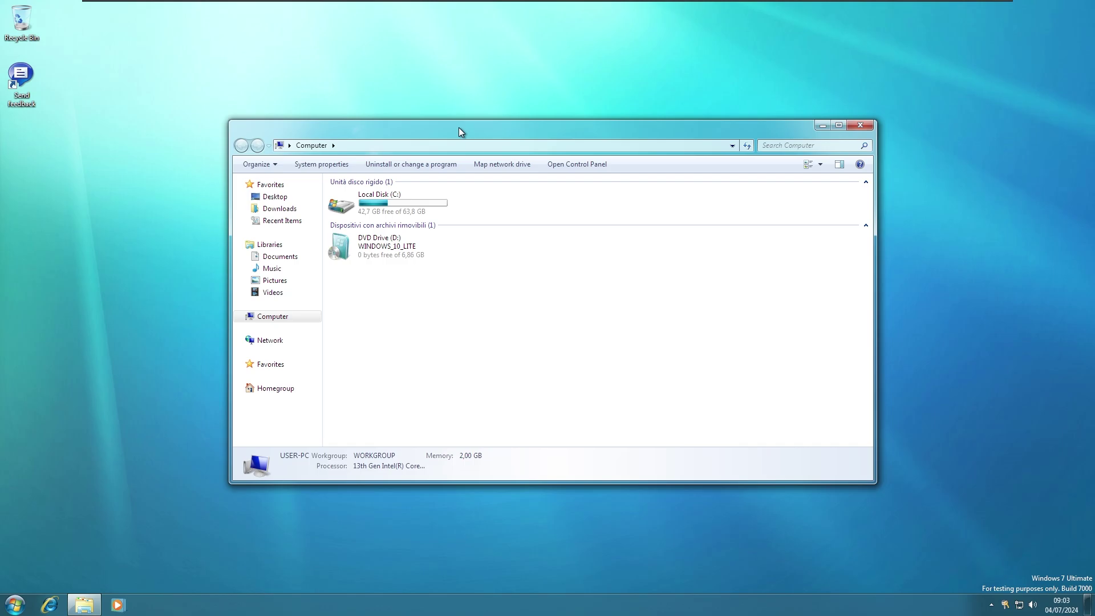
pyautogui.moveTo(458, 128)
pyautogui.mouseDown()
pyautogui.moveTo(409, 156)
pyautogui.moveTo(389, 286)
pyautogui.moveTo(472, 245)
pyautogui.moveTo(458, 132)
pyautogui.mouseUp()
pyautogui.press('super+r')
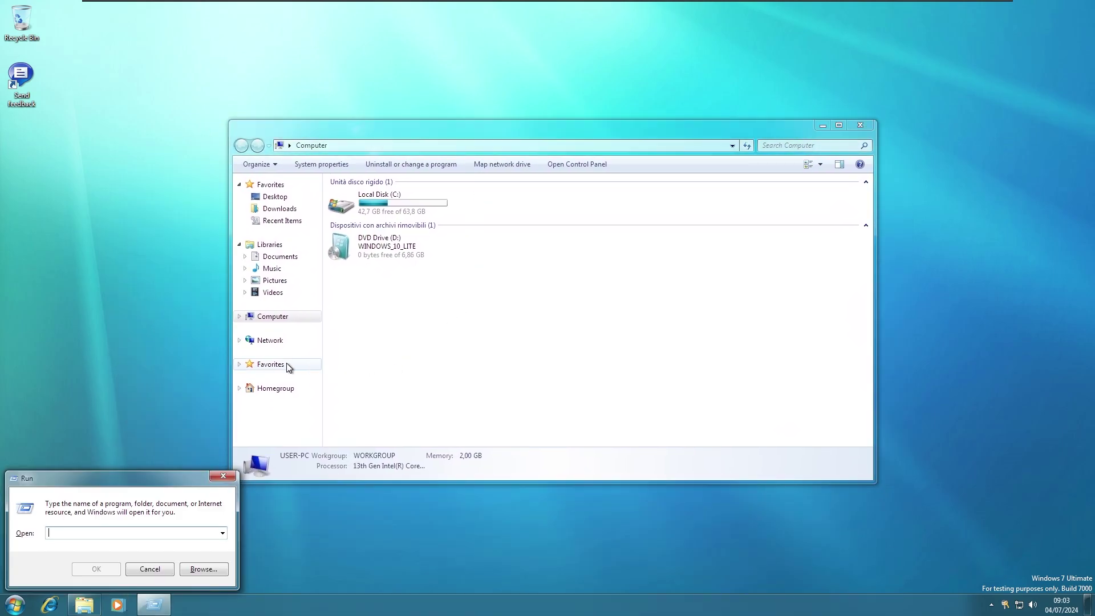
# Step: Run winver to check the Windows version and build in the About Windows dialog, and close it
pyautogui.write('winver')
pyautogui.press('Return')
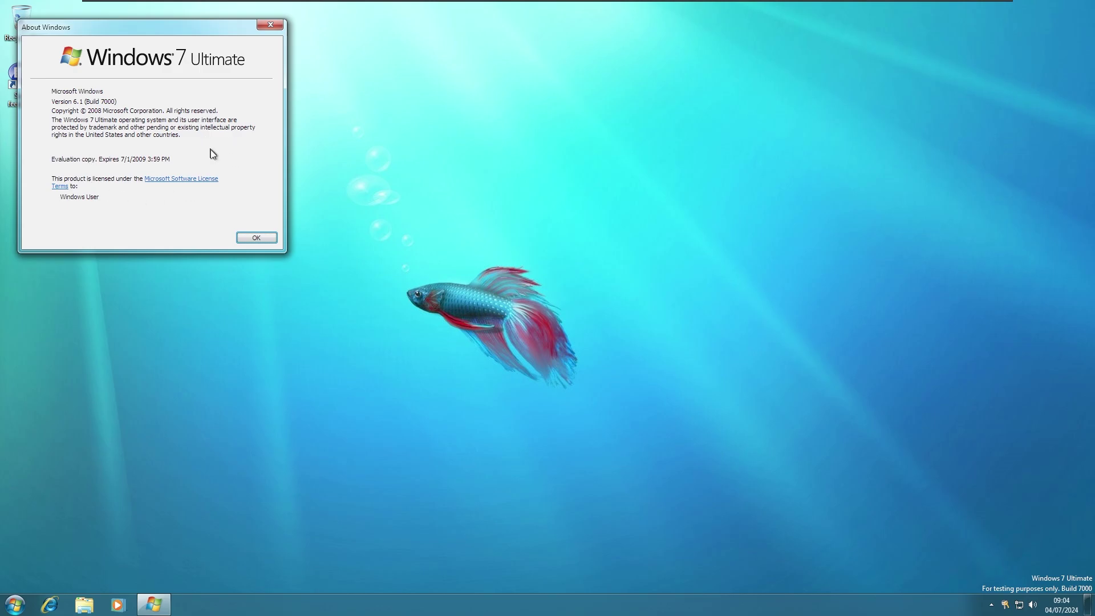
pyautogui.click(256, 235)
# Step: Add the Clock and CPU Meter gadgets to the desktop's upper-right corner and close the gadget gallery
pyautogui.rightClick(273, 166)
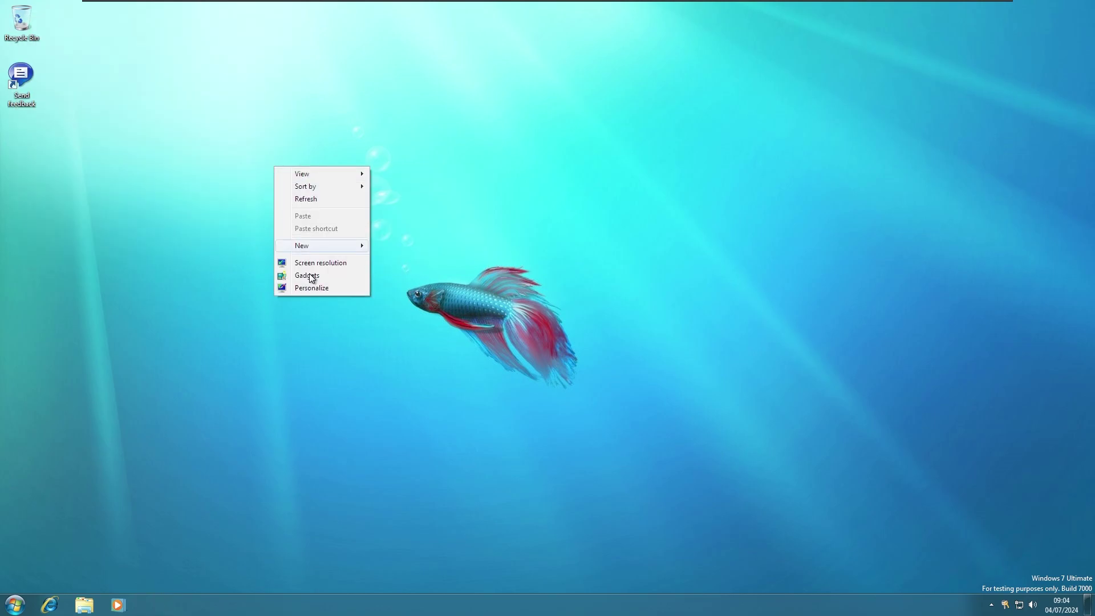
pyautogui.click(311, 277)
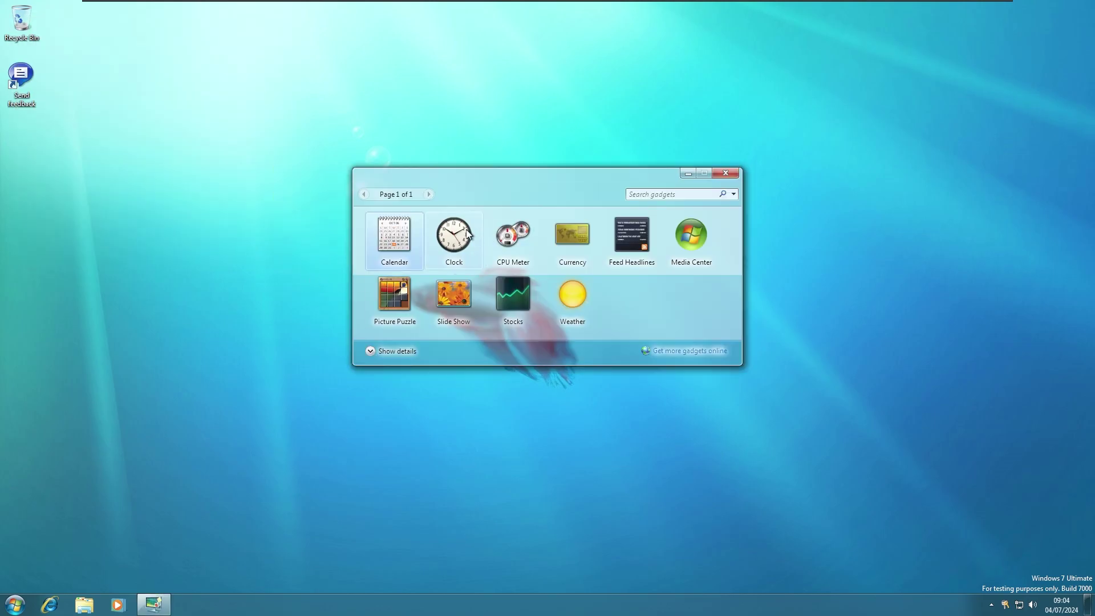
pyautogui.moveTo(436, 236); pyautogui.dragTo(1047, 47)
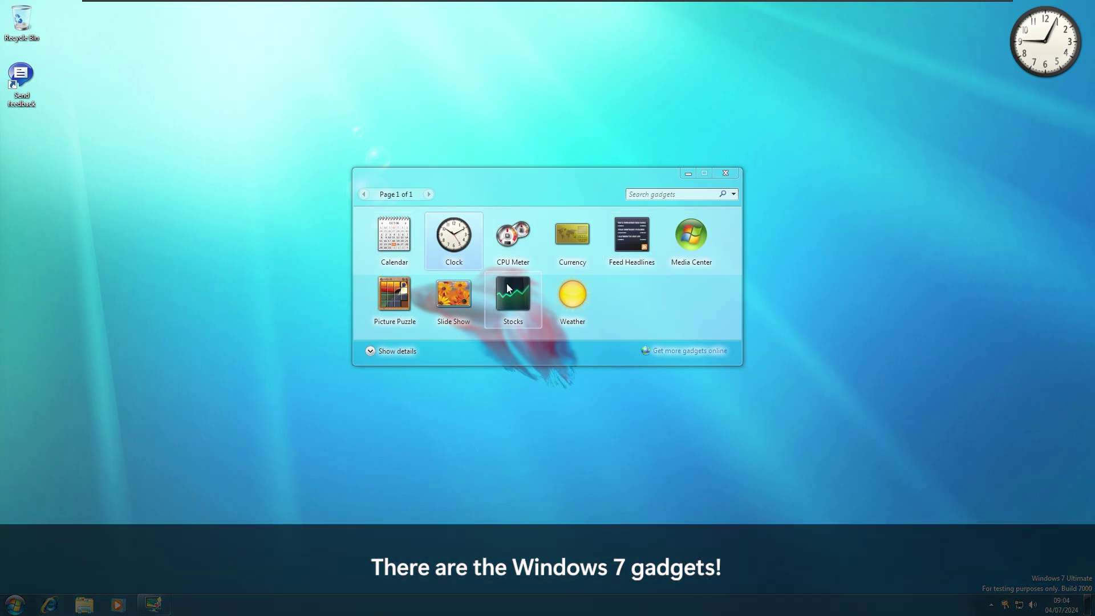
pyautogui.moveTo(514, 237); pyautogui.dragTo(1043, 117)
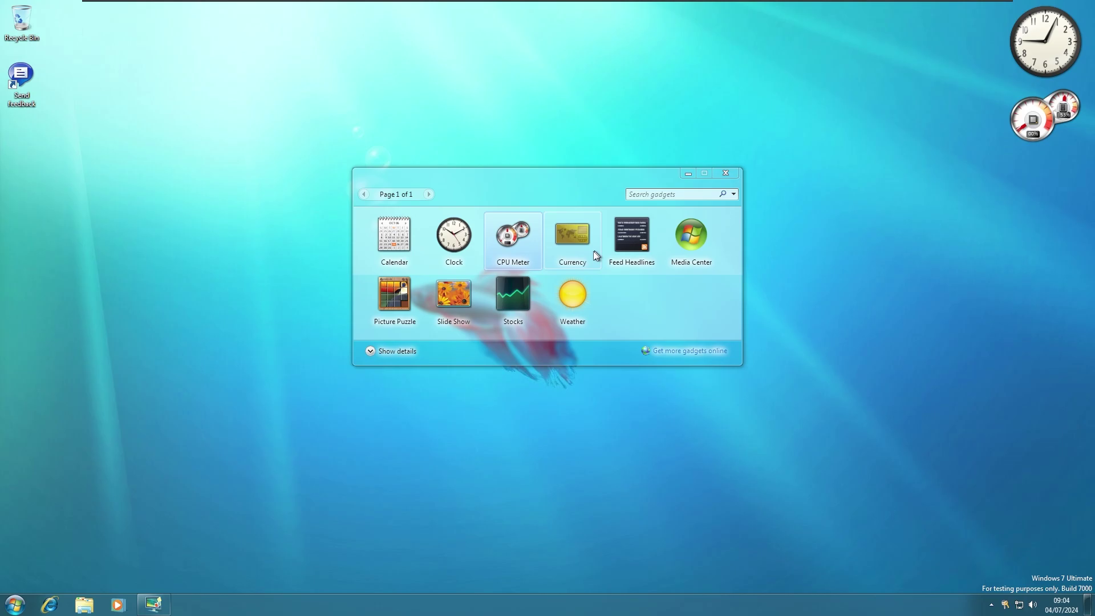
pyautogui.click(726, 173)
# Step: Open the desktop's Personalization settings, apply the yellow Windows theme, and move the window to check its glass frame
pyautogui.rightClick(454, 140)
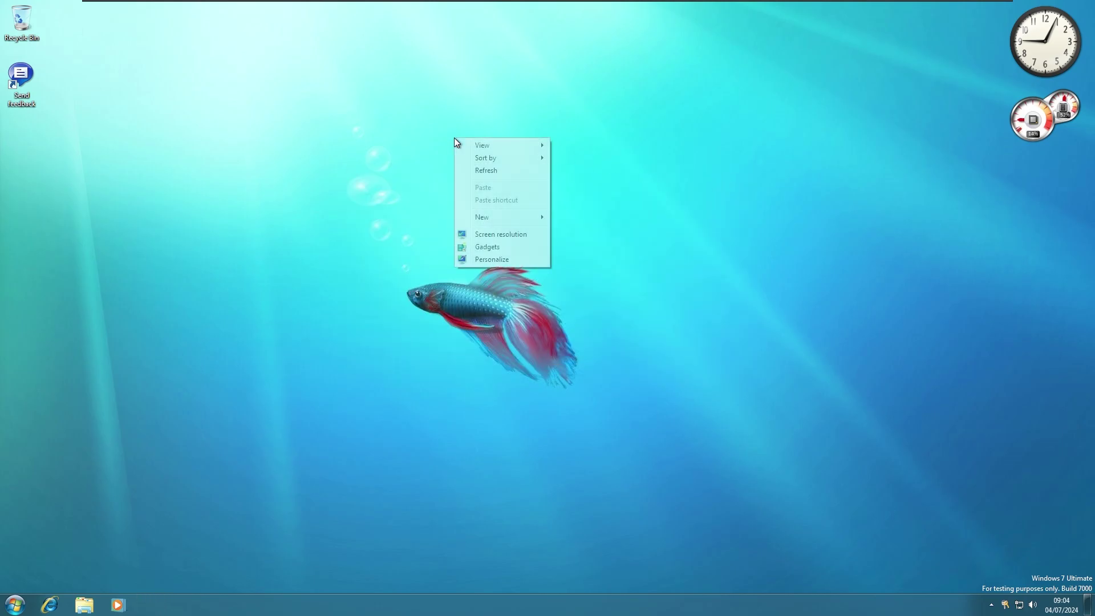
pyautogui.click(500, 260)
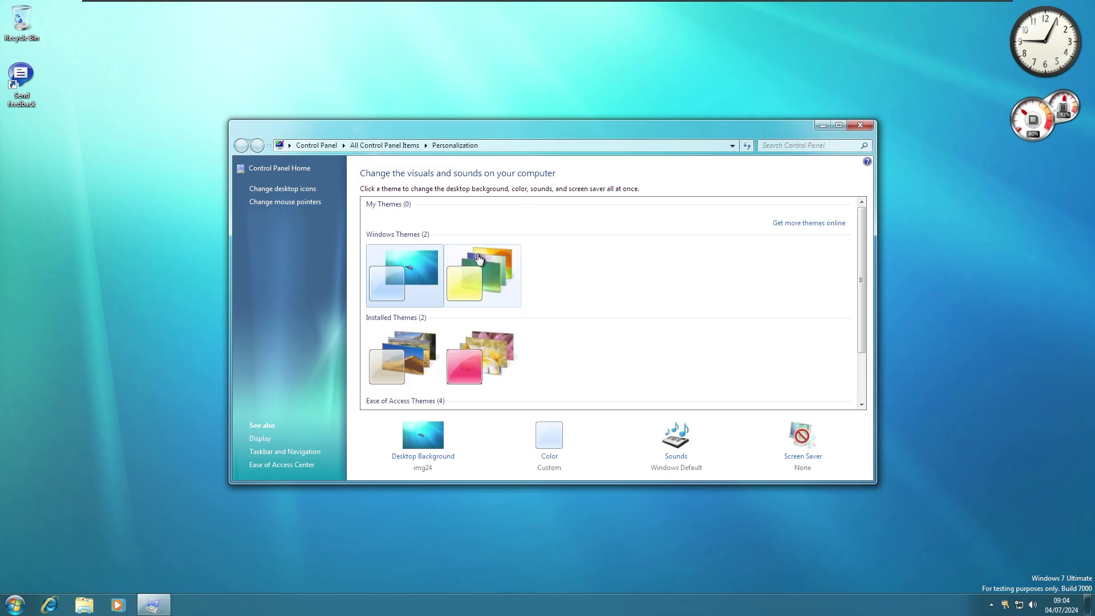
pyautogui.click(486, 299)
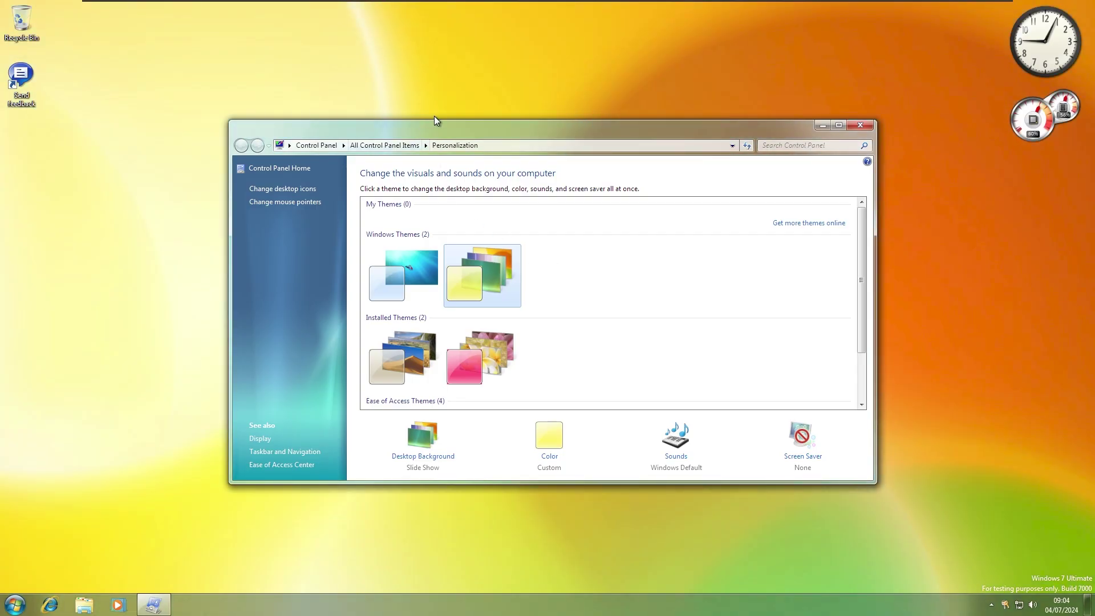
pyautogui.moveTo(432, 129); pyautogui.dragTo(520, 239)
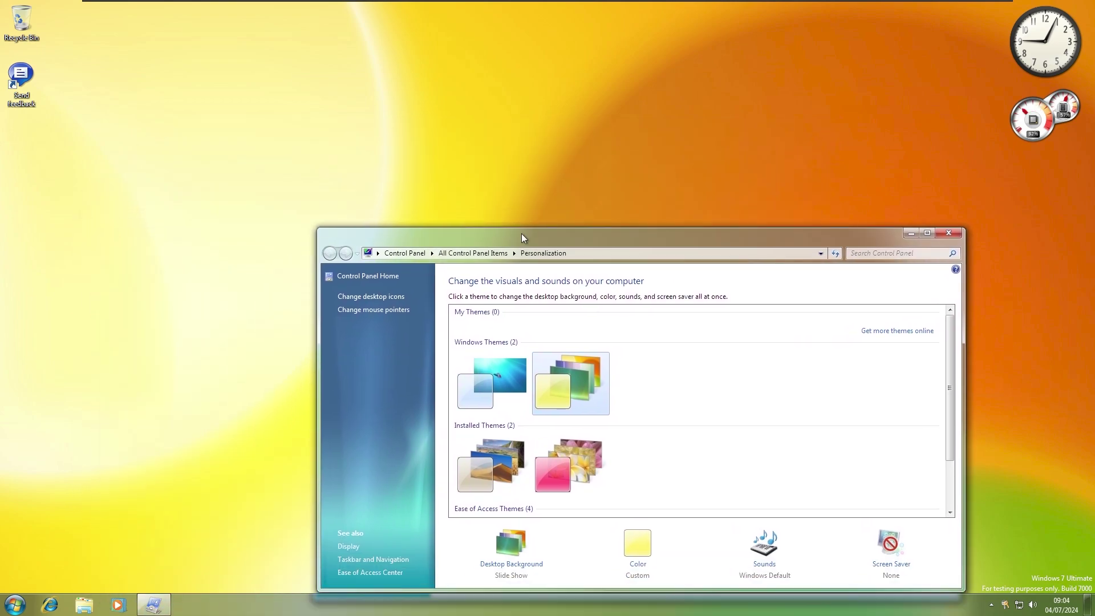
pyautogui.press('Escape')
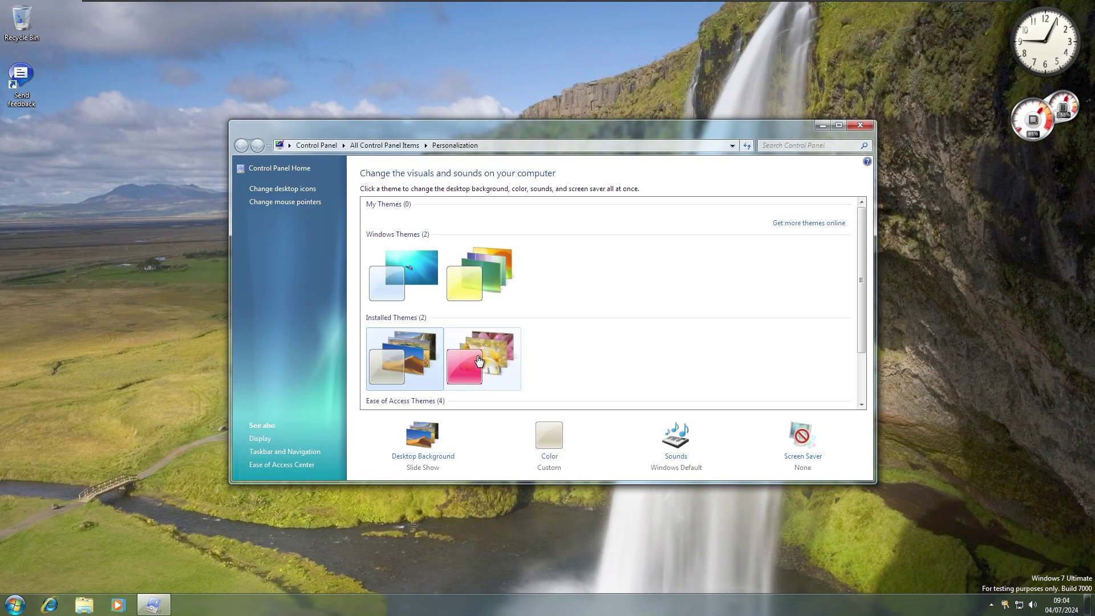
# Step: Try the pink flower theme from the installed themes and reapply the blue fish Windows theme
pyautogui.click(479, 360)
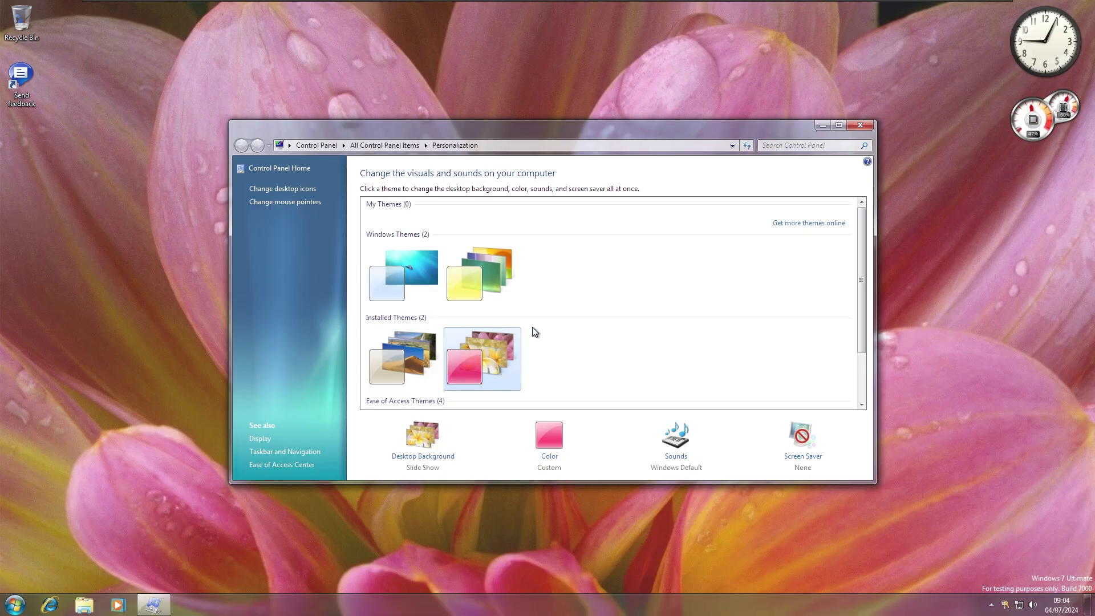
pyautogui.scroll(-3, 533, 330)
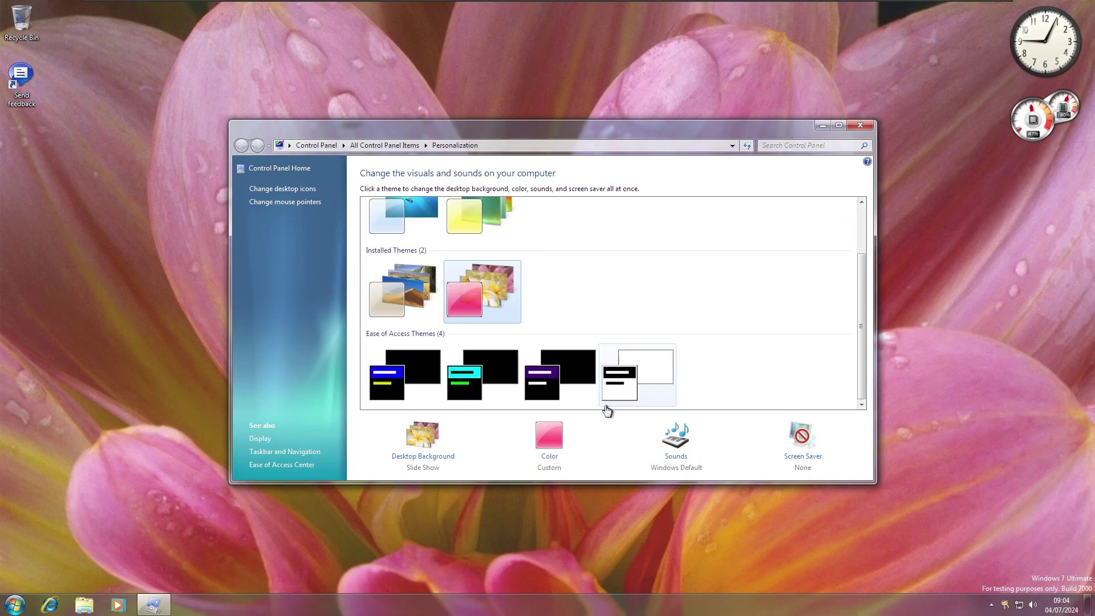
pyautogui.scroll(3, 483, 329)
pyautogui.click(403, 262)
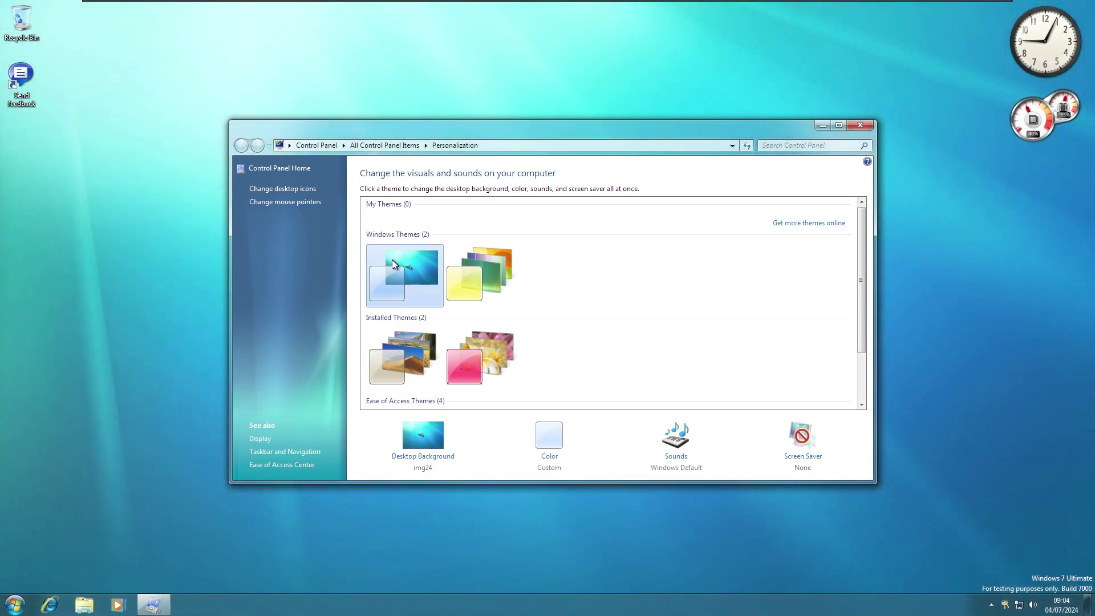
# Step: Open the System page from the full list of Control Panel items to view the computer's basic information
pyautogui.click(294, 171)
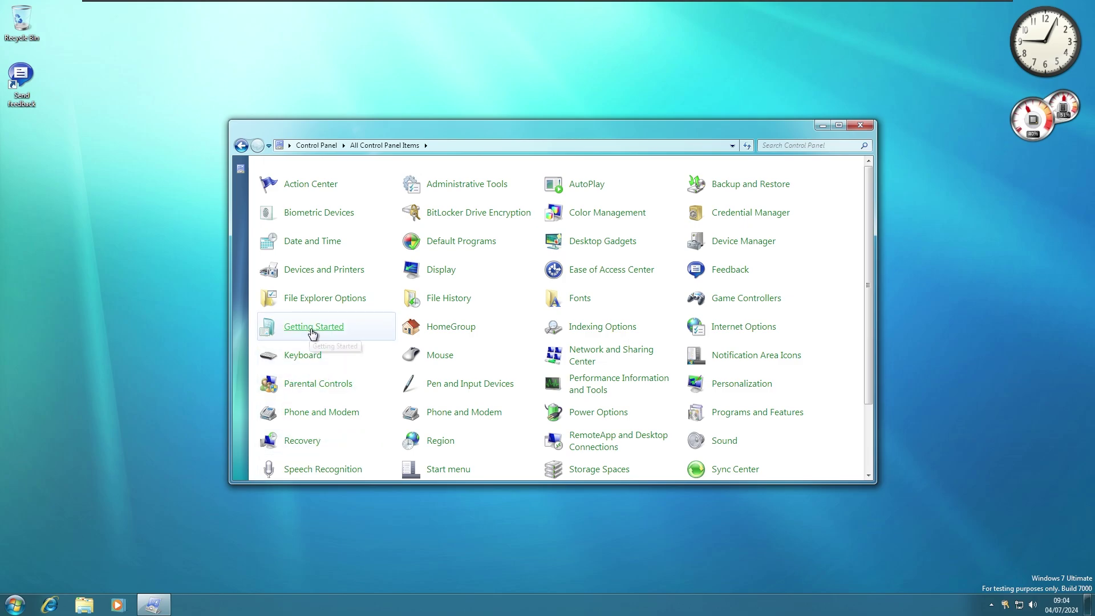
pyautogui.scroll(-2, 337, 371)
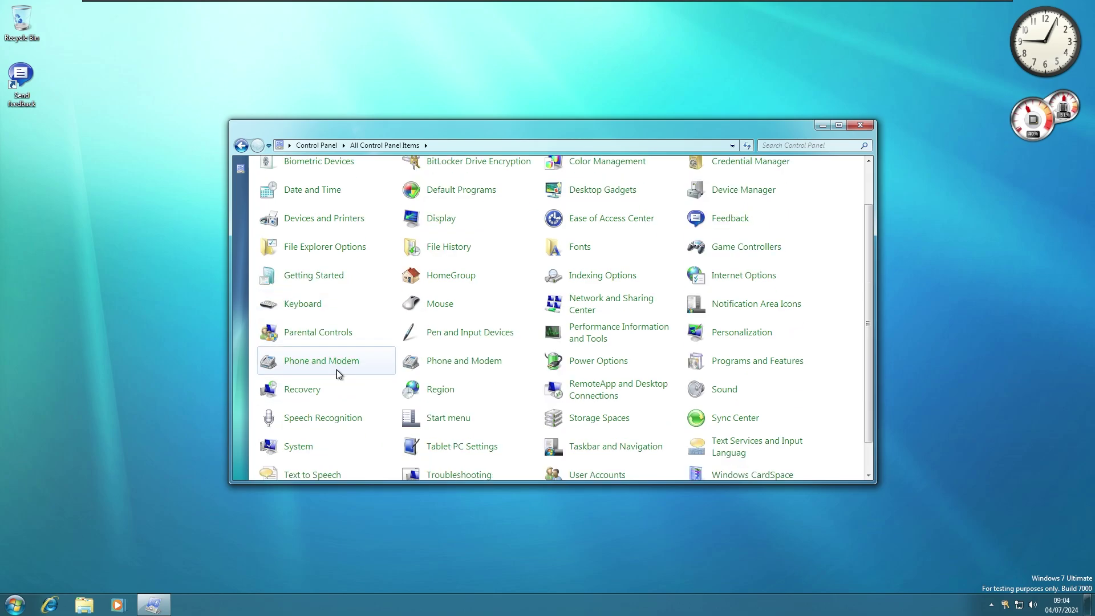
pyautogui.click(304, 447)
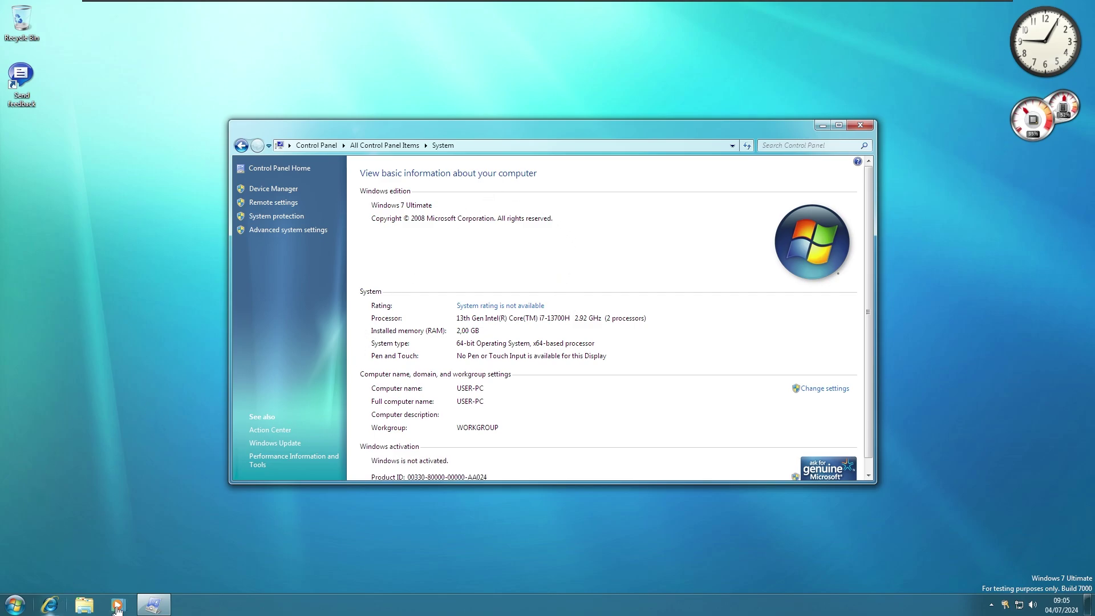
# Step: Turn on small icons in the taskbar properties and apply the change
pyautogui.rightClick(220, 605)
pyautogui.click(261, 587)
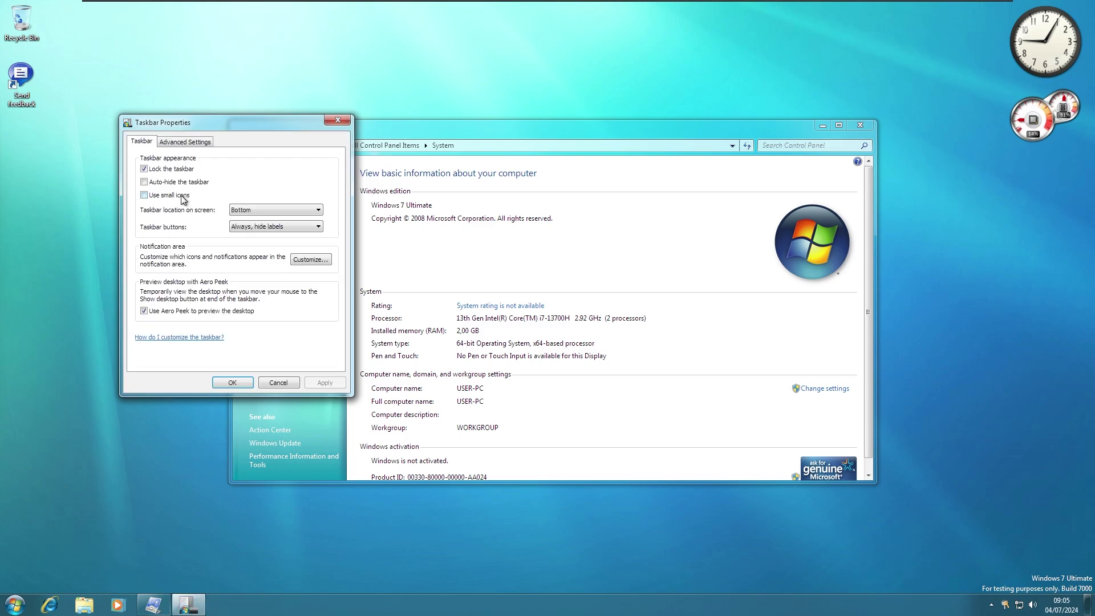
pyautogui.click(183, 195)
pyautogui.click(324, 383)
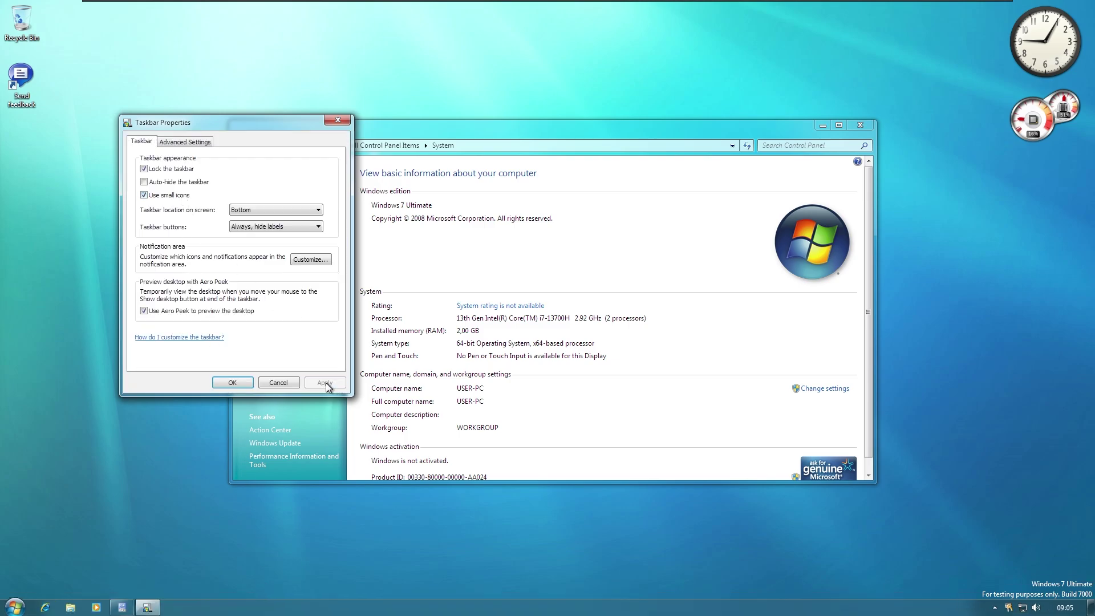
pyautogui.click(232, 382)
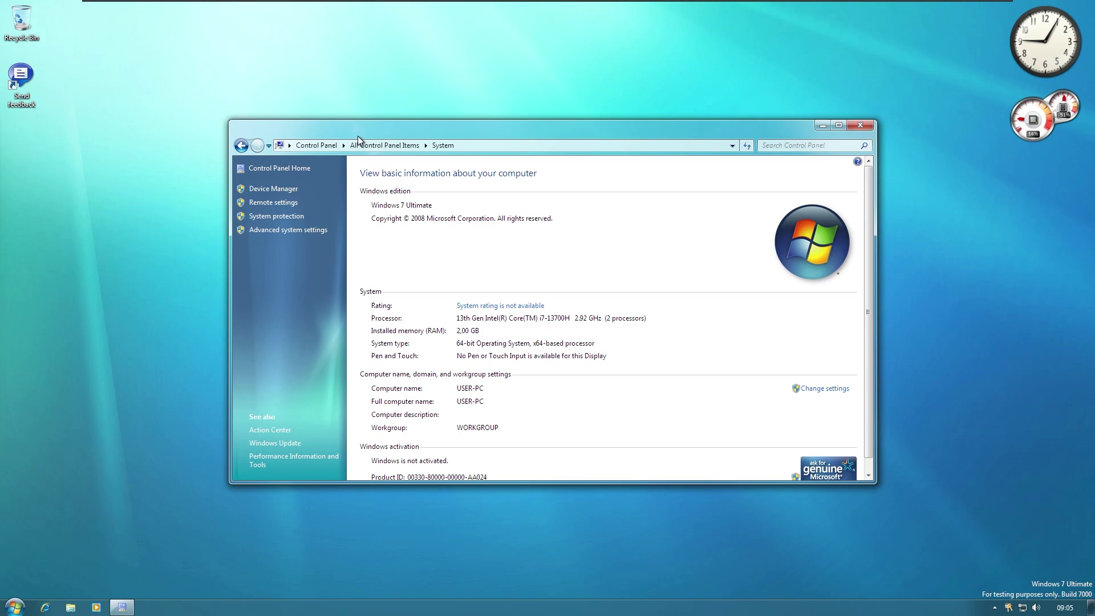
# Step: Move and close the System window, and check the hidden icons, volume and network flyouts in the notification area
pyautogui.moveTo(357, 135); pyautogui.dragTo(395, 159)
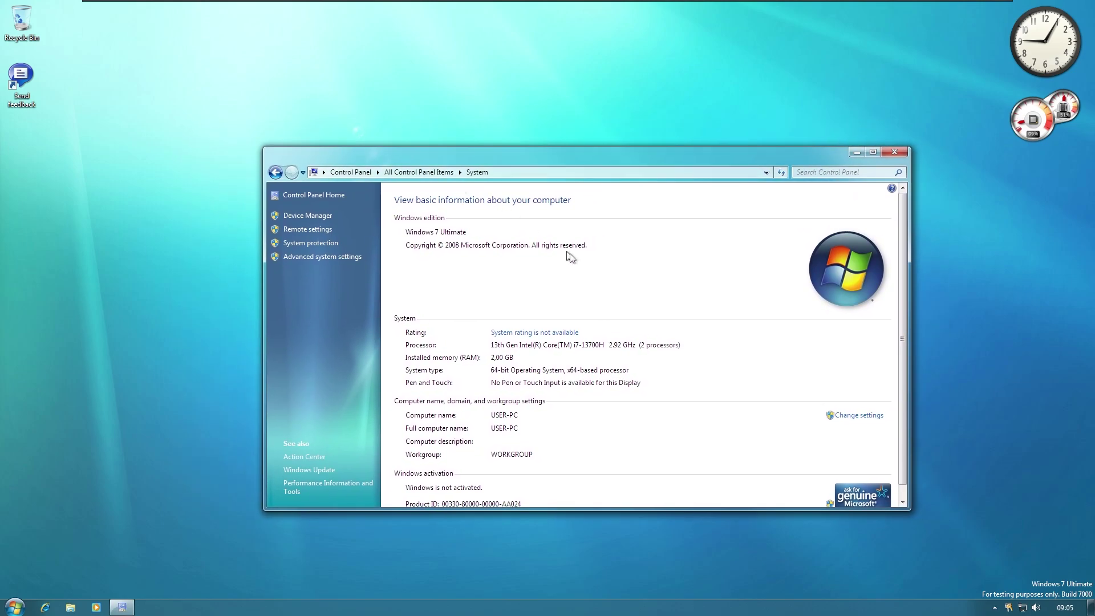
pyautogui.hotkey('alt', 'F4')
pyautogui.click(994, 608)
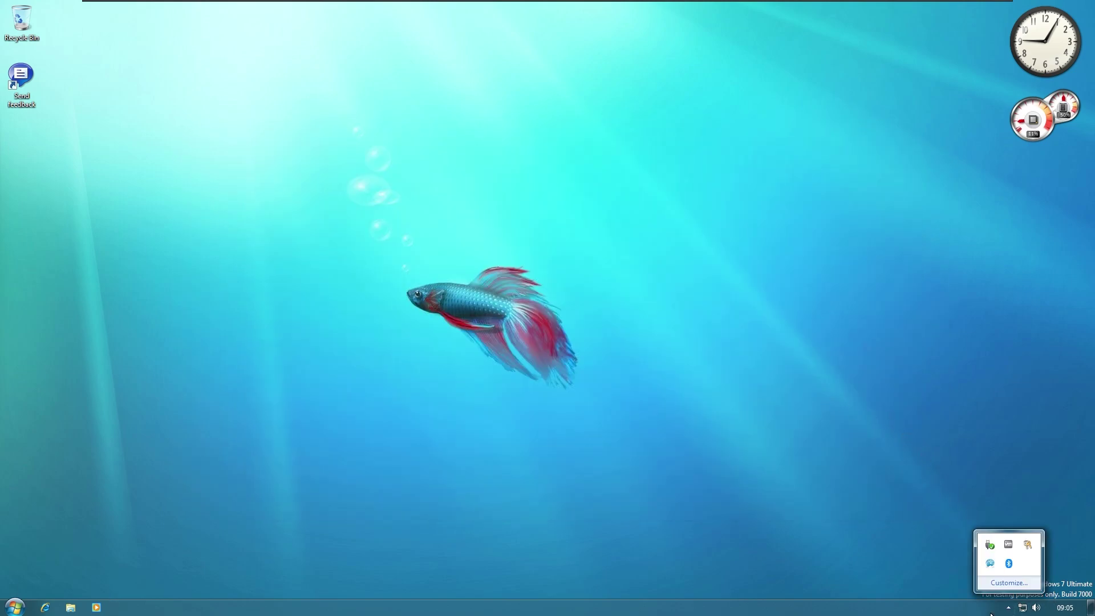
pyautogui.click(1007, 610)
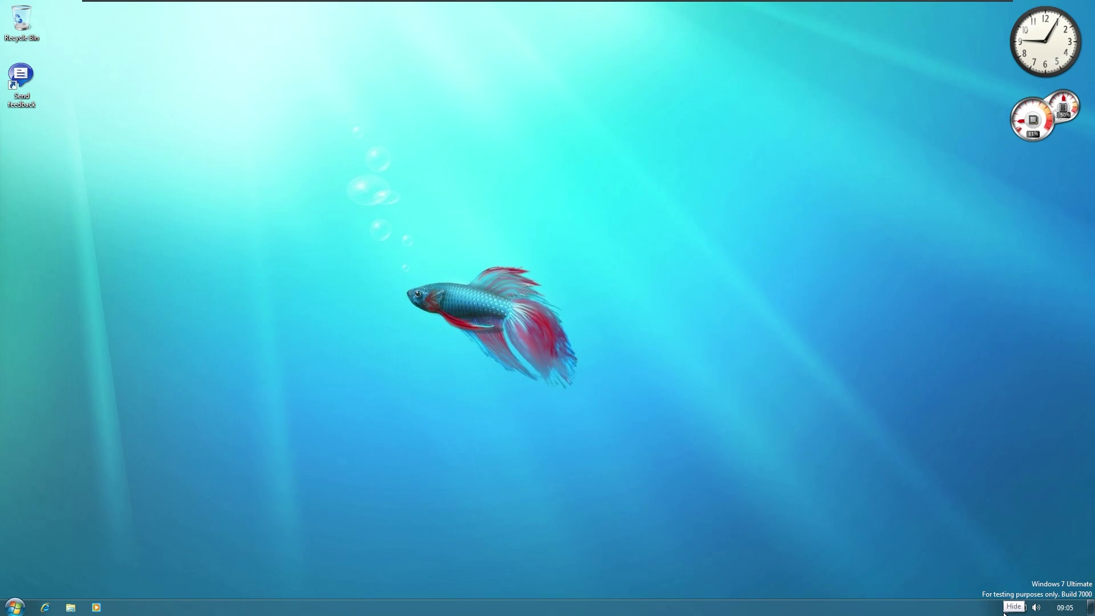
pyautogui.click(1036, 608)
pyautogui.click(1023, 607)
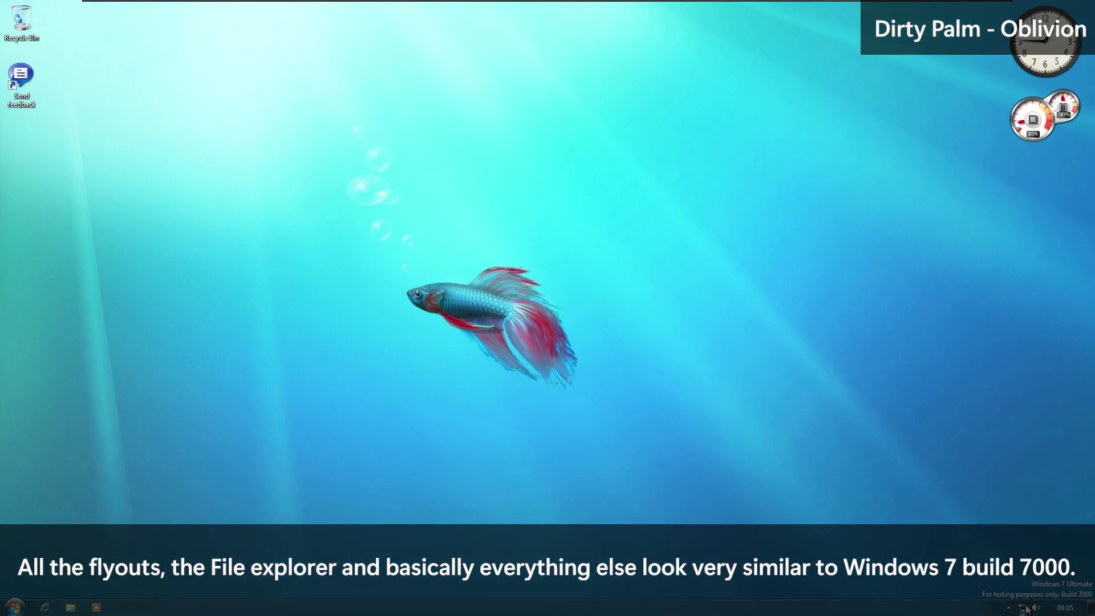
# Step: Open three File Explorer windows, try the window switcher, and close one of the windows
pyautogui.press('super+e')
pyautogui.press('super+e')
pyautogui.press('super+e')
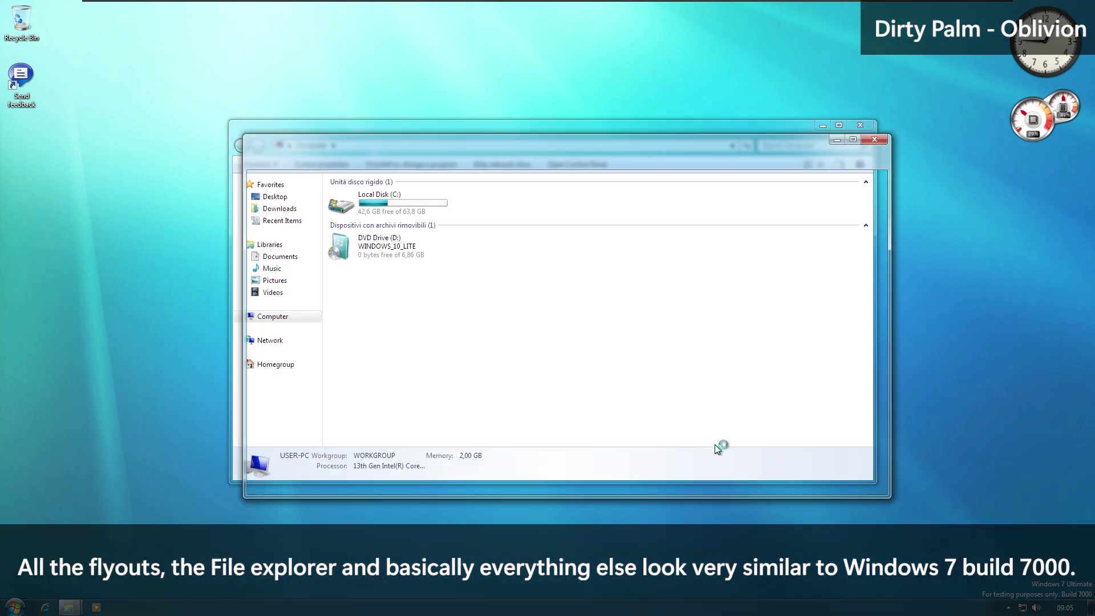
pyautogui.hotkey('alt', 'Tab')
pyautogui.hotkey('alt', 'F4')
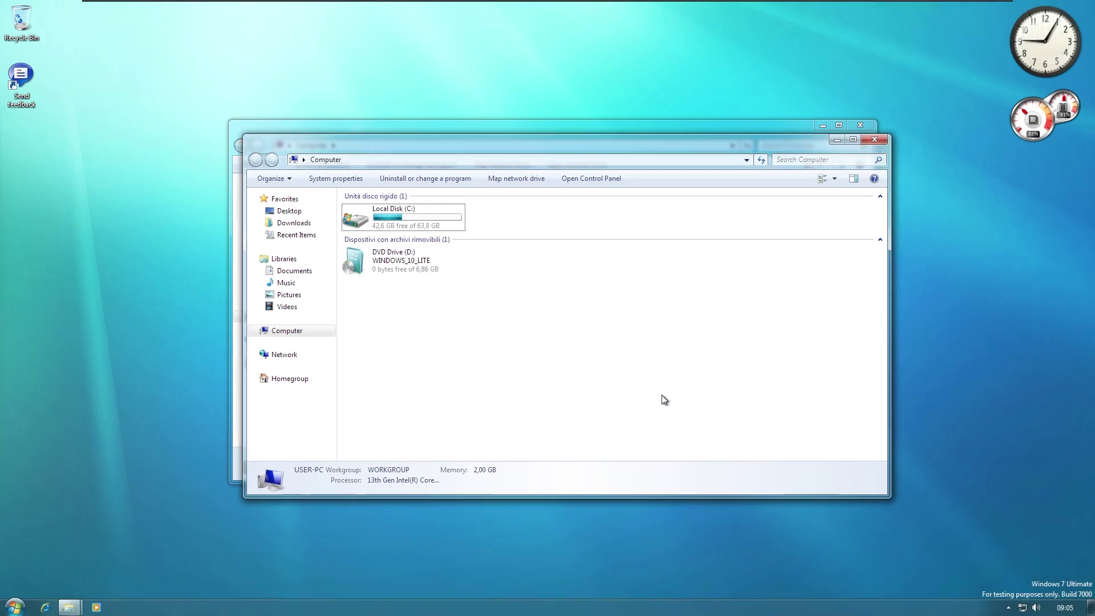
# Step: Open and close the Start menu several times to check its appearance over the Explorer windows
pyautogui.press('super')
pyautogui.press('super')
pyautogui.press('super')
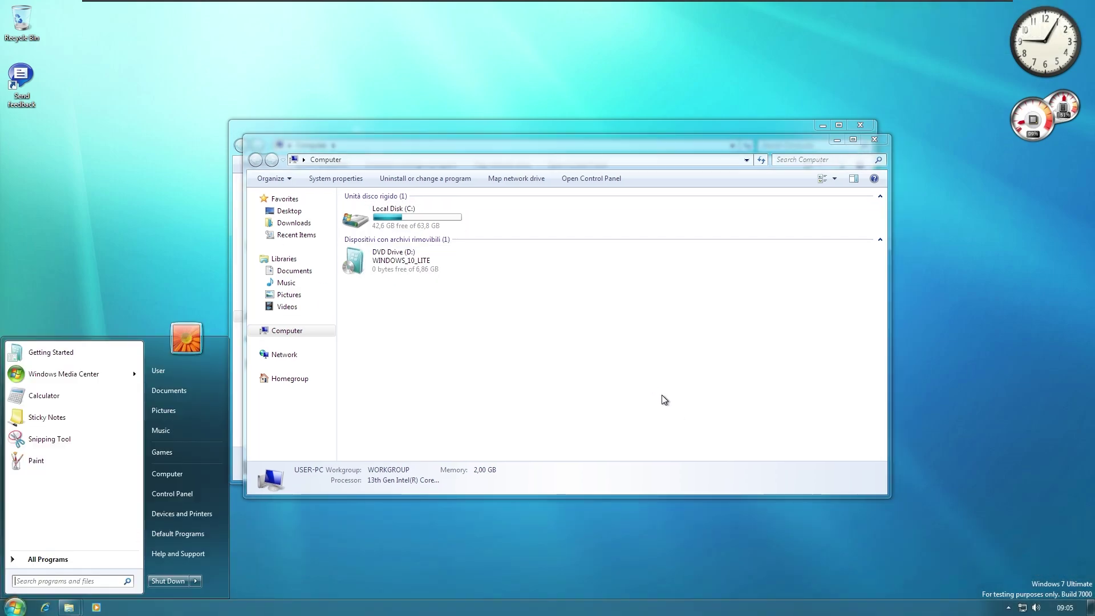
pyautogui.press('super')
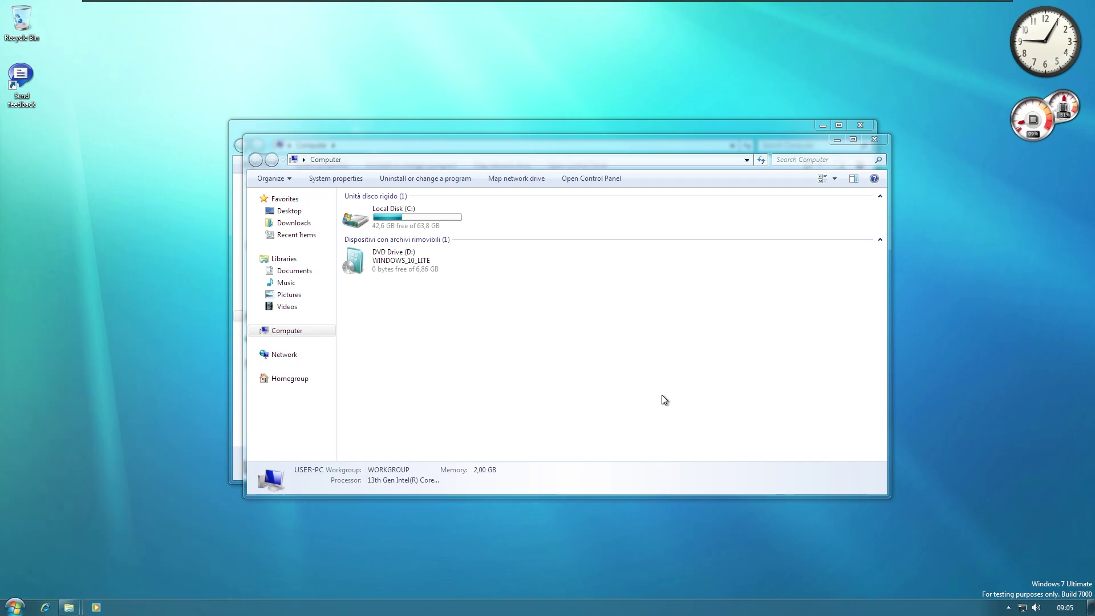
pyautogui.press('super')
# Step: Open and dismiss the Run dialog, and close the front File Explorer window
pyautogui.press('super+r')
pyautogui.press('Escape')
pyautogui.hotkey('alt', 'F4')
pyautogui.hotkey('alt', 'Tab')
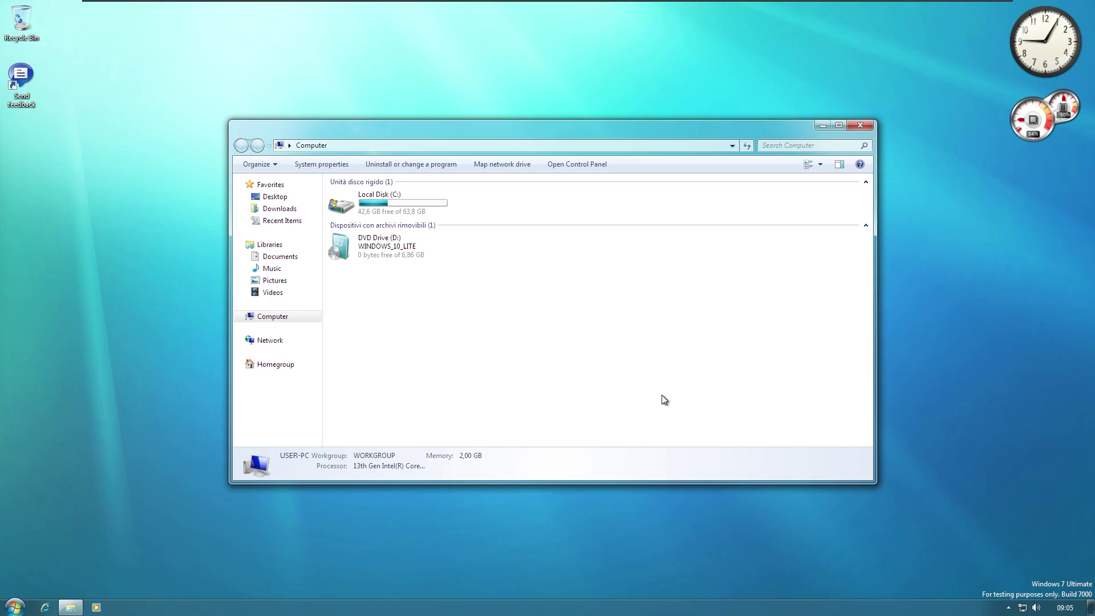
# Step: Open Task Manager, move it to mid-screen, view its Processes, Services and Performance pages, and close it
pyautogui.hotkey('ctrl', 'shift', 'Escape')
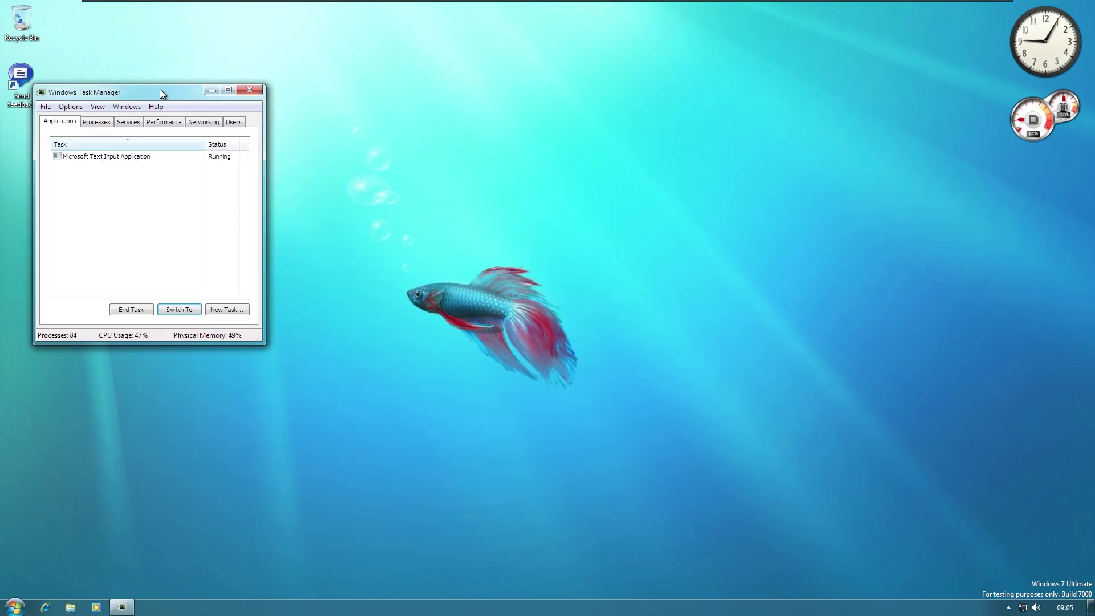
pyautogui.moveTo(158, 93); pyautogui.dragTo(493, 251)
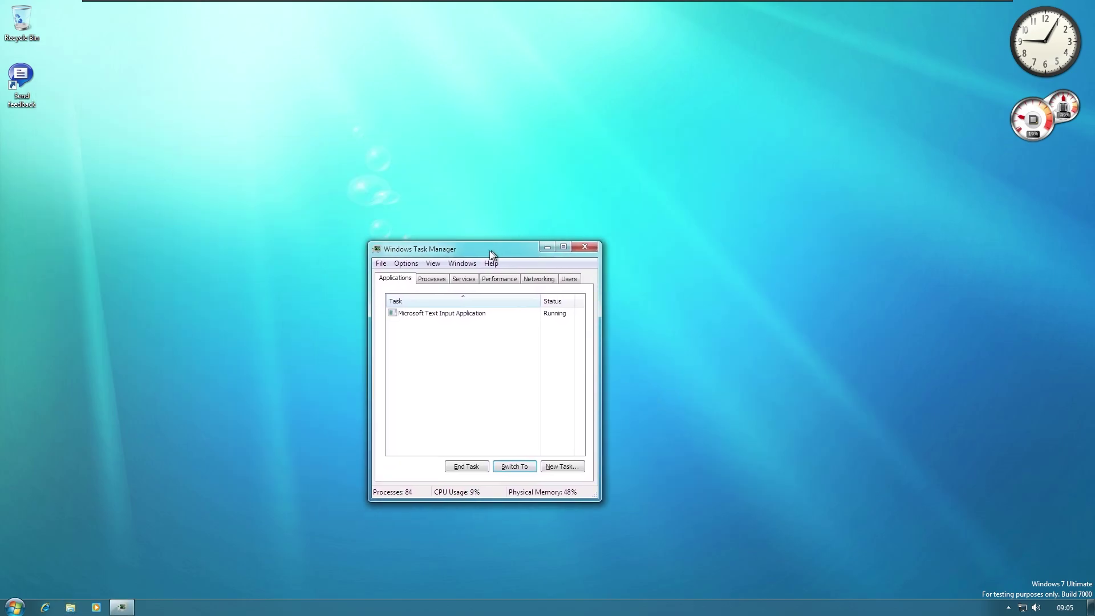
pyautogui.click(434, 278)
pyautogui.click(465, 278)
pyautogui.click(499, 279)
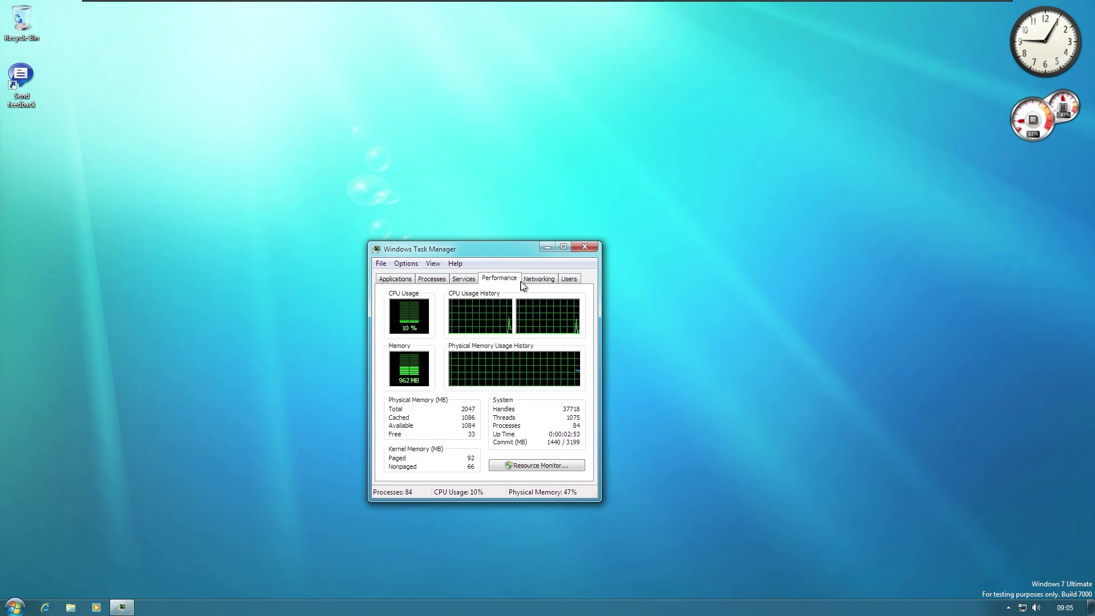
pyautogui.click(590, 251)
# Step: Draw selection rectangles across the desktop and over the Send feedback icon to check their look, and clear the selection
pyautogui.moveTo(503, 250); pyautogui.dragTo(14, 82)
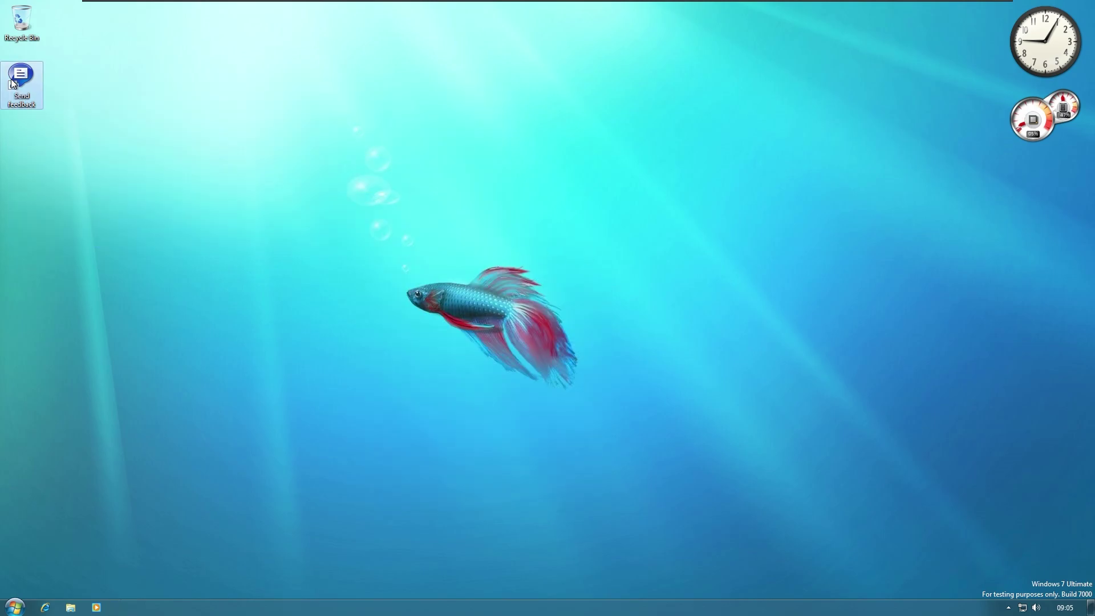
pyautogui.click(218, 101)
pyautogui.moveTo(146, 171); pyautogui.dragTo(3, 62)
pyautogui.click(125, 355)
# Step: Open the Start menu's full program list and look through its entries
pyautogui.press('super')
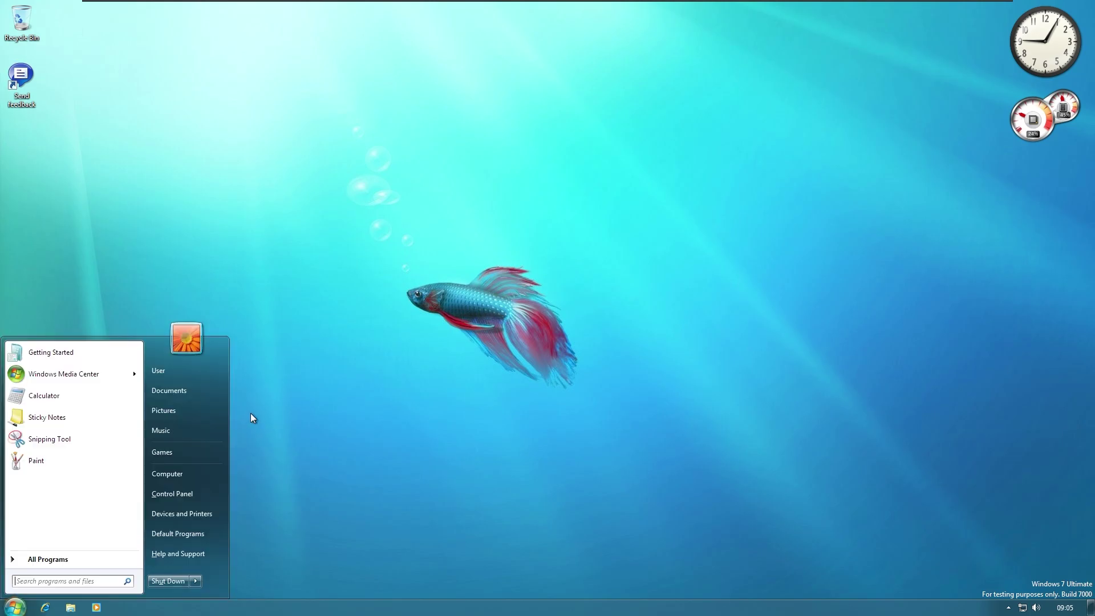
pyautogui.click(43, 560)
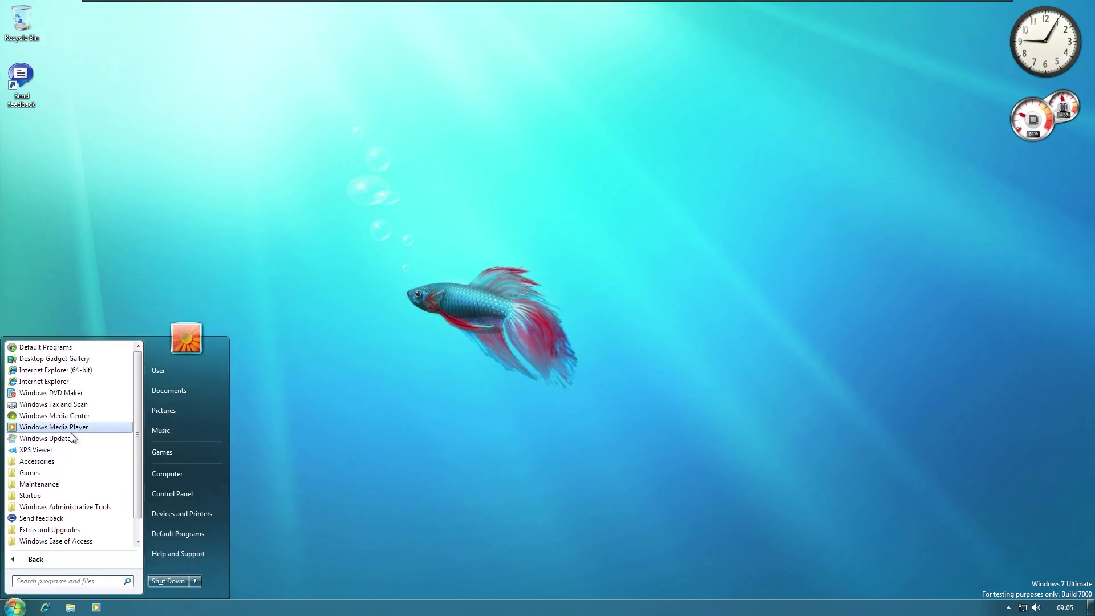
pyautogui.scroll(-1, 90, 508)
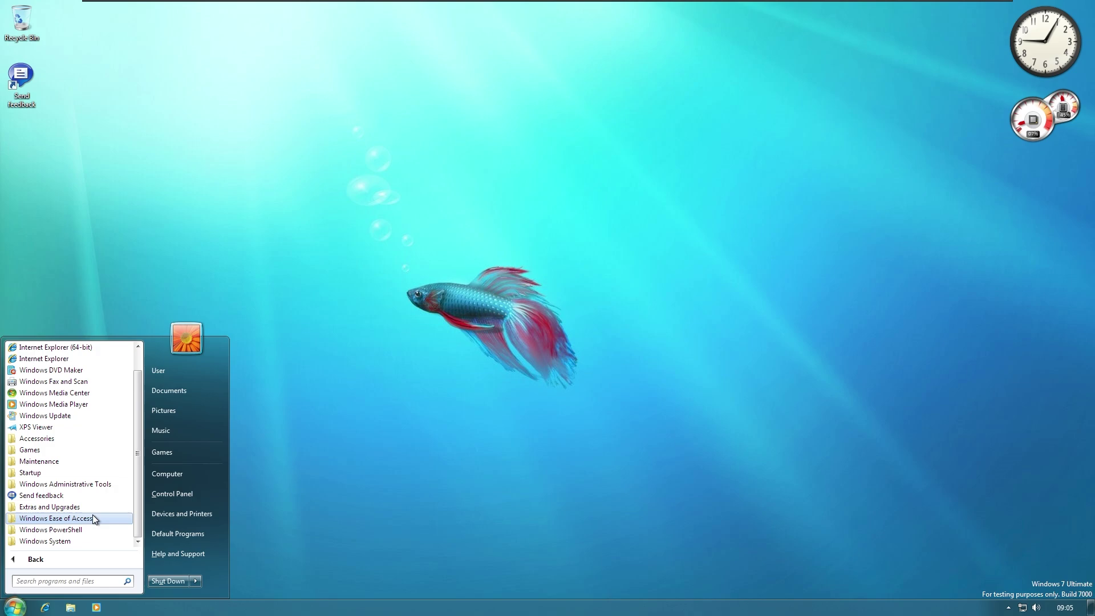
# Step: Close the Start menu's program list, open Internet Explorer, and move its window to the middle of the desktop
pyautogui.scroll(1, 93, 515)
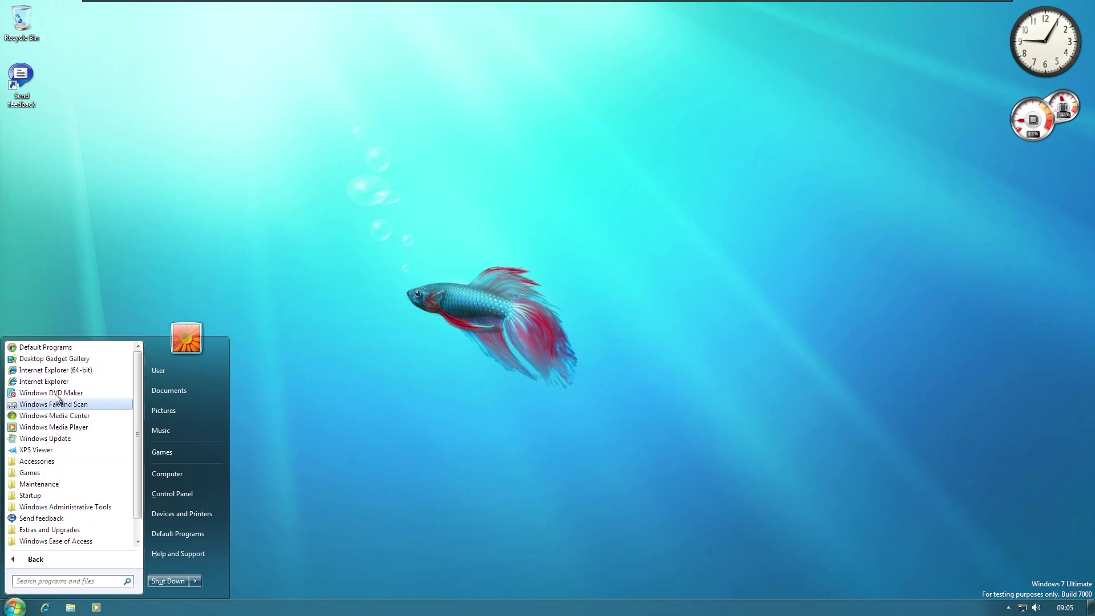
pyautogui.click(29, 287)
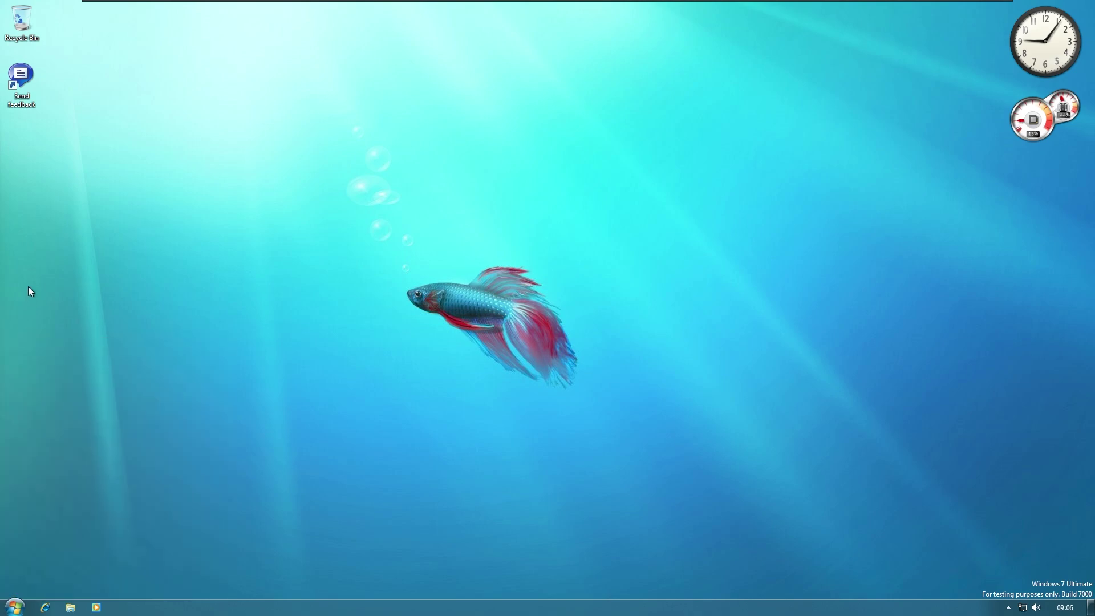
pyautogui.press('super+1')
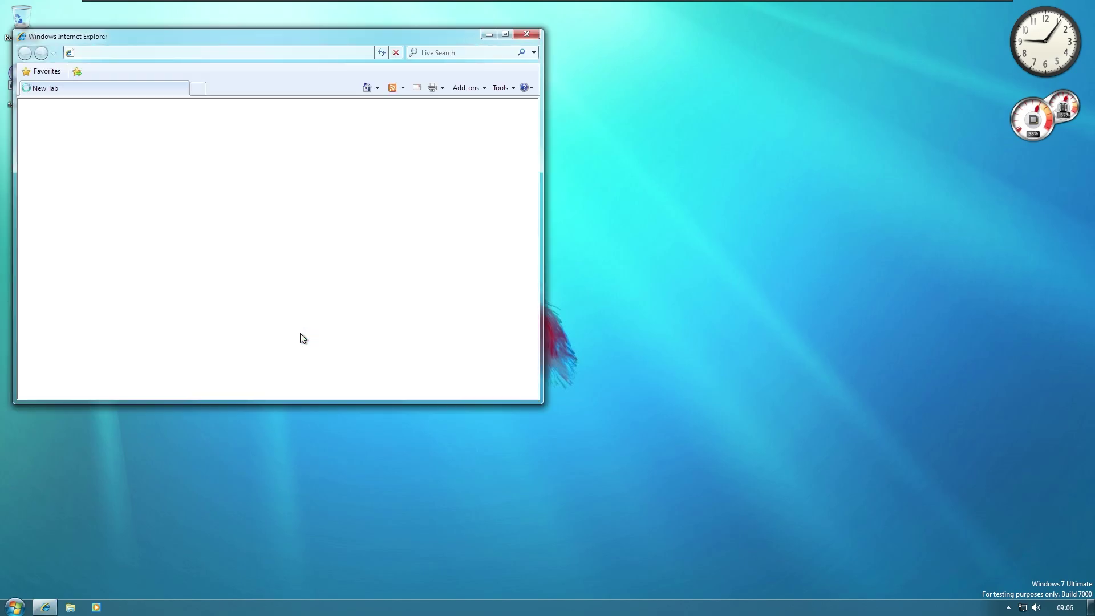
pyautogui.moveTo(308, 38); pyautogui.dragTo(535, 139)
# Step: Search the web for "what is my browser" and open WhatIsMyBrowser.com, accepting the cookie and data consent prompts
pyautogui.click(513, 152)
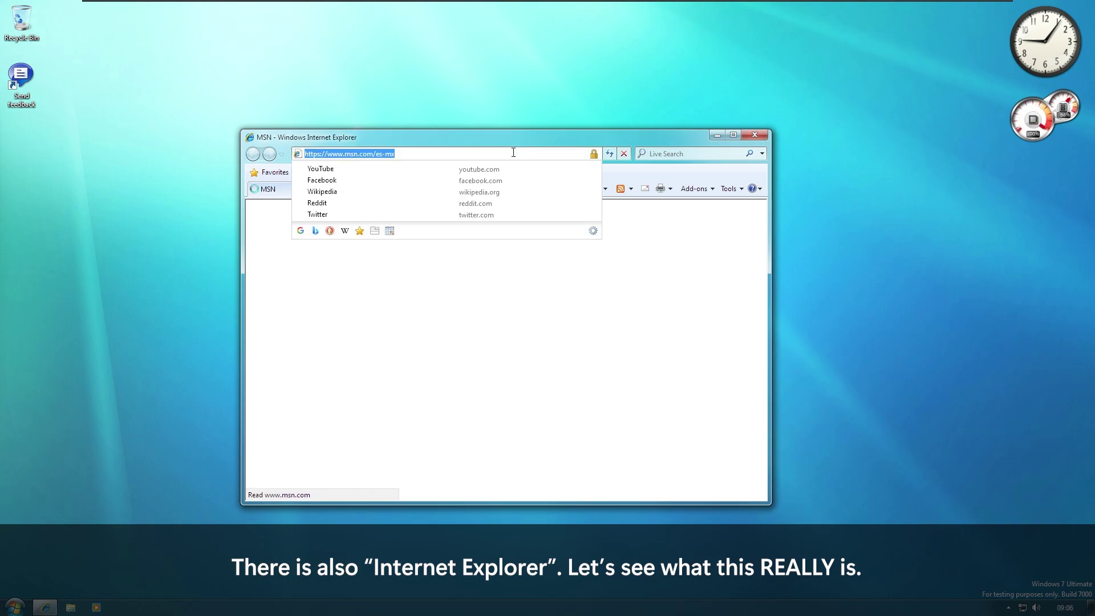
pyautogui.write('what is my browser')
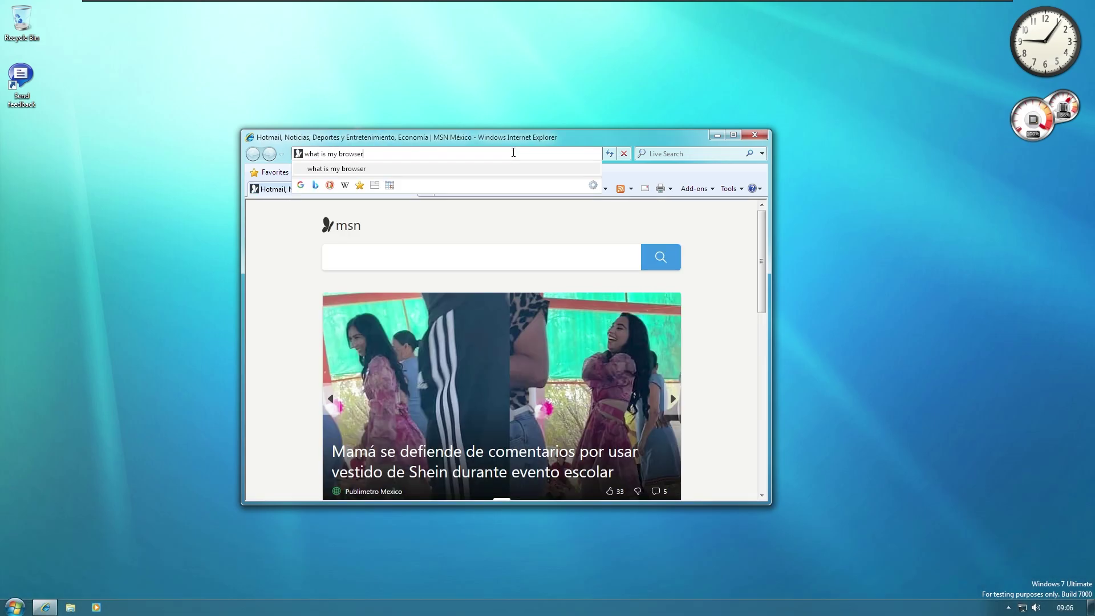
pyautogui.press('Return')
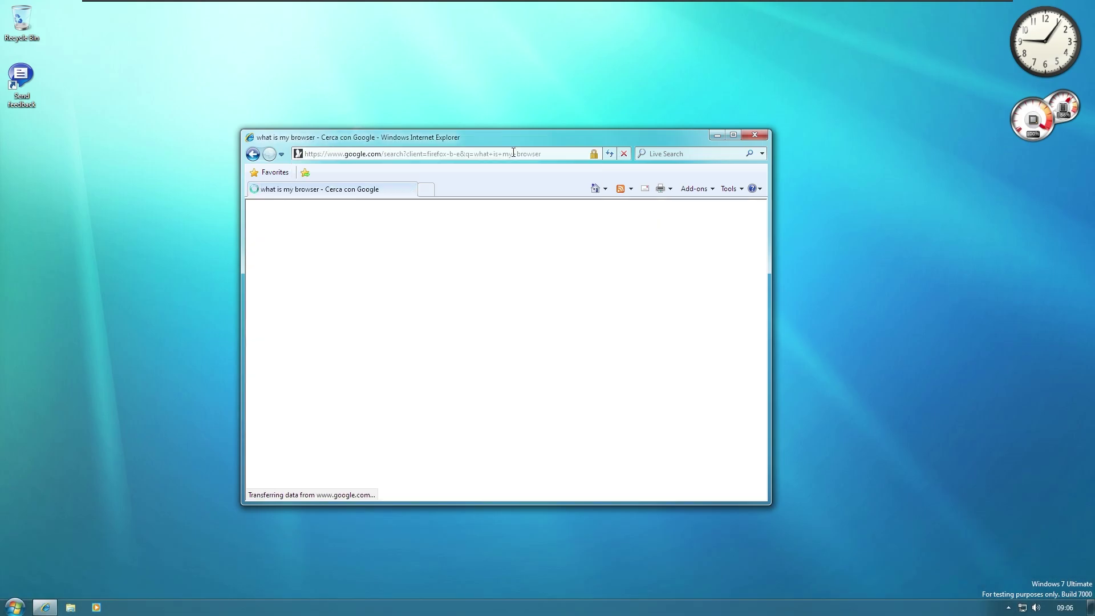
pyautogui.scroll(-5, 567, 427)
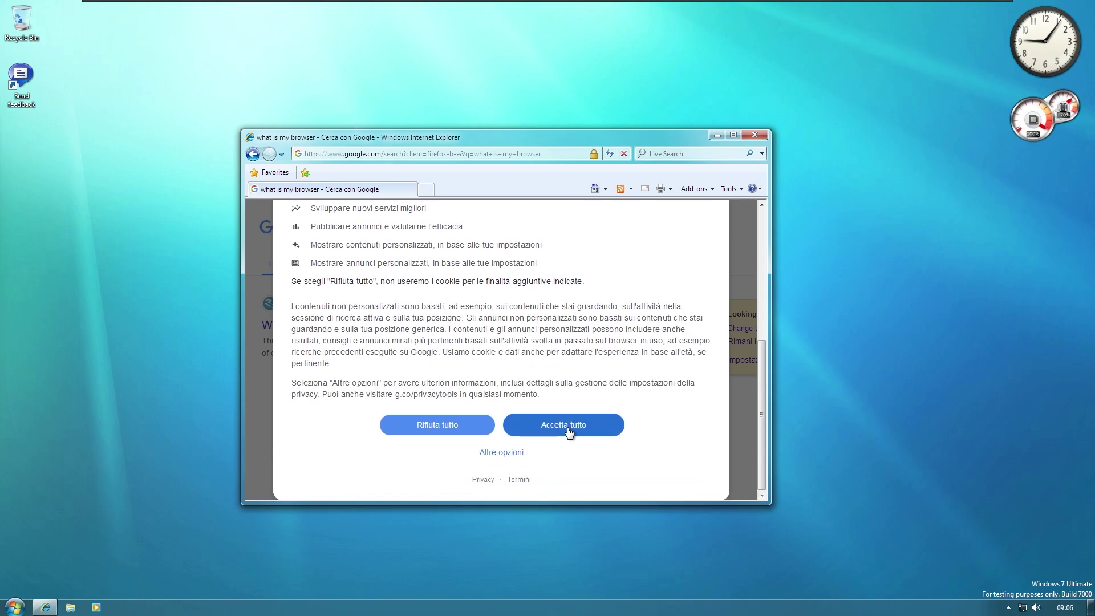
pyautogui.click(567, 425)
pyautogui.click(332, 326)
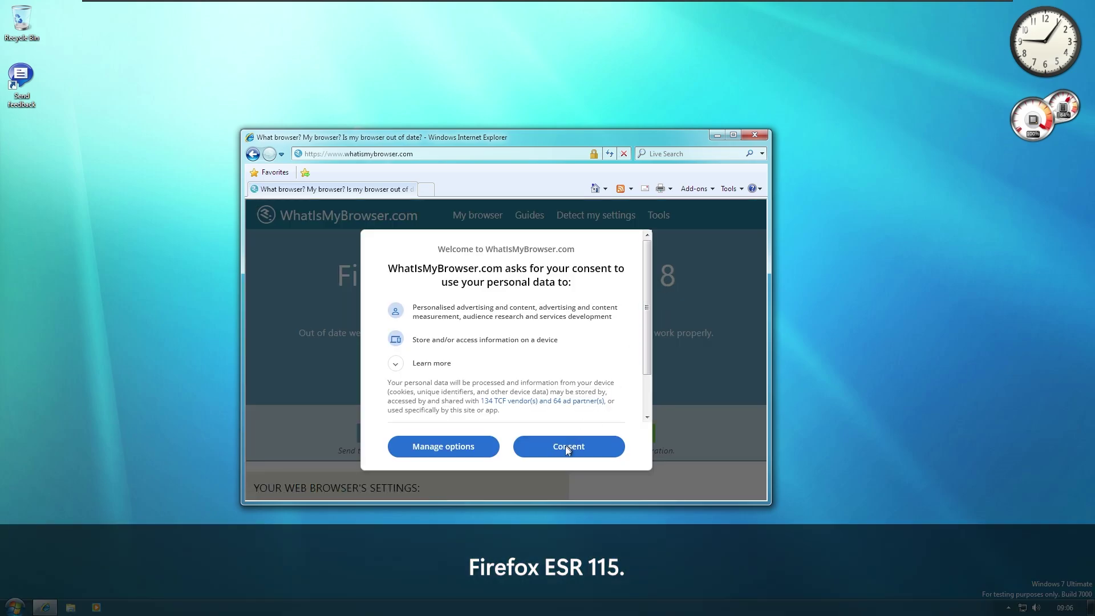
pyautogui.click(564, 448)
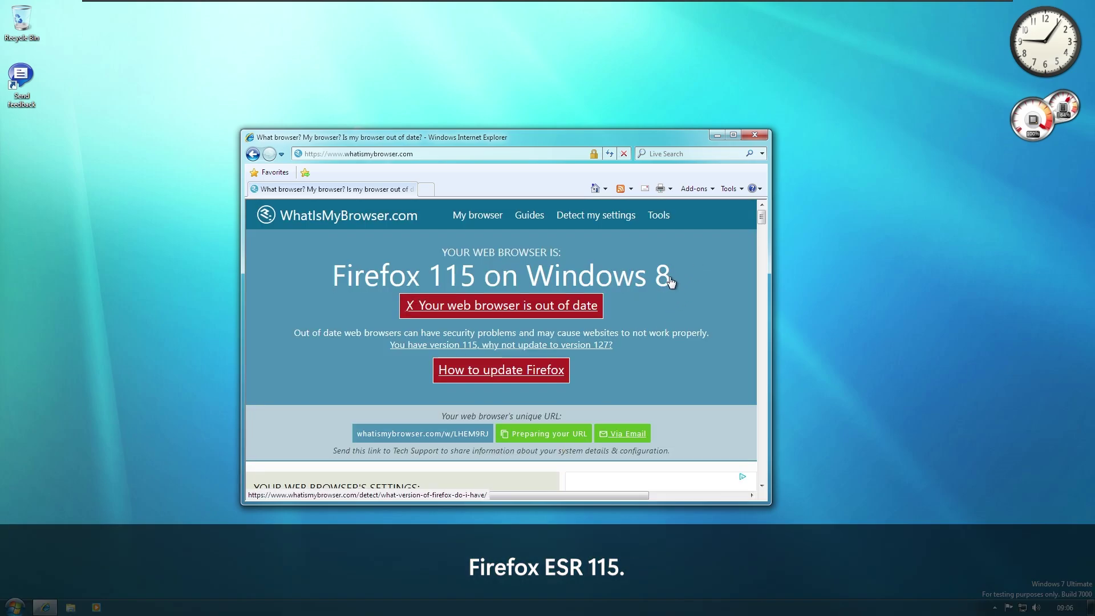
# Step: Highlight and deselect the detected browser heading, and maximize and restore the browser window to inspect the page
pyautogui.moveTo(671, 282); pyautogui.dragTo(252, 271)
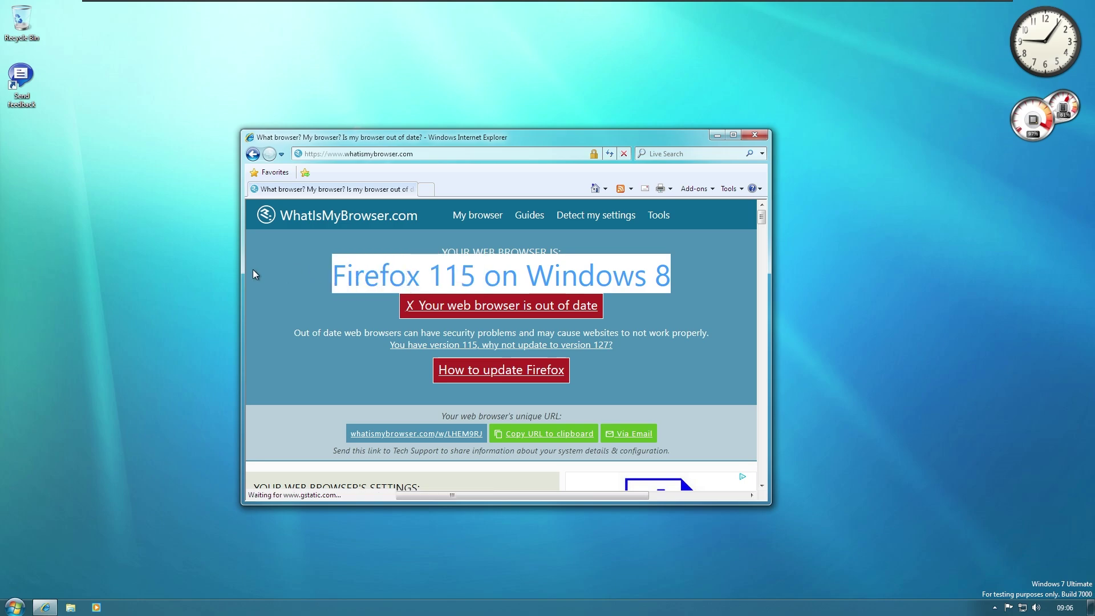
pyautogui.click(299, 276)
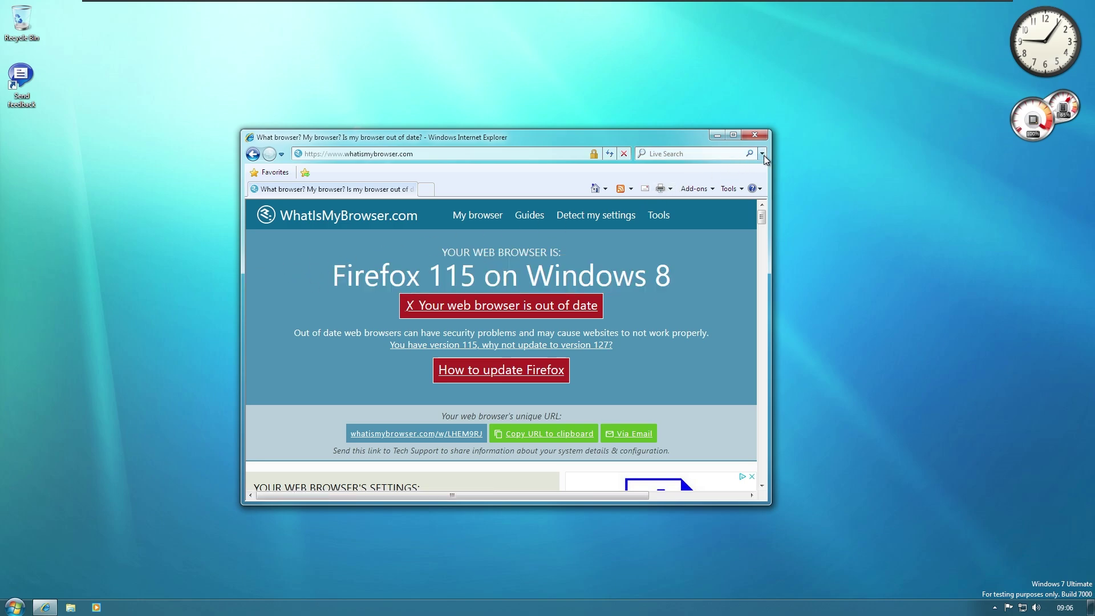
pyautogui.doubleClick(635, 140)
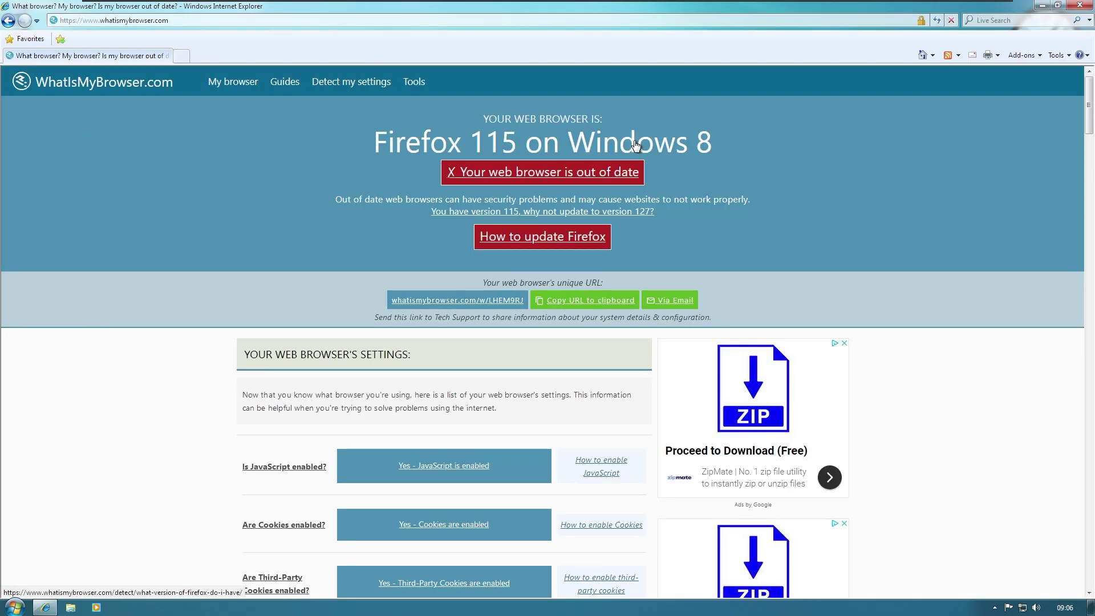
pyautogui.press('super+Down')
# Step: Search the web for "XPower7125" and view its YouTube channel page, accepting all of YouTube's cookies
pyautogui.hotkey('alt', 'd')
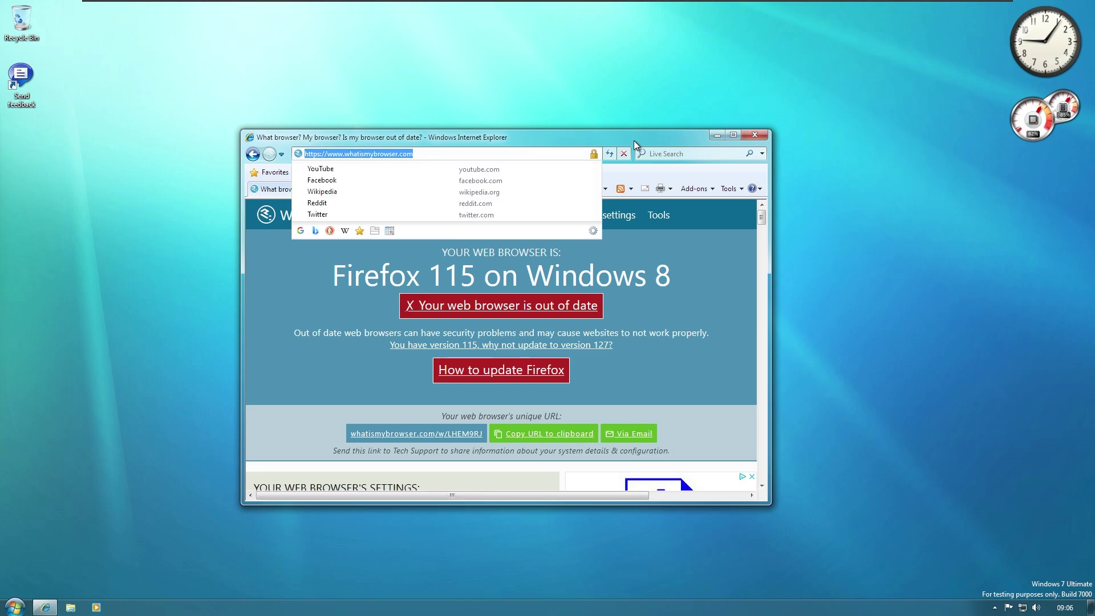
pyautogui.write('XPower7125')
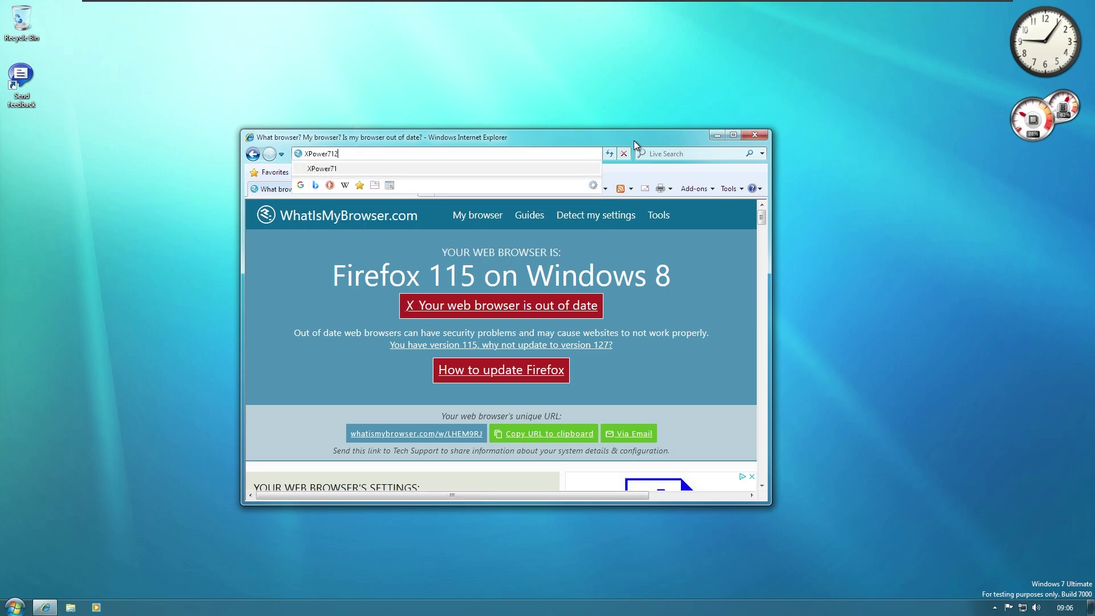
pyautogui.press('Return')
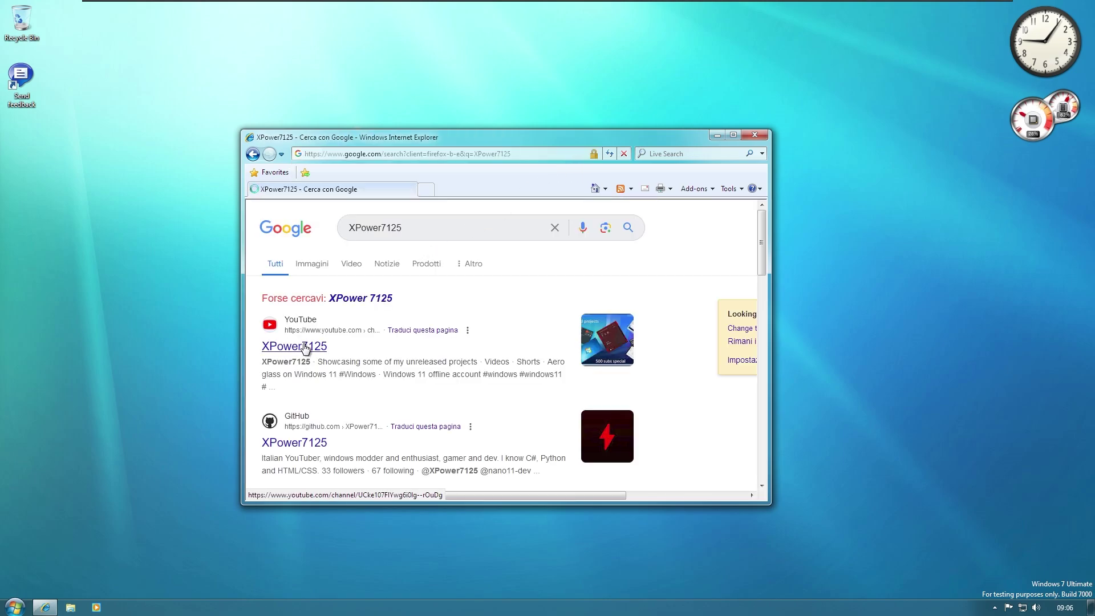
pyautogui.click(305, 346)
pyautogui.scroll(-5, 619, 419)
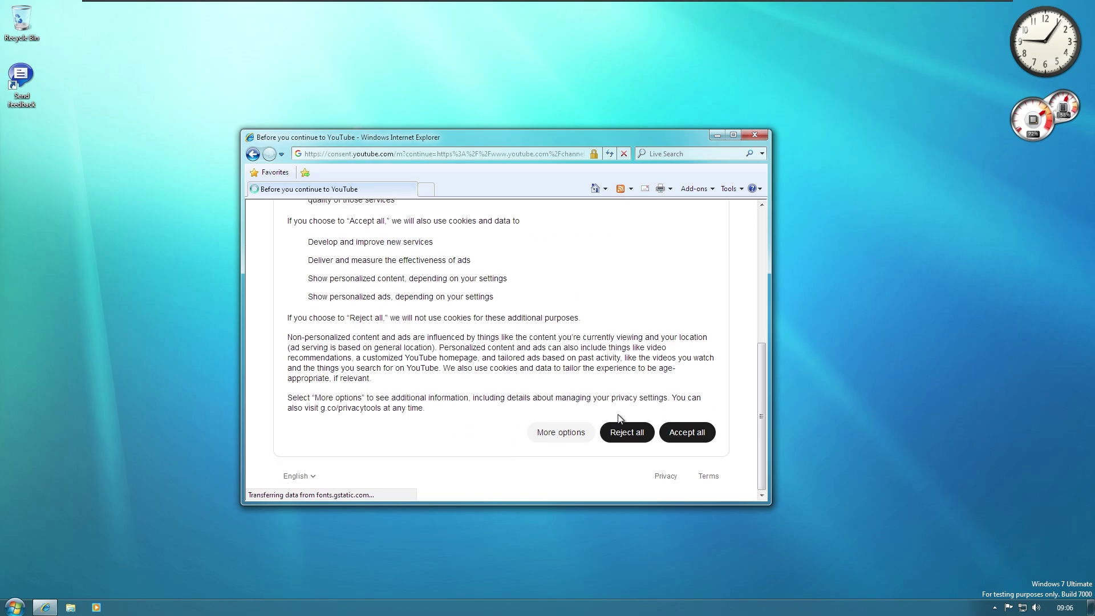
pyautogui.click(686, 436)
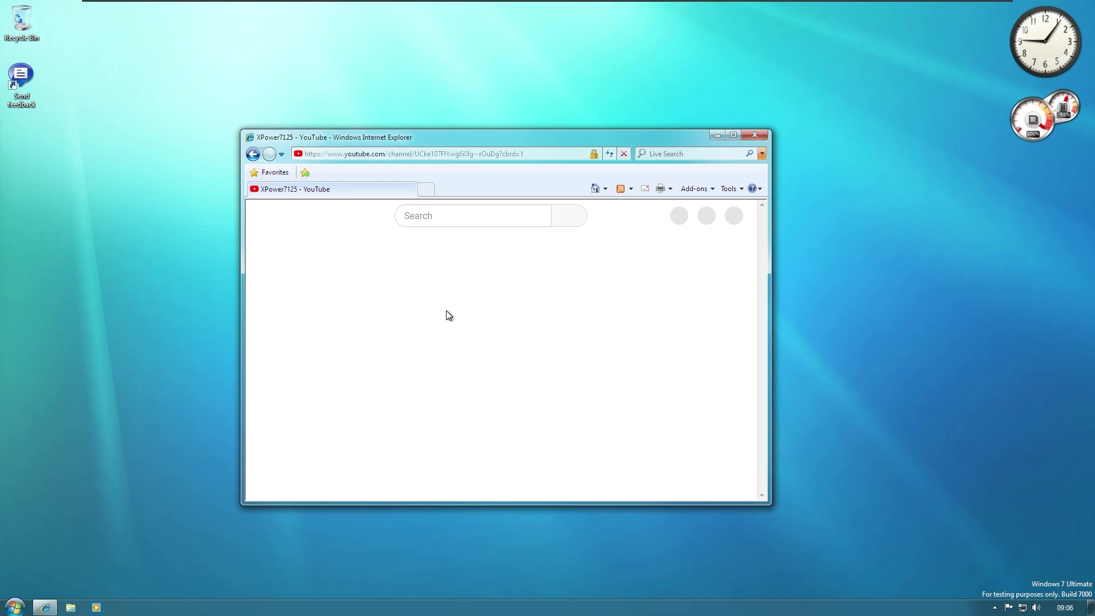
pyautogui.scroll(-2, 473, 260)
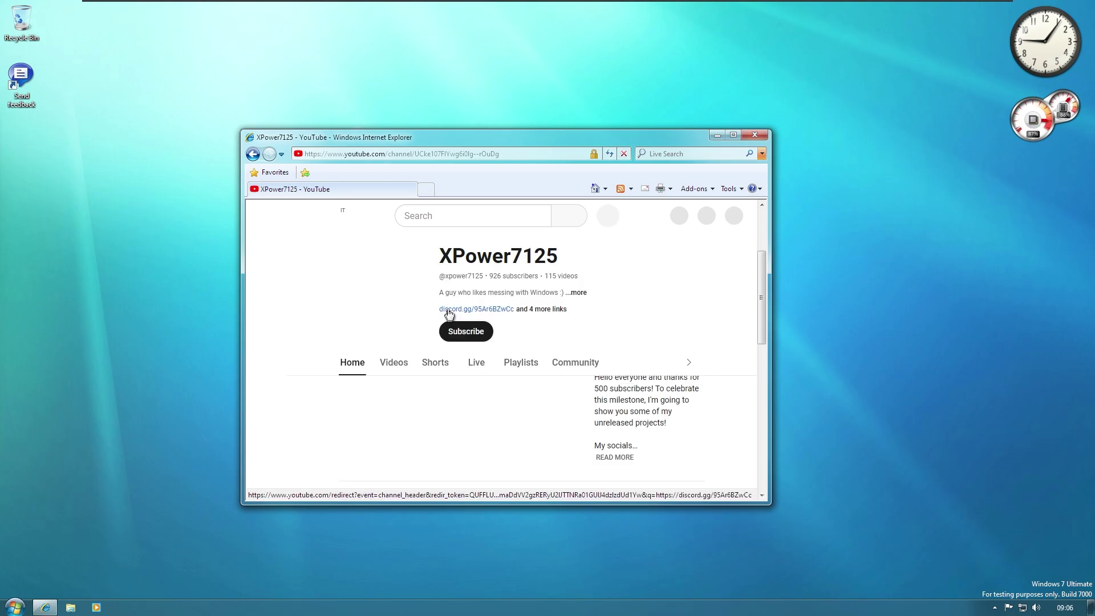
pyautogui.scroll(2, 474, 260)
# Step: Load betawiki.net in the browser
pyautogui.click(447, 154)
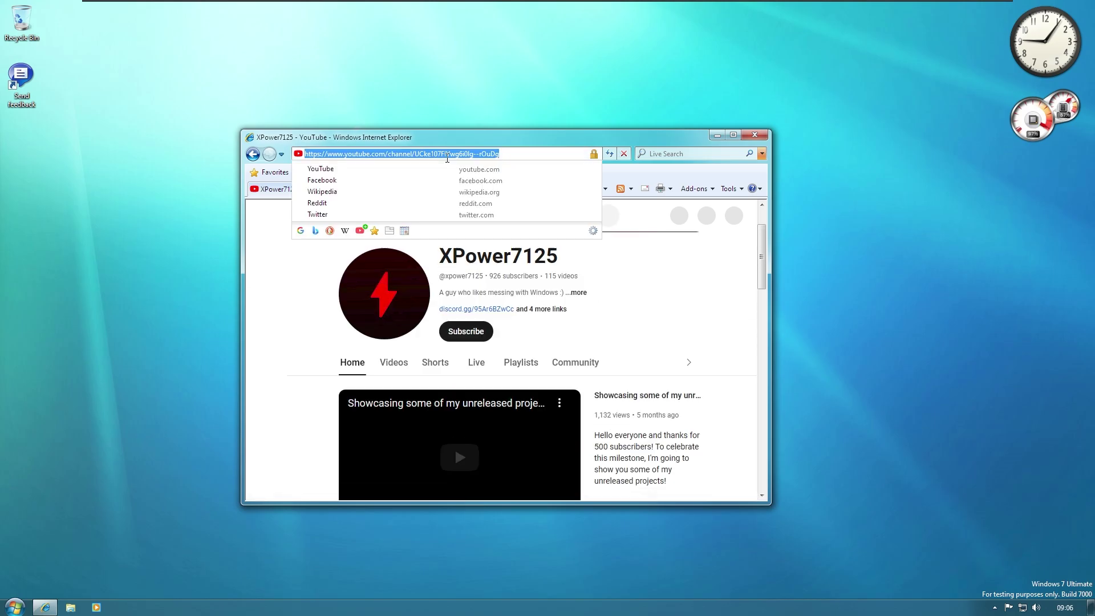
pyautogui.write('betawiki.net')
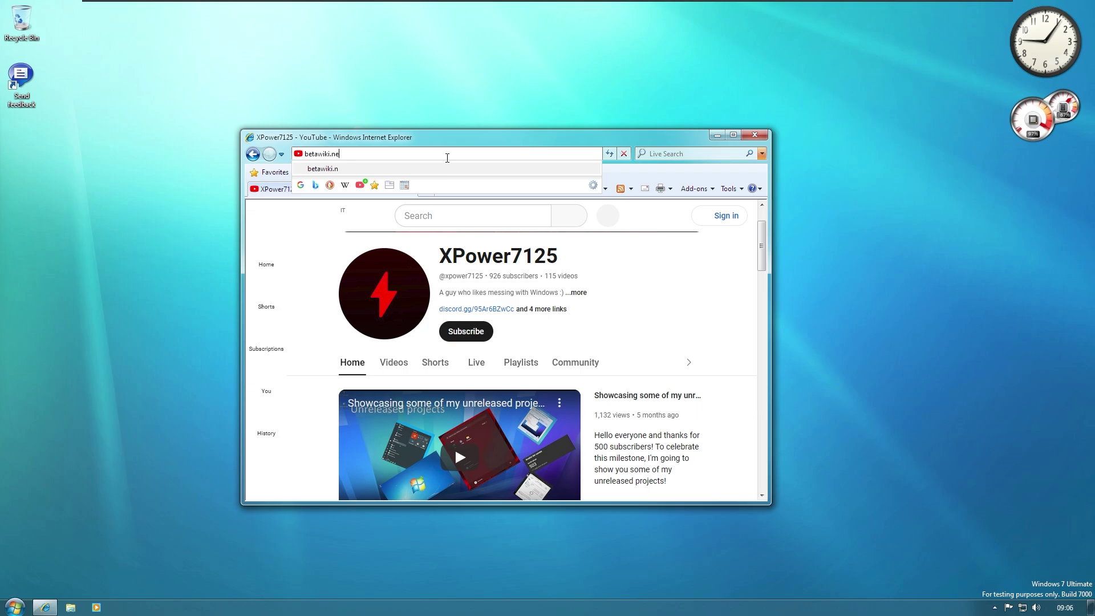
pyautogui.press('Return')
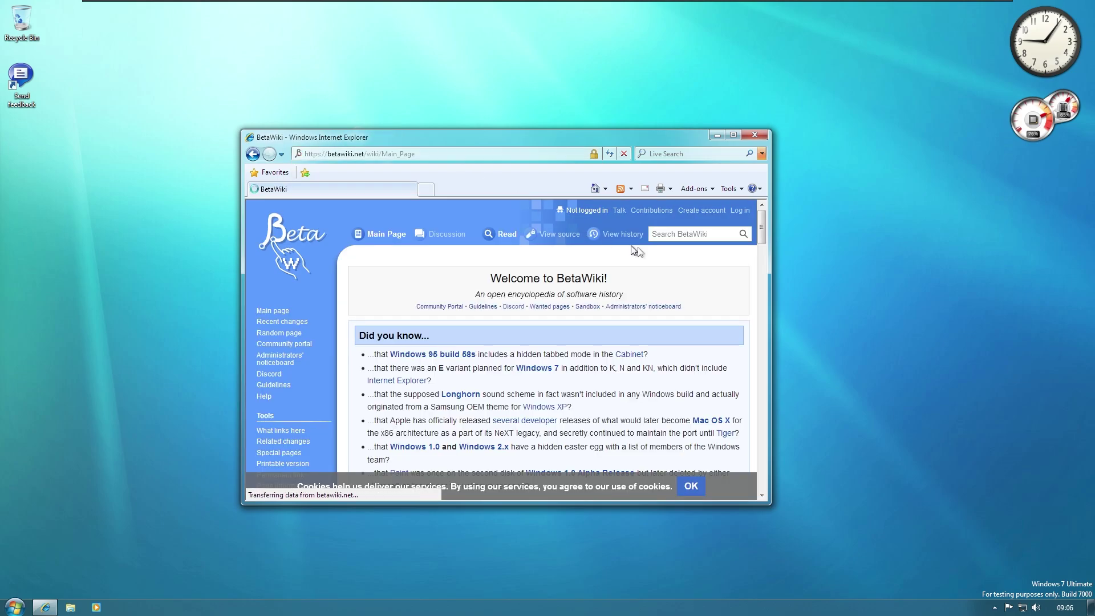
# Step: Search BetaWiki for "windows 7 build 7000", look through the article and its gallery, and close the browser
pyautogui.click(710, 235)
pyautogui.write('we')
pyautogui.press('BackSpace')
pyautogui.write('indows 7 build')
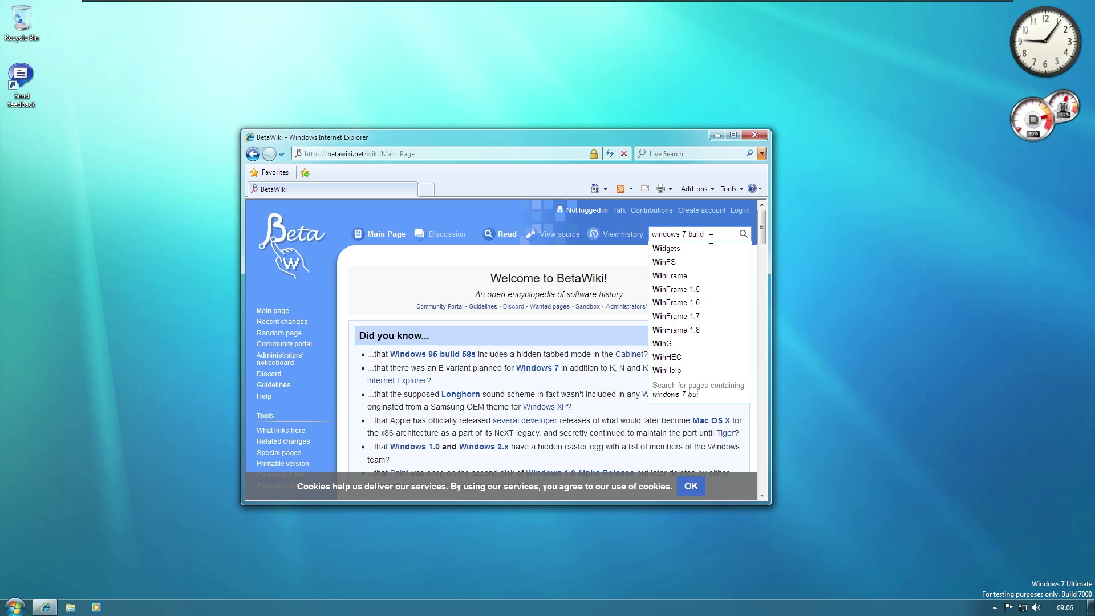
pyautogui.write(' 7000')
pyautogui.press('Return')
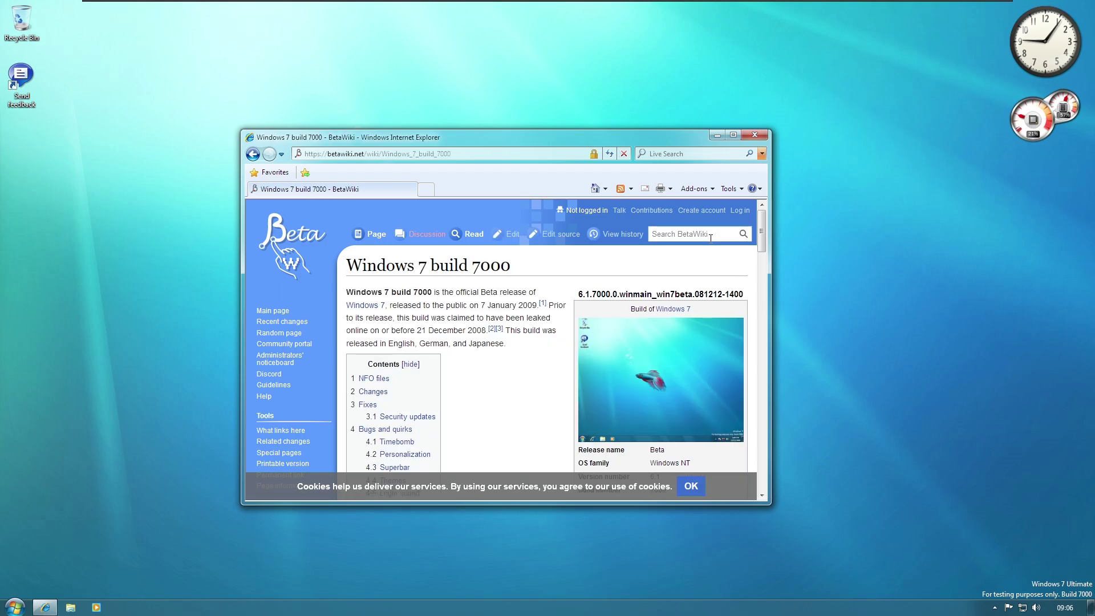
pyautogui.scroll(-20, 570, 377)
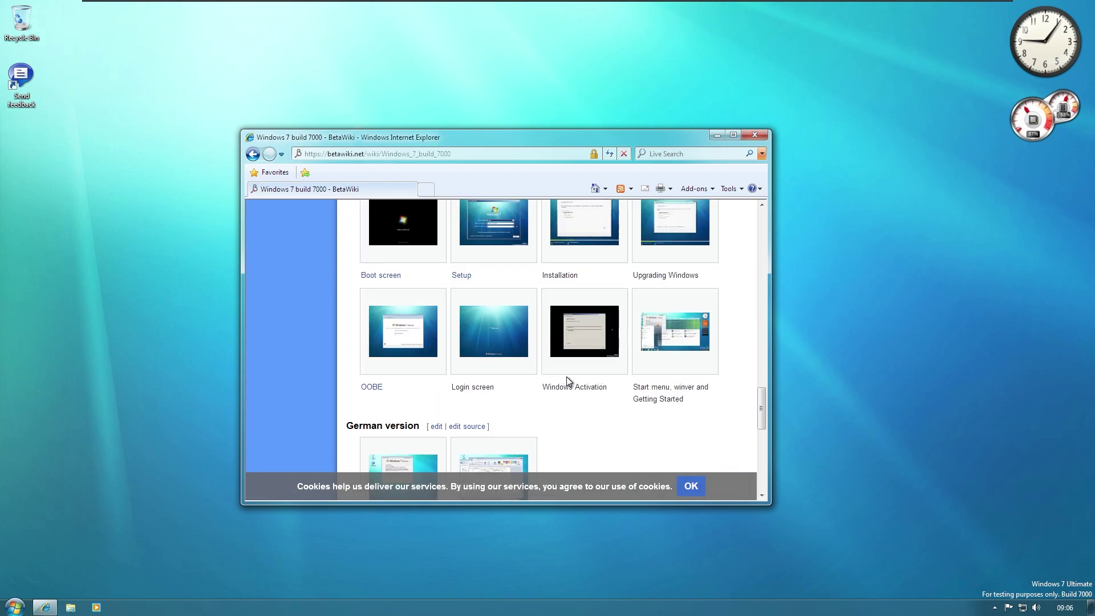
pyautogui.scroll(10, 569, 381)
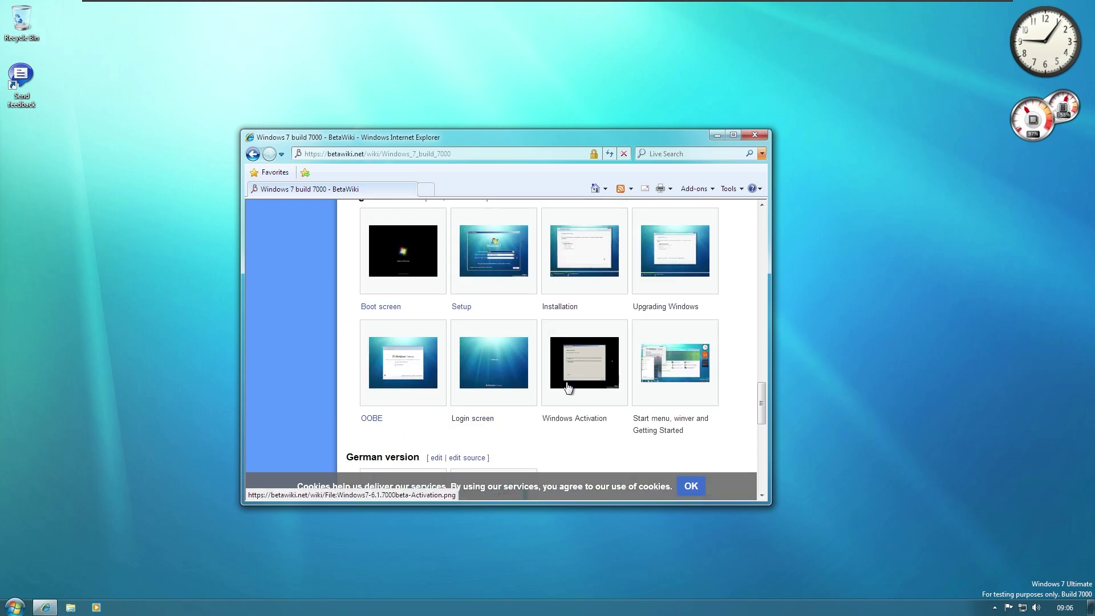
pyautogui.hotkey('alt', 'F4')
# Step: View the Getting Started welcome center and close it, and show and dismiss the hidden notification icons
pyautogui.press('super')
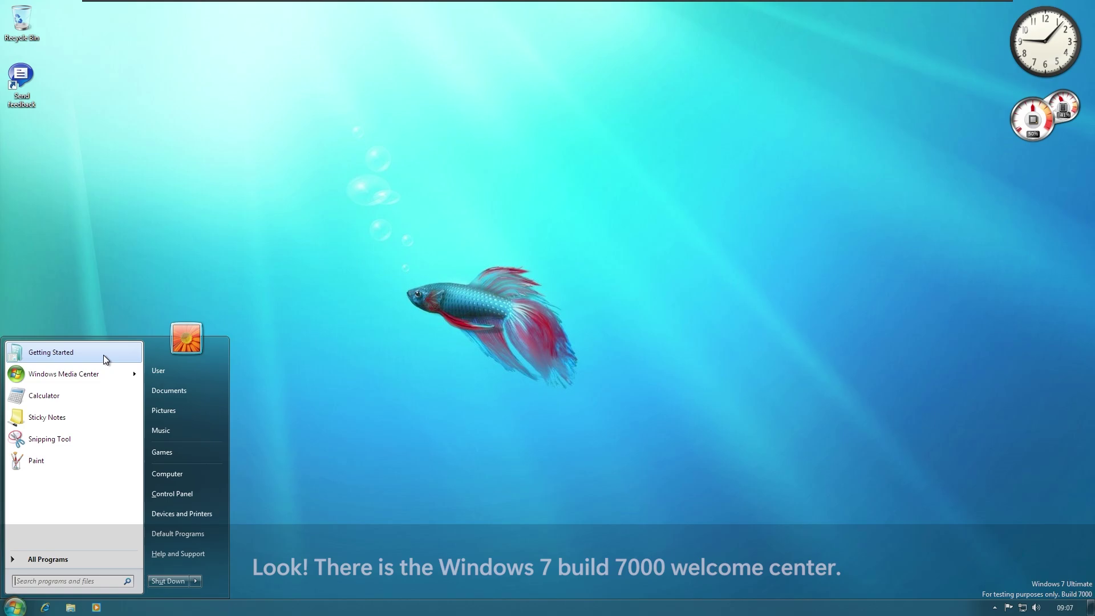
pyautogui.click(105, 357)
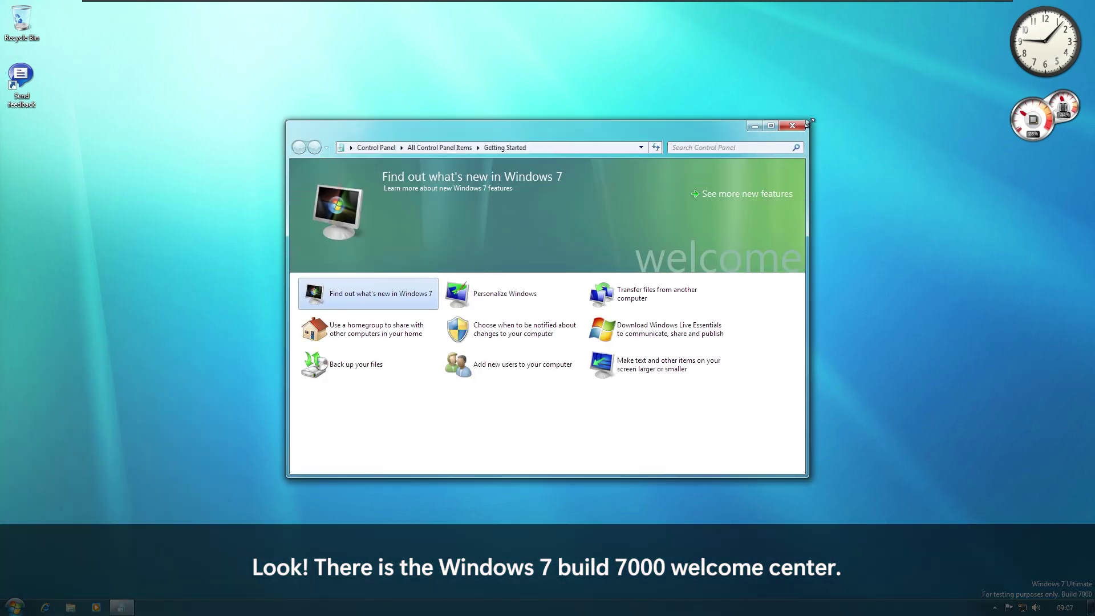
pyautogui.click(792, 126)
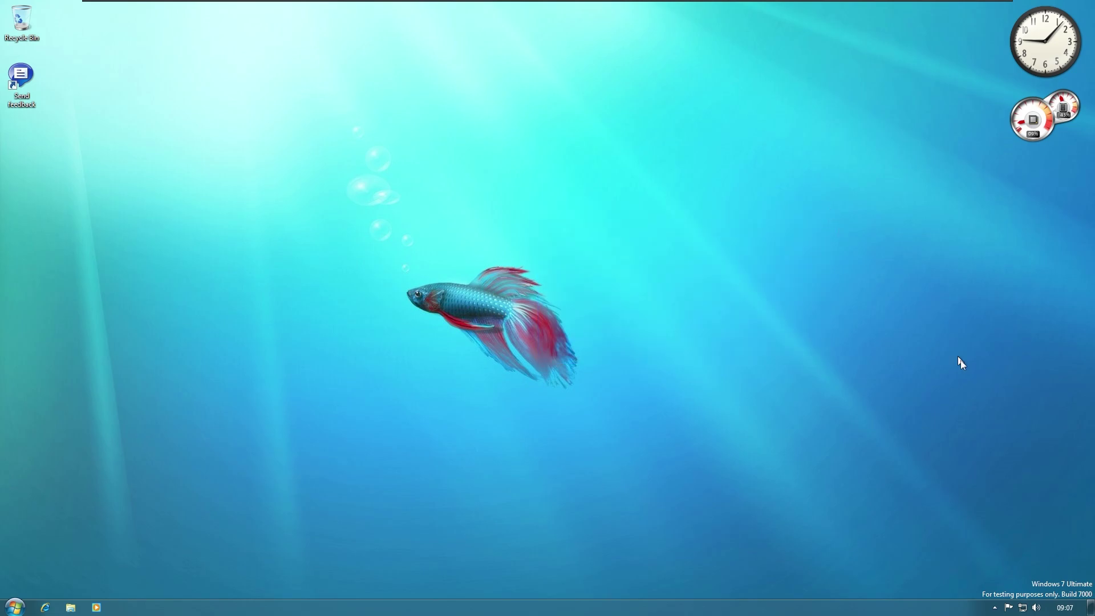
pyautogui.click(995, 608)
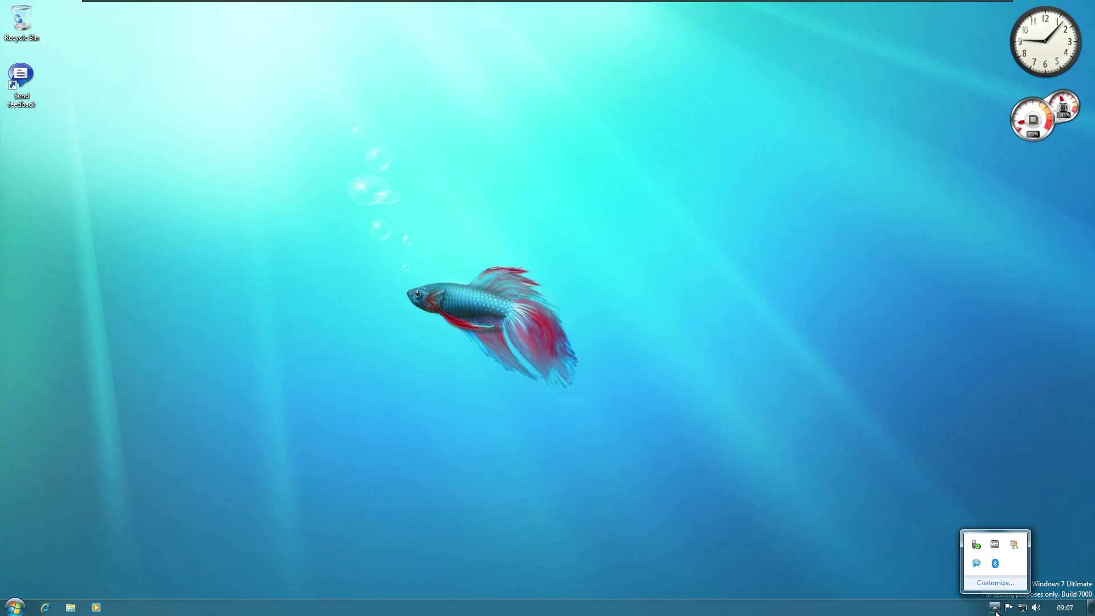
pyautogui.click(1088, 576)
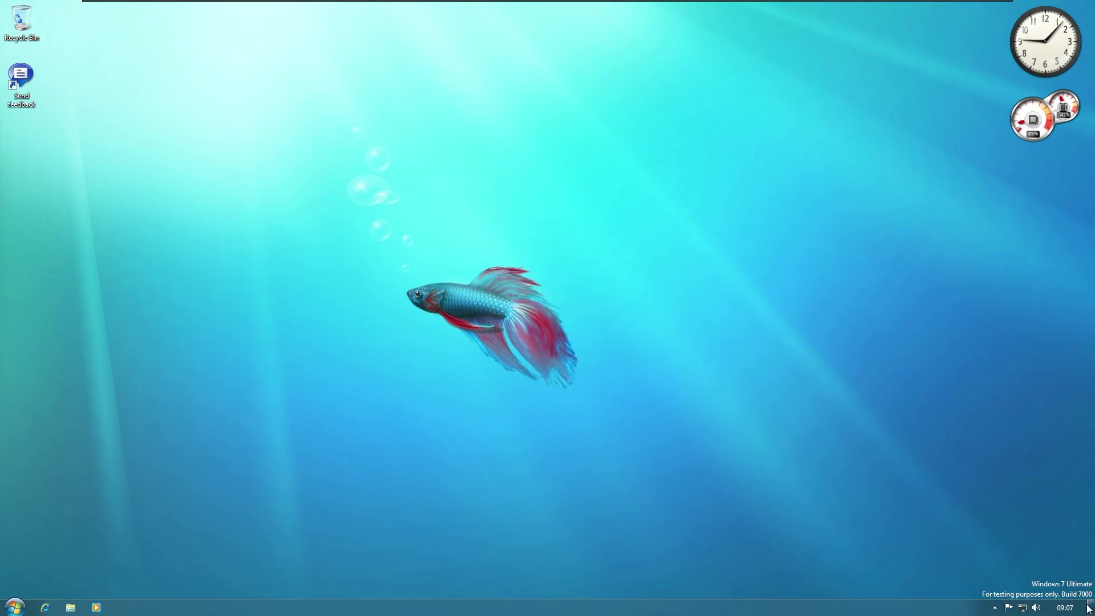
# Step: View File Explorer's Computer windows, clear them from the desktop, and open and dismiss the desktop's context menu
pyautogui.press('super+e')
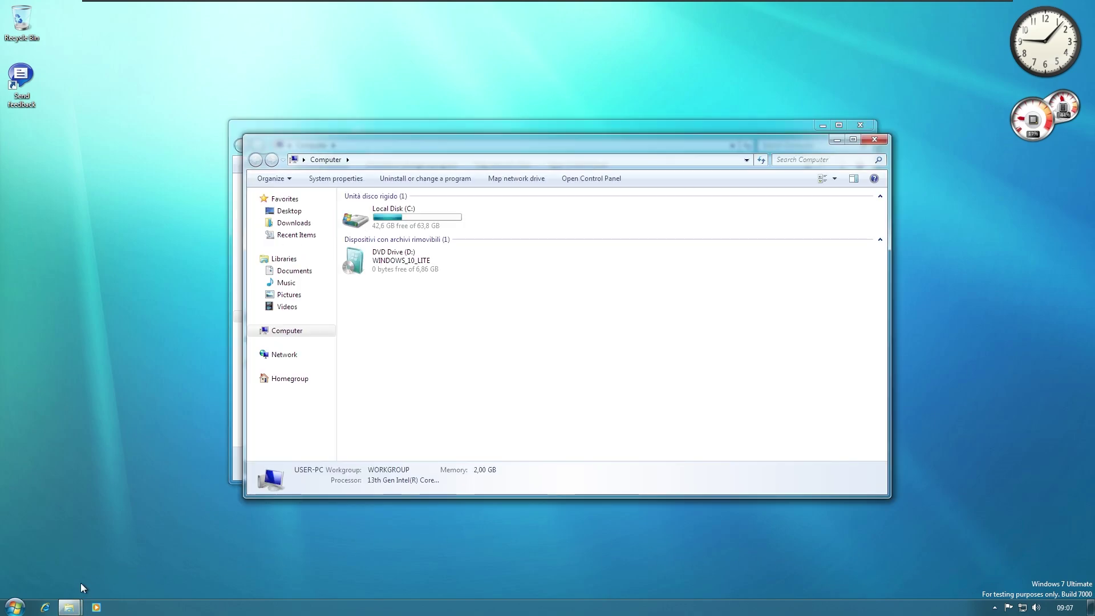
pyautogui.moveTo(70, 609)
pyautogui.press('super+space')
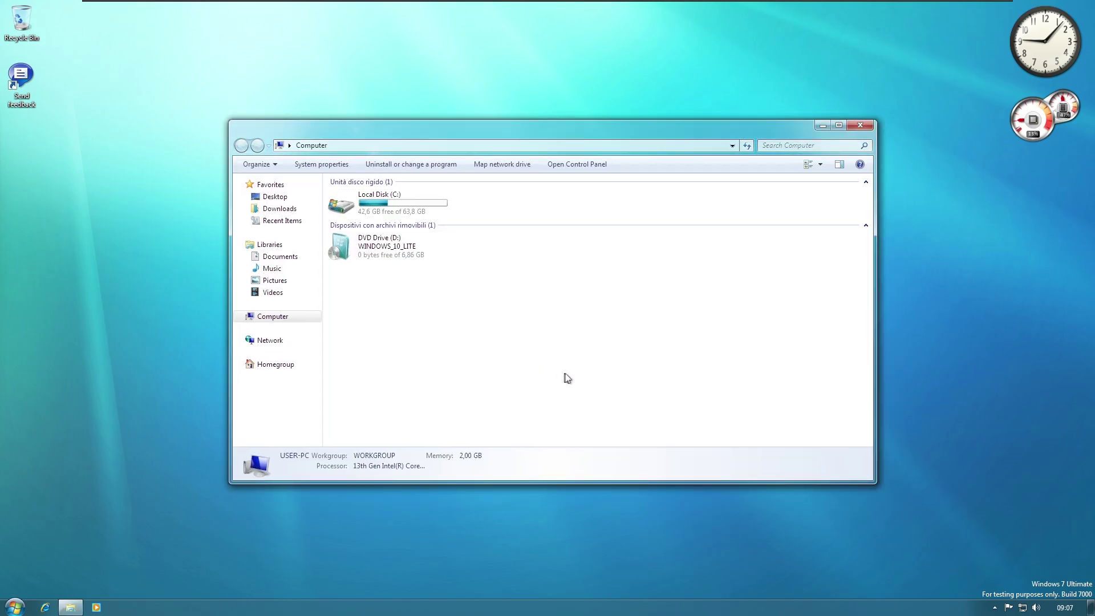
pyautogui.press('super+d')
pyautogui.rightClick(511, 253)
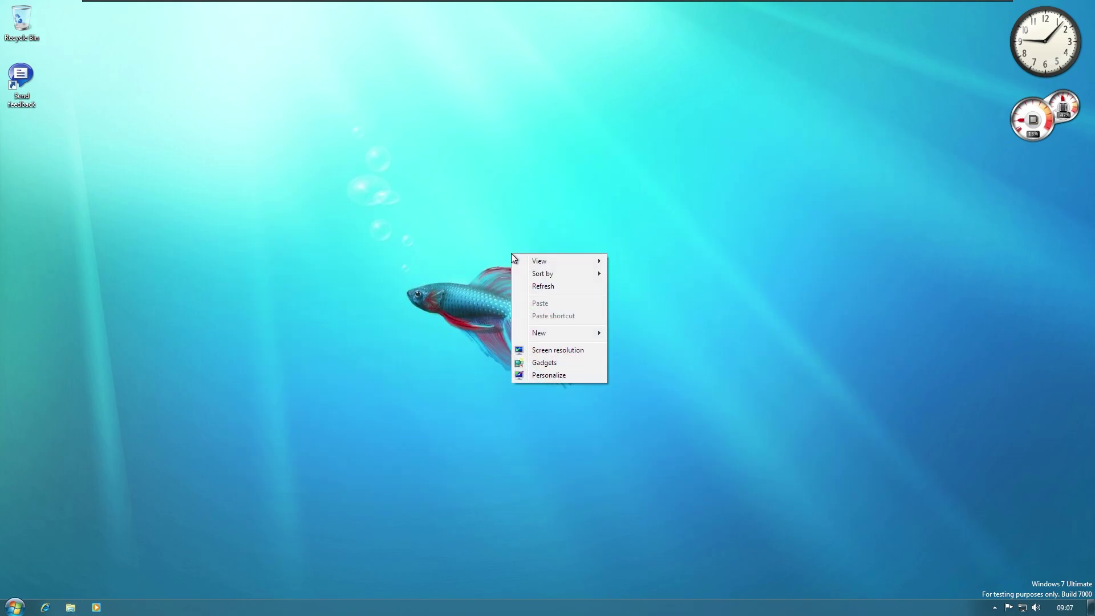
pyautogui.press('Escape')
# Step: Open a File Explorer window on Computer, shift it slightly, and open four more cascaded Computer windows
pyautogui.press('super+e')
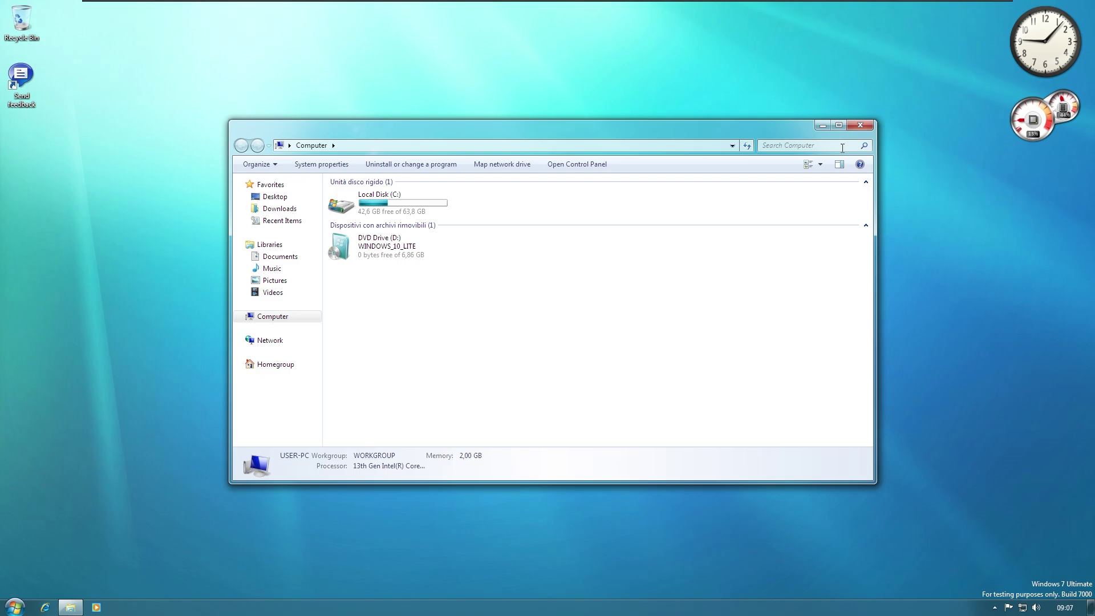
pyautogui.moveTo(694, 129)
pyautogui.mouseDown()
pyautogui.moveTo(1091, 185)
pyautogui.moveTo(785, 233)
pyautogui.moveTo(2, 238)
pyautogui.moveTo(319, 194)
pyautogui.moveTo(615, 7)
pyautogui.moveTo(619, 106)
pyautogui.moveTo(1094, 111)
pyautogui.moveTo(1094, 198)
pyautogui.moveTo(1043, 150)
pyautogui.moveTo(1094, 203)
pyautogui.moveTo(3, 223)
pyautogui.moveTo(516, 149)
pyautogui.moveTo(751, 130)
pyautogui.moveTo(815, 260)
pyautogui.moveTo(805, 104)
pyautogui.moveTo(679, 148)
pyautogui.moveTo(689, 141)
pyautogui.mouseUp()
pyautogui.hotkey('ctrl', 'n')
pyautogui.hotkey('ctrl', 'n')
pyautogui.hotkey('ctrl', 'n')
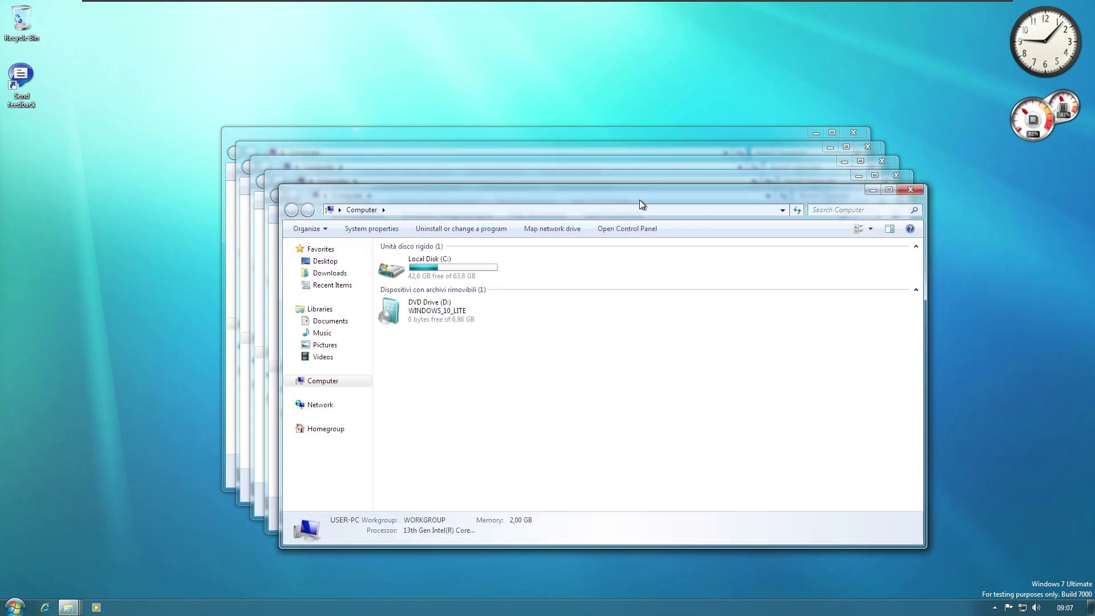
# Step: Clear the cascaded Computer windows from the desktop and sweep a selection rectangle across the empty desktop
pyautogui.moveTo(640, 201); pyautogui.dragTo(611, 172)
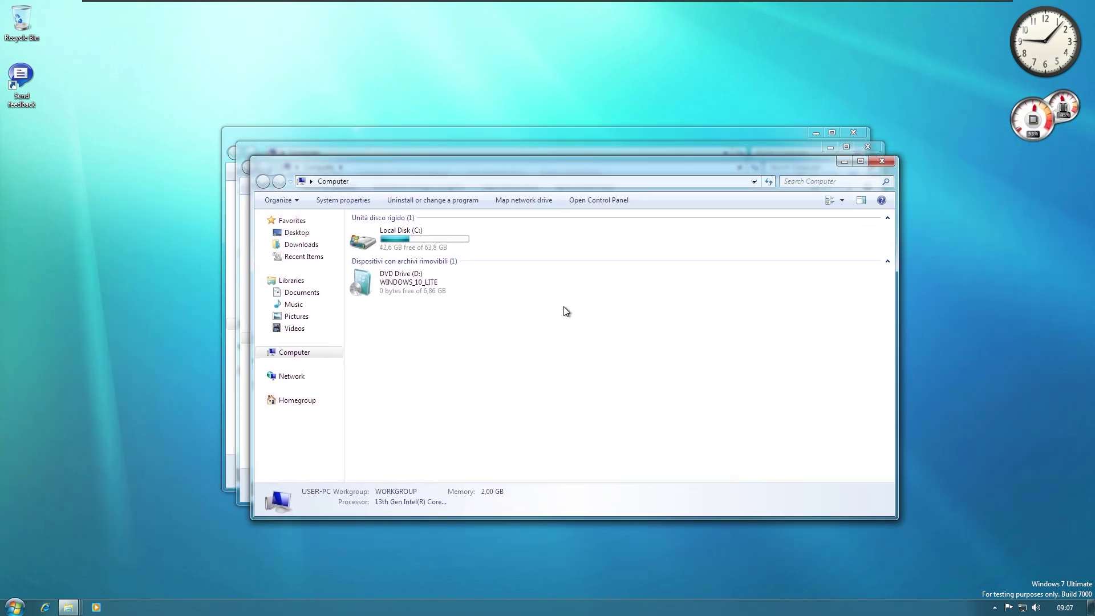
pyautogui.press('super+d')
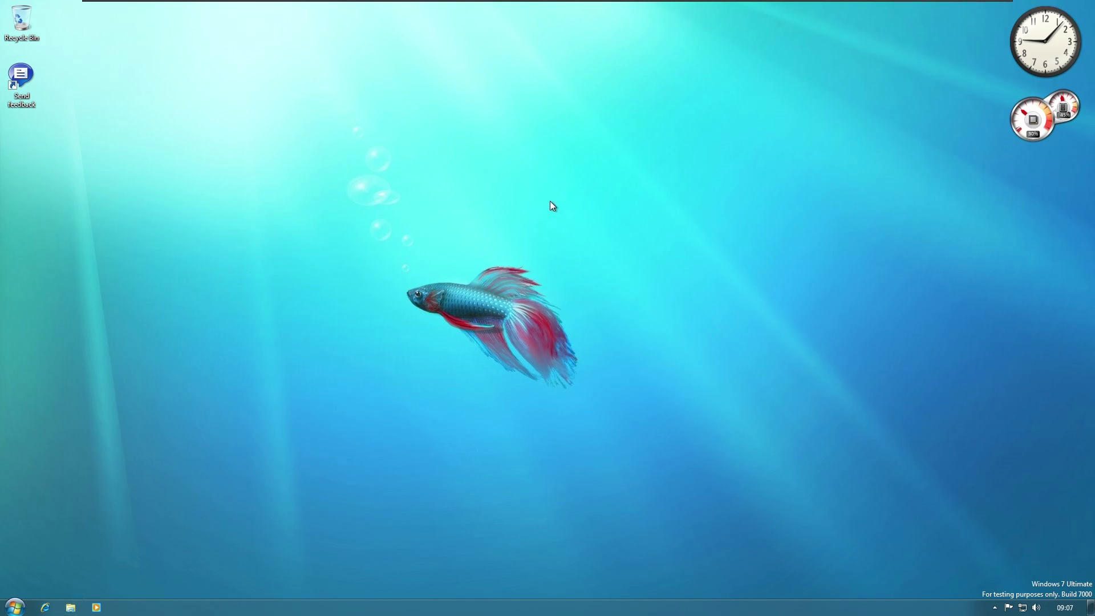
pyautogui.moveTo(297, 479); pyautogui.dragTo(689, 335)
# Step: Open the Windows Update page in Settings and pause updates for 7 days
pyautogui.press('super+i')
pyautogui.scroll(-5, 198, 354)
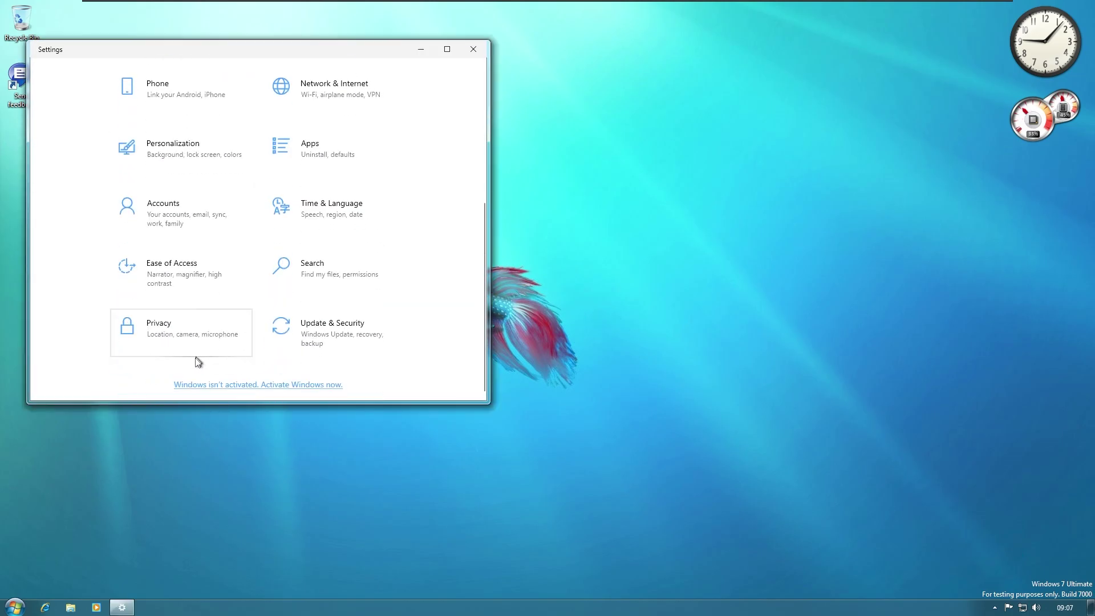
pyautogui.click(320, 344)
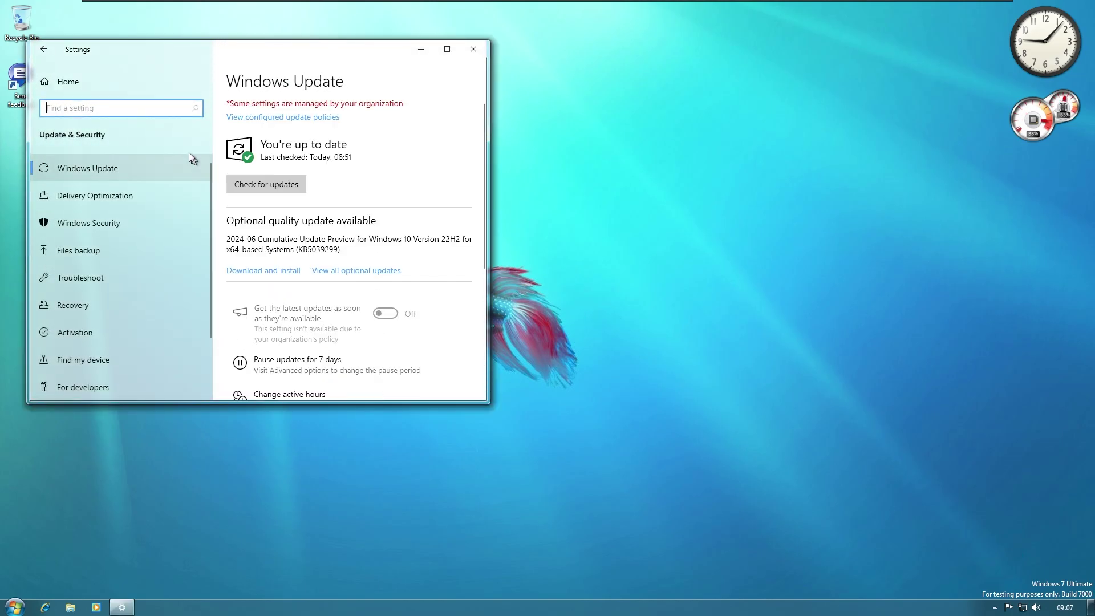
pyautogui.click(343, 364)
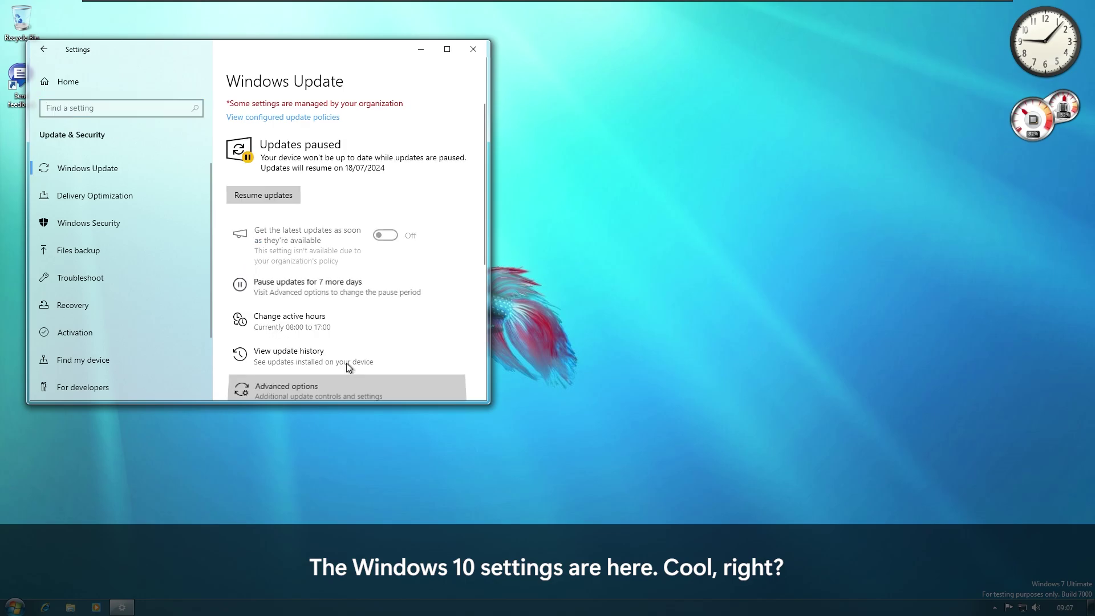
# Step: View the Windows Update advanced options, return, and extend the update pause until 08/08/2024
pyautogui.click(347, 363)
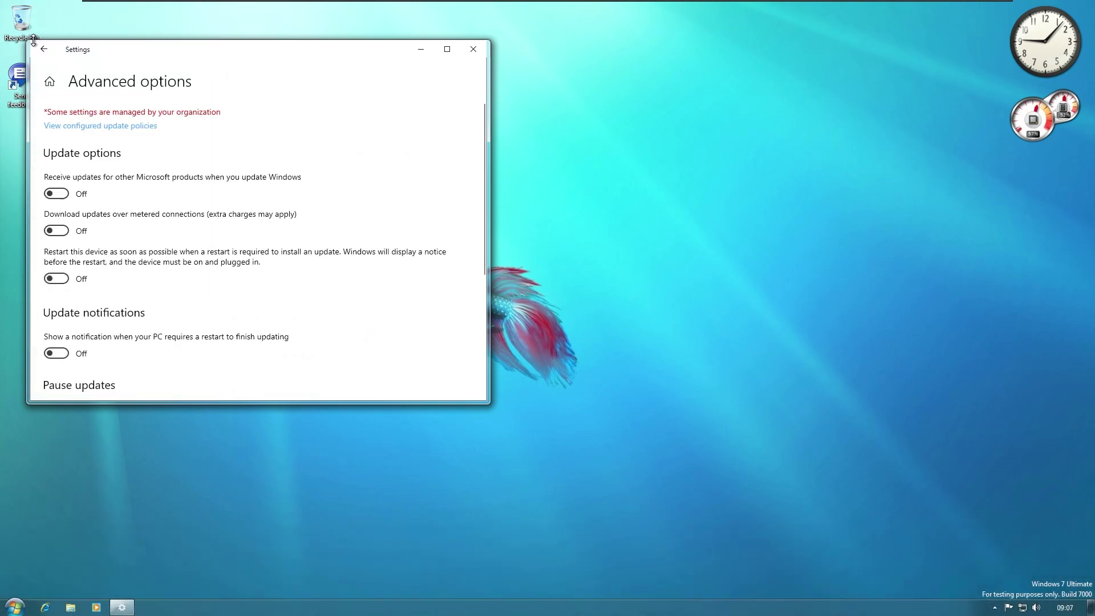
pyautogui.click(43, 51)
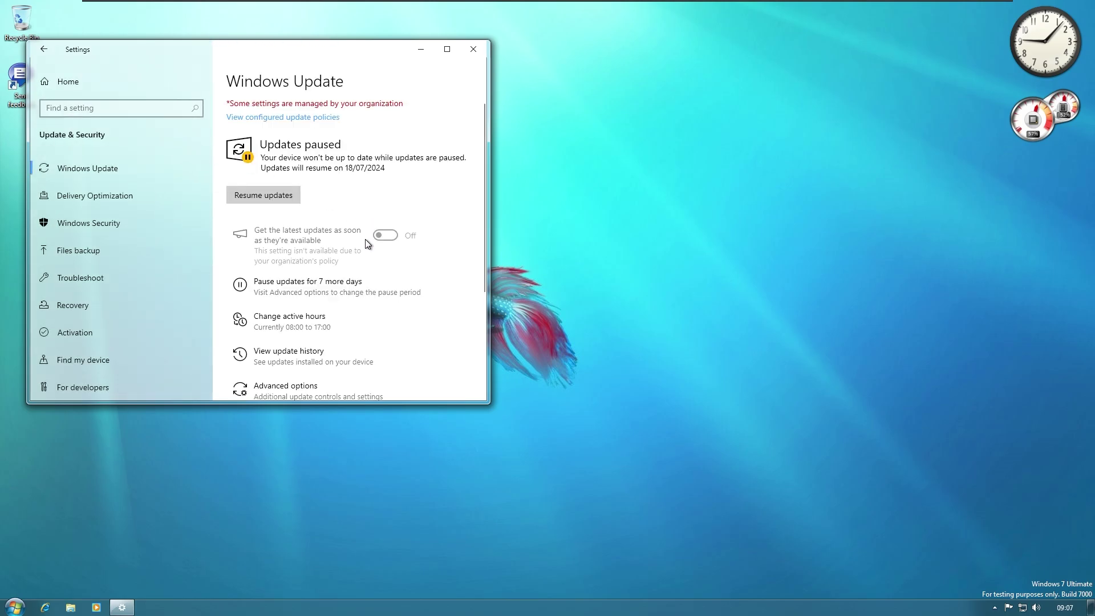
pyautogui.click(331, 277)
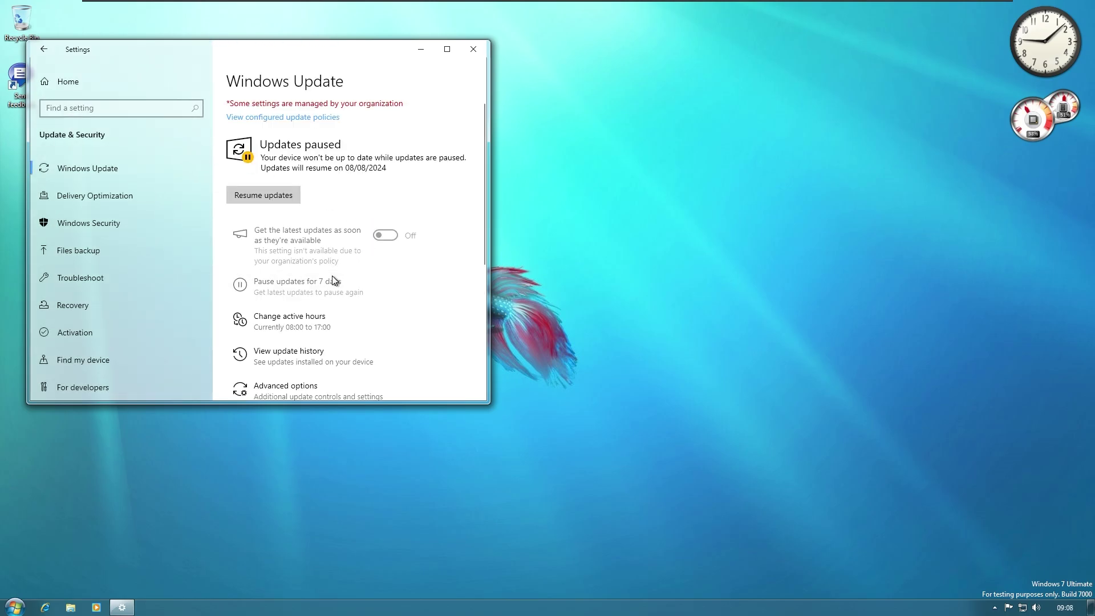
# Step: Look through the Colors page of the Personalization settings and close Settings
pyautogui.click(104, 82)
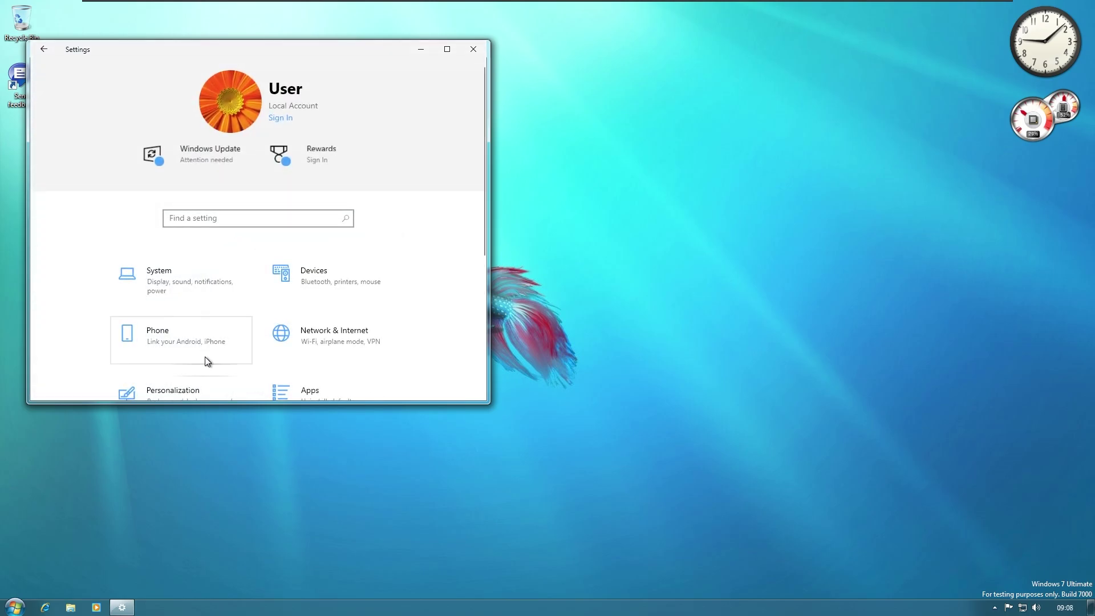
pyautogui.scroll(-2, 237, 322)
pyautogui.click(184, 275)
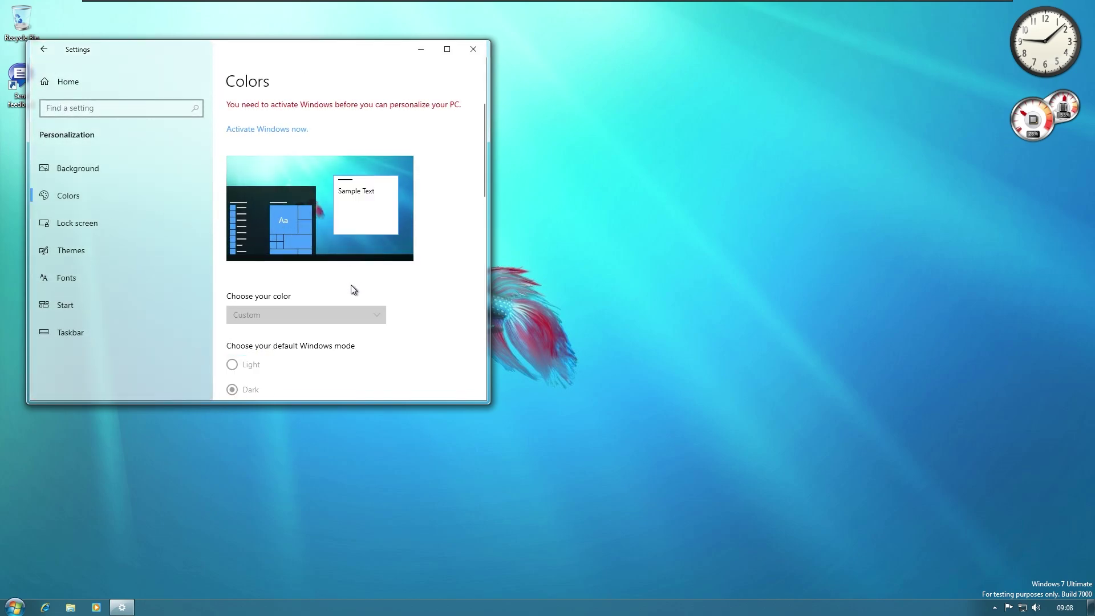
pyautogui.scroll(-1, 349, 287)
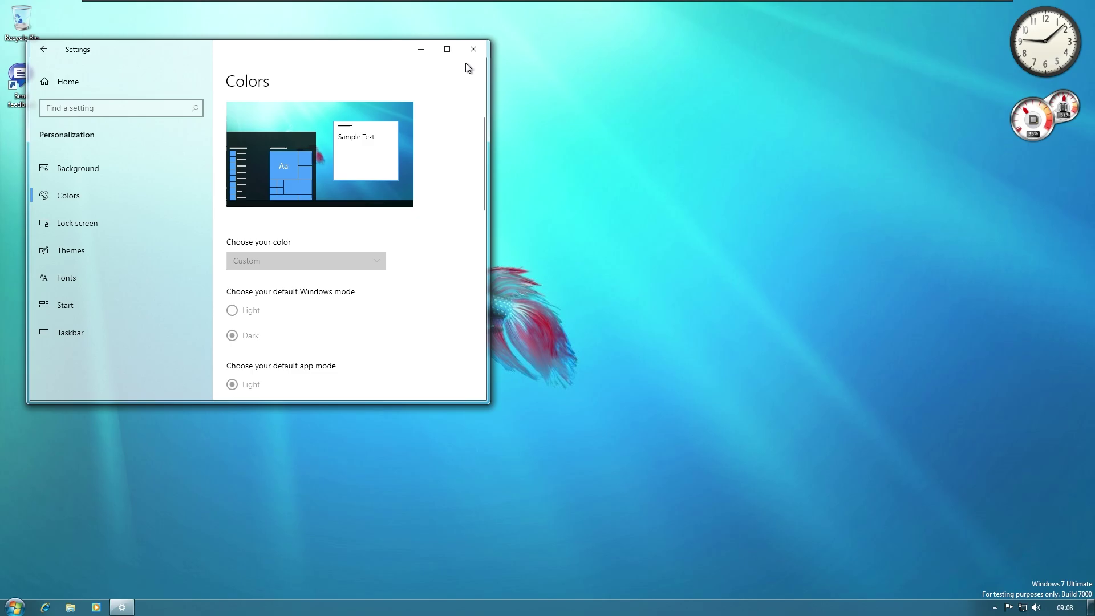
pyautogui.click(483, 52)
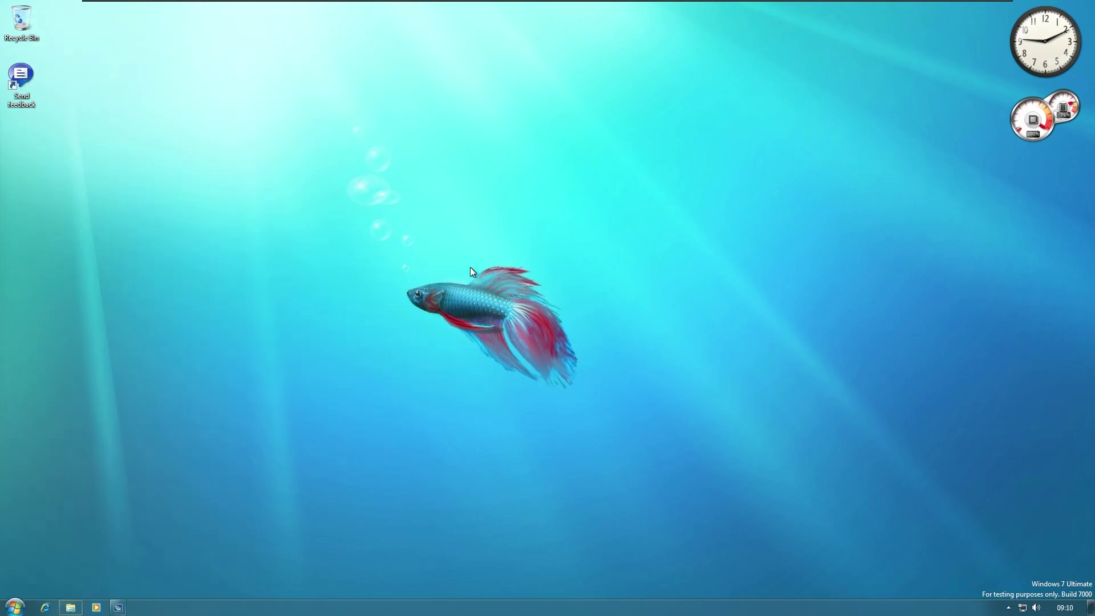
# Step: Reopen Settings and go to the Personalization category
pyautogui.press('super+i')
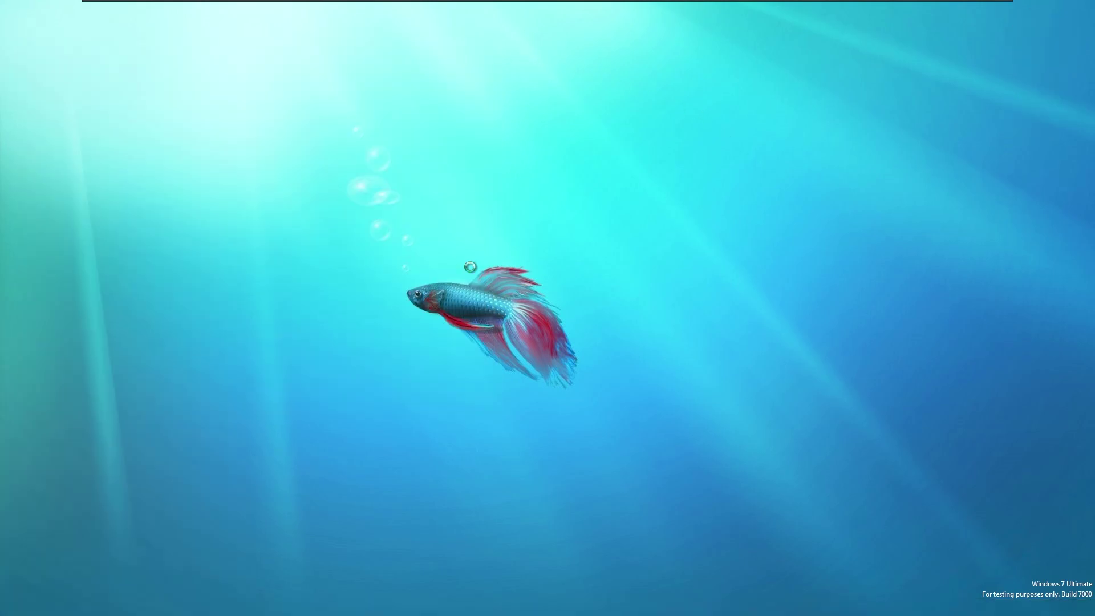
pyautogui.scroll(-3, 408, 288)
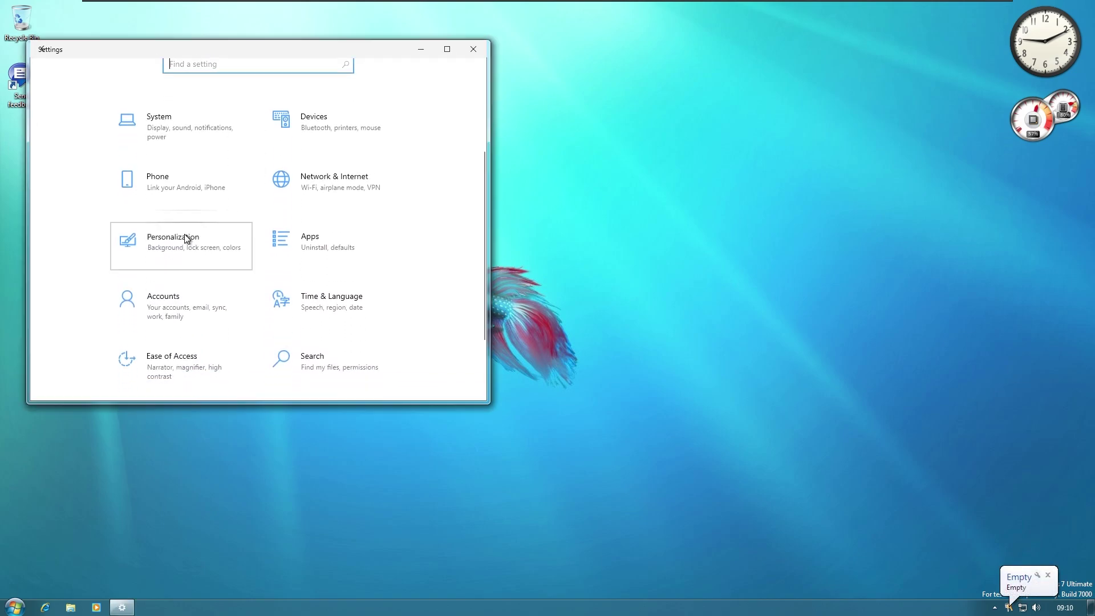
pyautogui.click(186, 239)
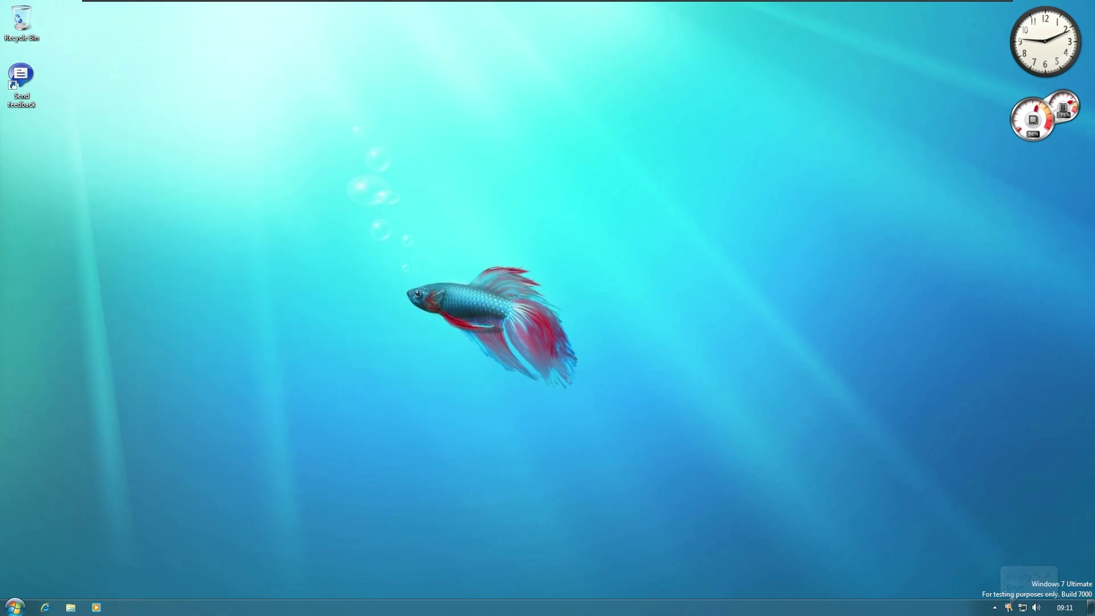
# Step: Show and dismiss the Start menu, and sweep selection rectangles across the empty desktop
pyautogui.press('super')
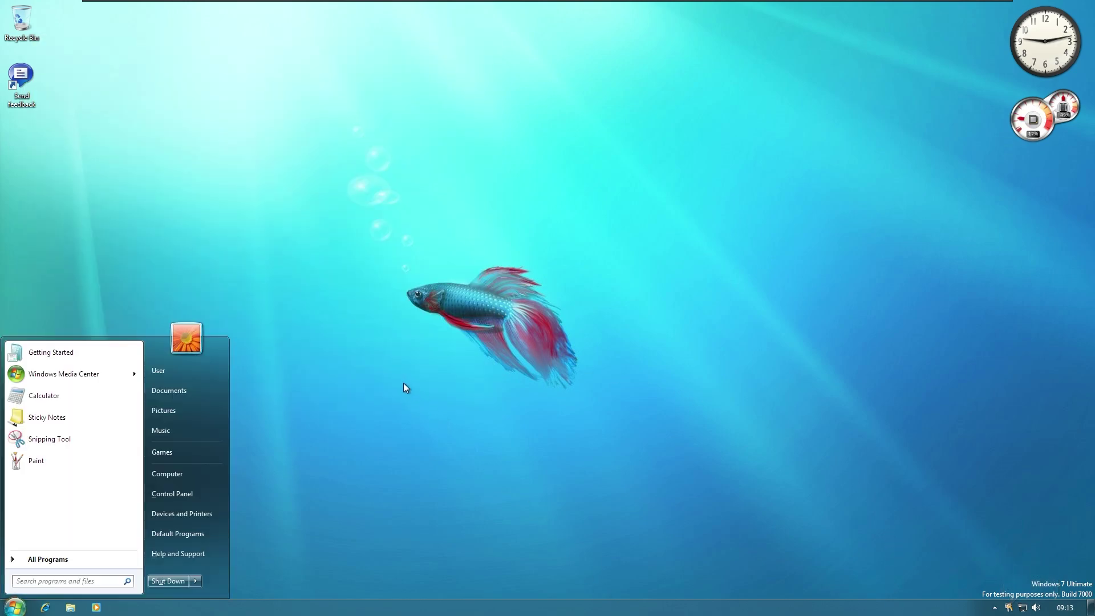
pyautogui.click(403, 388)
pyautogui.moveTo(363, 401); pyautogui.dragTo(623, 249)
pyautogui.moveTo(351, 477); pyautogui.dragTo(399, 438)
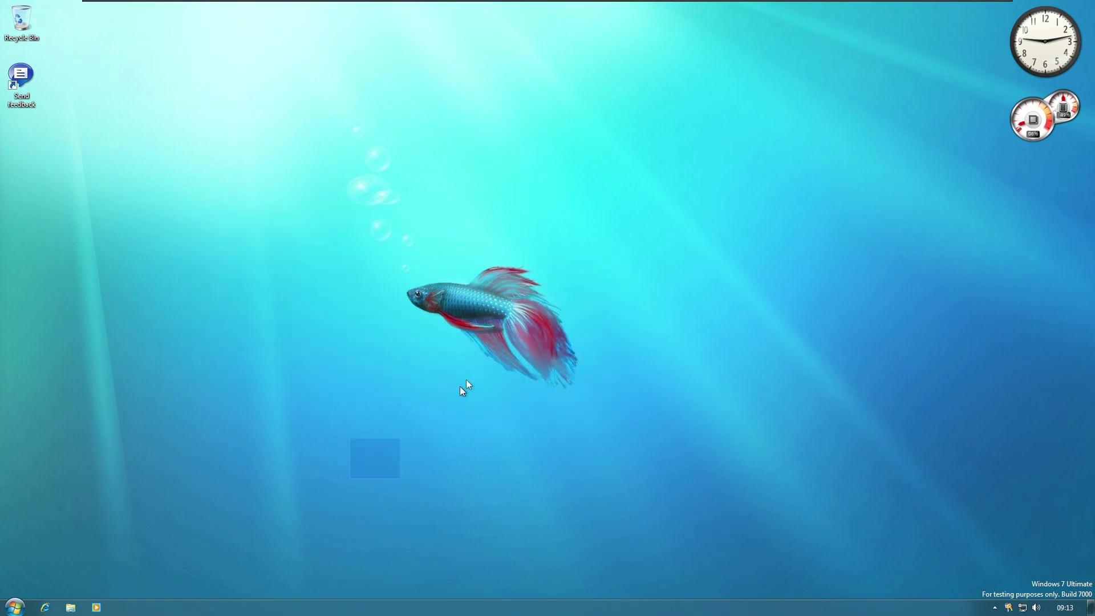
# Step: Open the Desktop Background page of the Personalization control panel and browse its wallpapers
pyautogui.rightClick(574, 243)
pyautogui.click(615, 364)
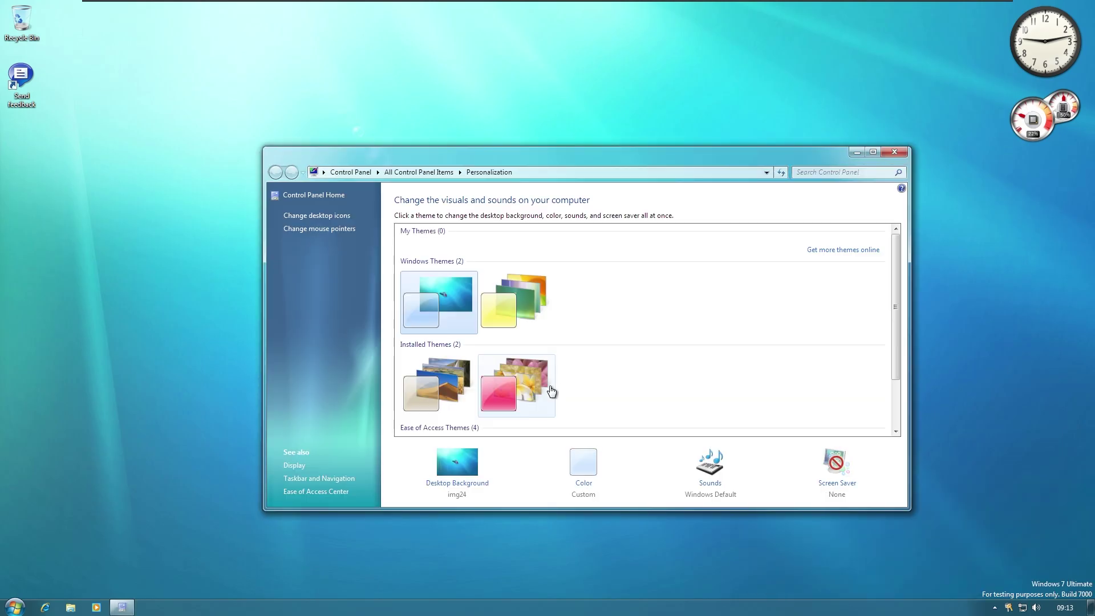
pyautogui.click(452, 462)
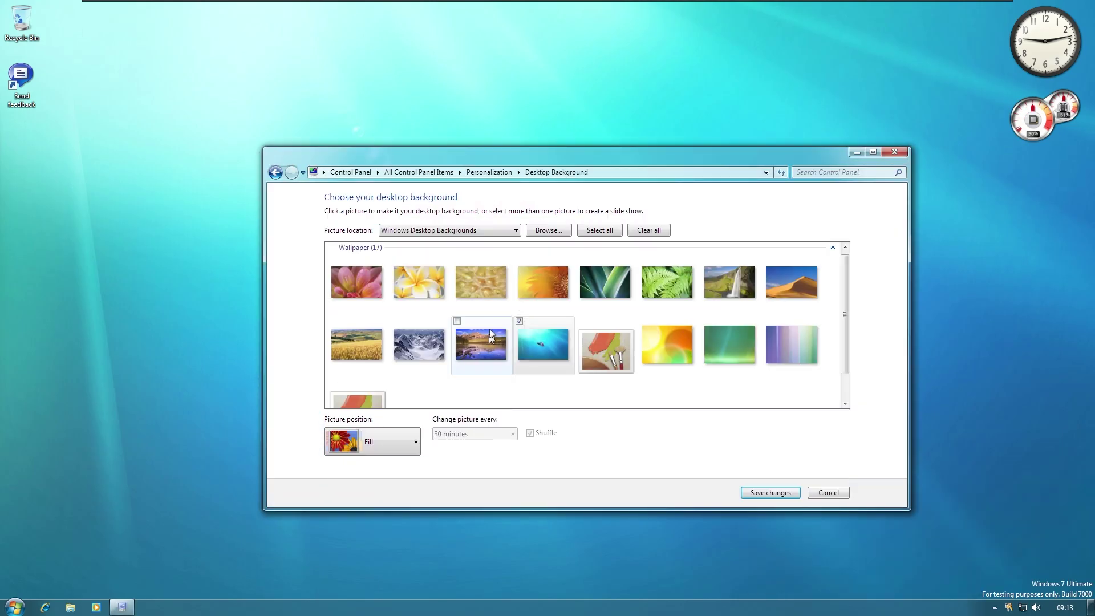
pyautogui.scroll(-1, 449, 378)
pyautogui.scroll(1, 449, 377)
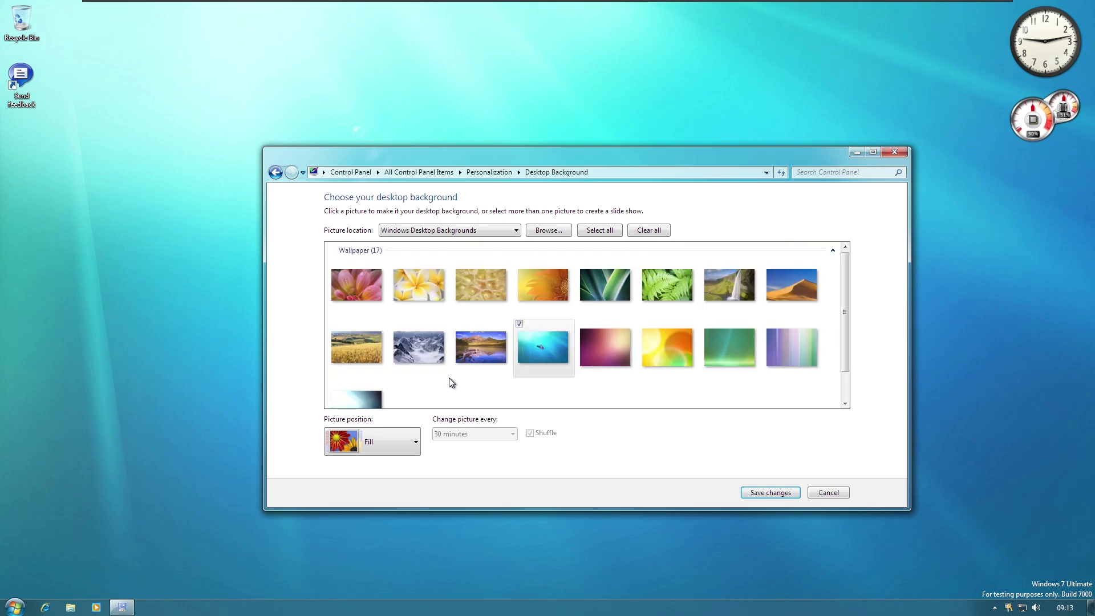
# Step: Preview the mountain lake, fern, green leaf, img29 light aura and desert dune wallpapers on the desktop
pyautogui.click(464, 341)
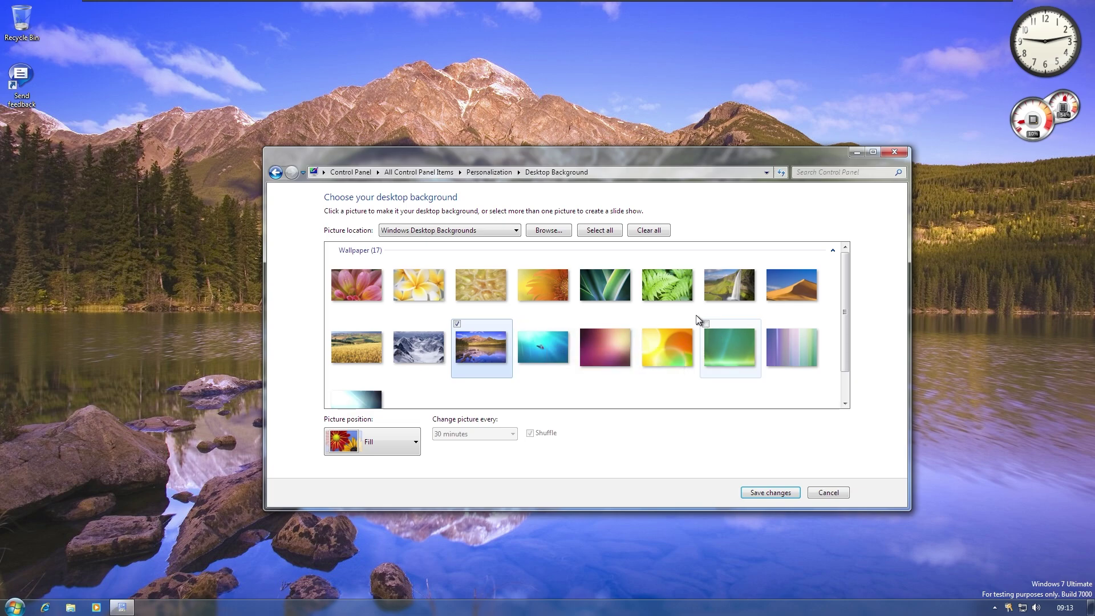
pyautogui.click(677, 292)
pyautogui.click(607, 289)
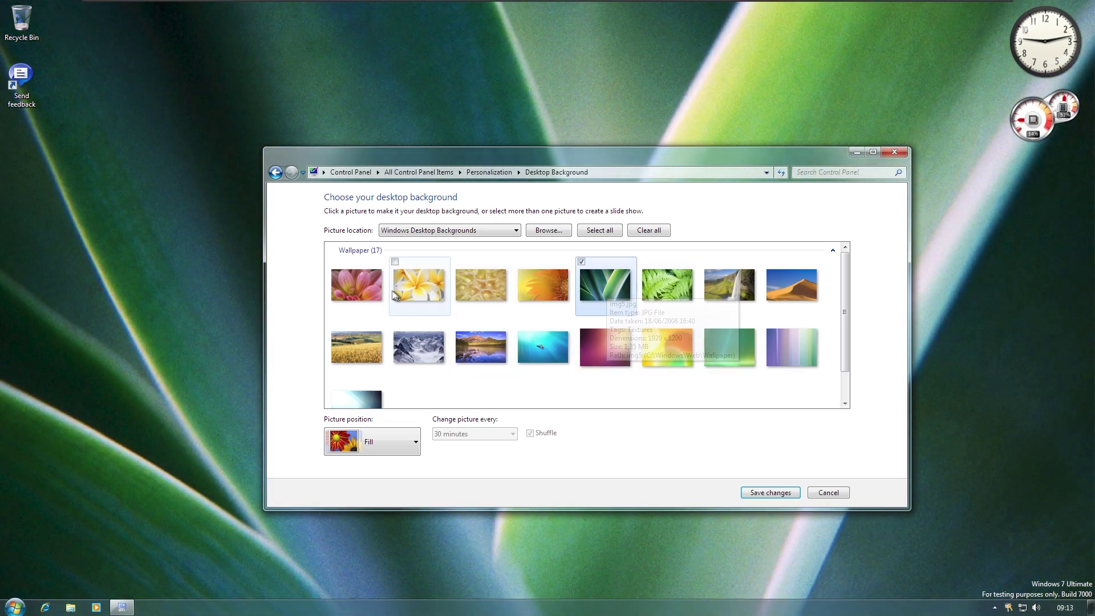
pyautogui.scroll(-1, 435, 377)
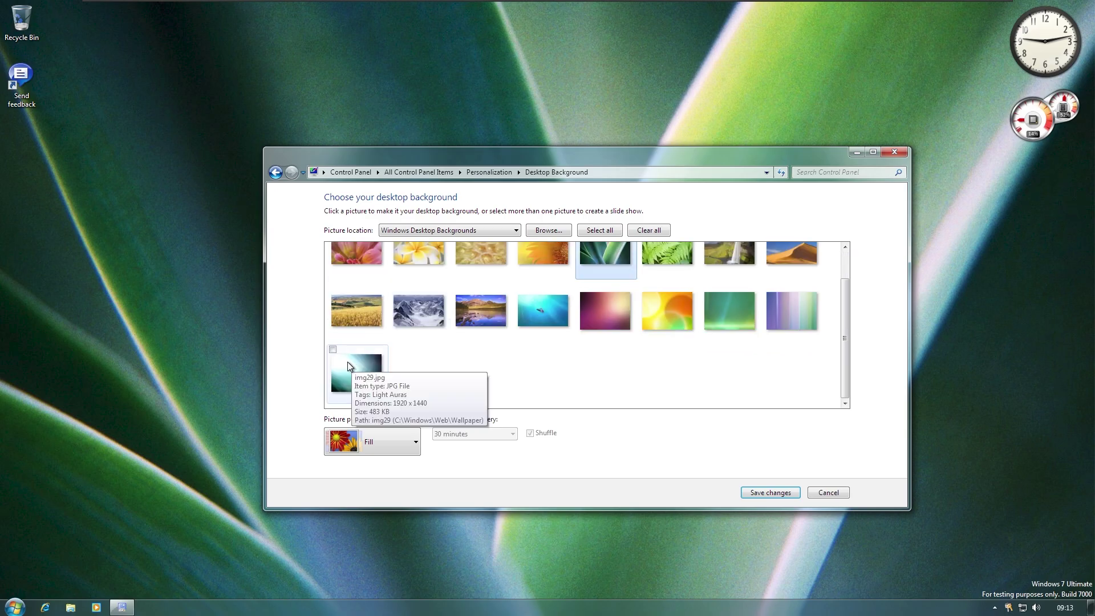
pyautogui.click(348, 363)
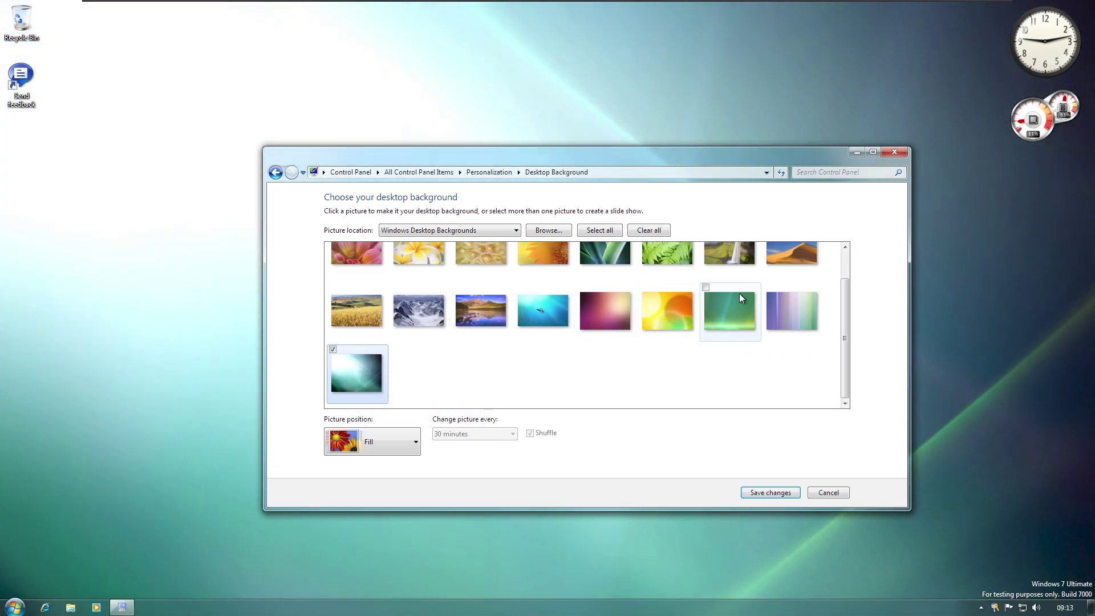
pyautogui.scroll(1, 739, 293)
pyautogui.click(802, 280)
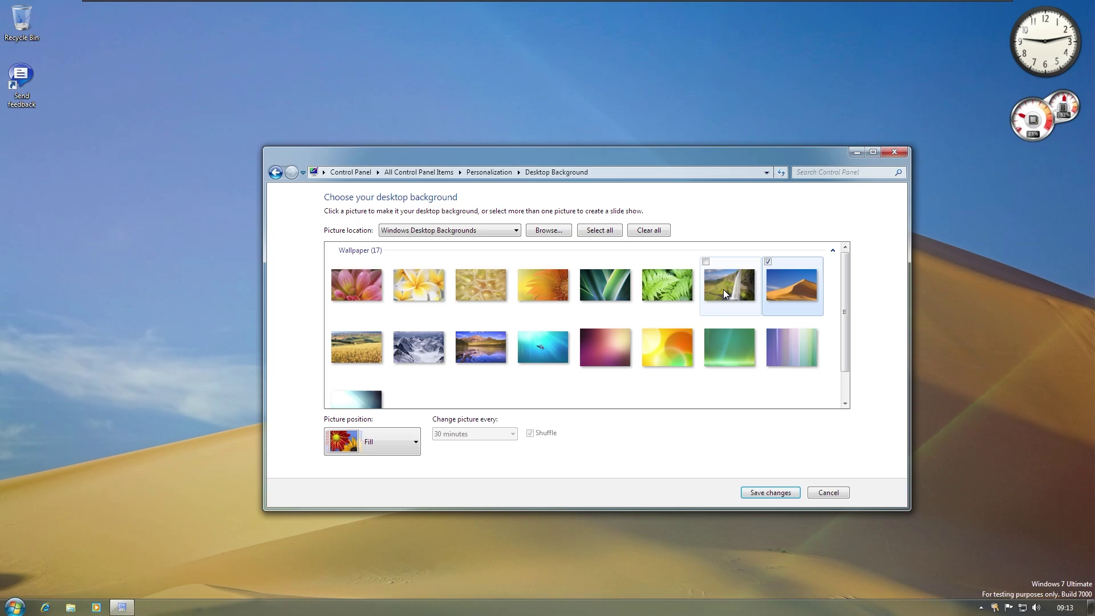
# Step: Preview the waterfall, fern, green leaf, orange flower, dandelion and pink flower wallpapers on the desktop
pyautogui.press('super')
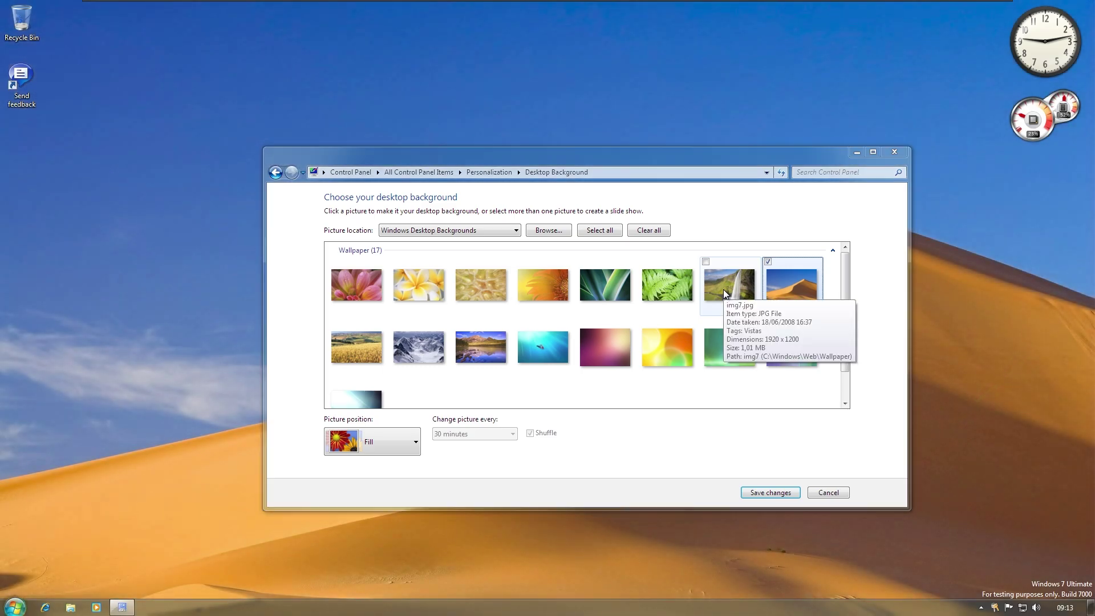
pyautogui.click(723, 290)
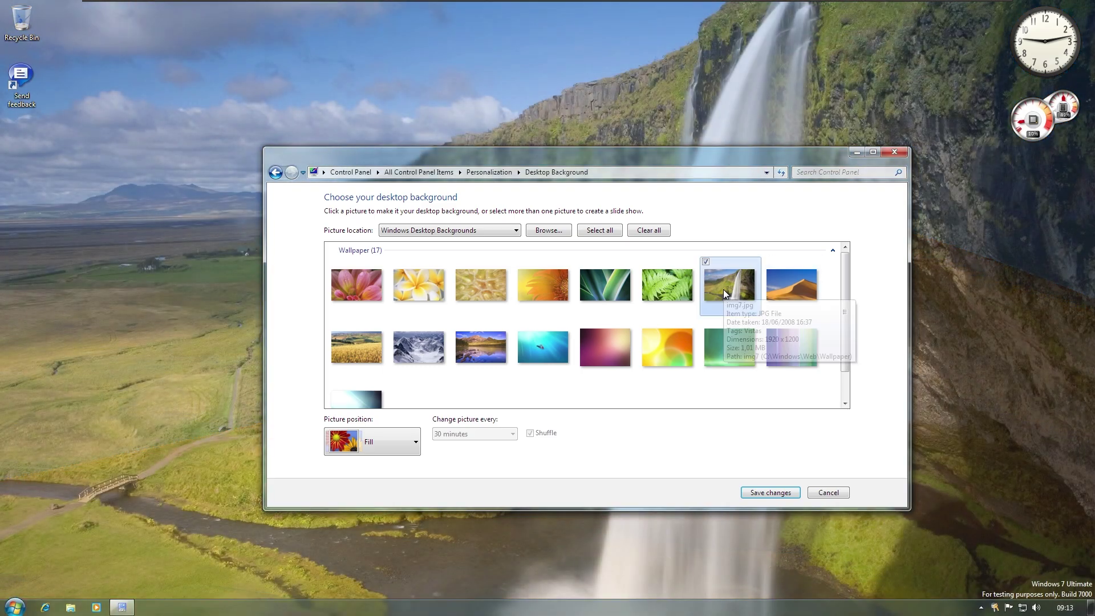
pyautogui.click(658, 296)
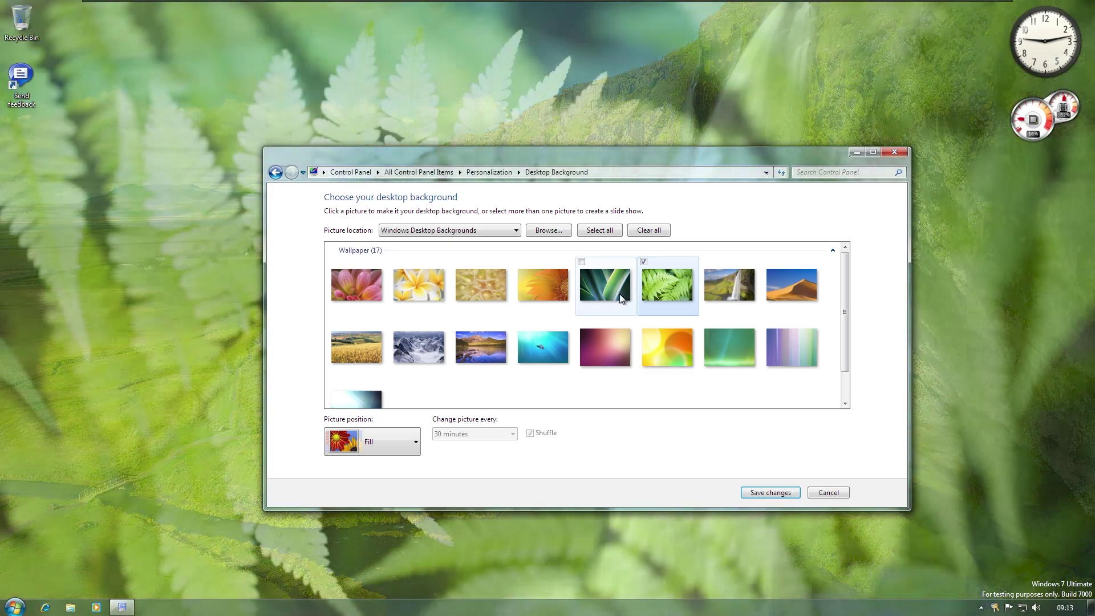
pyautogui.click(621, 294)
pyautogui.click(555, 296)
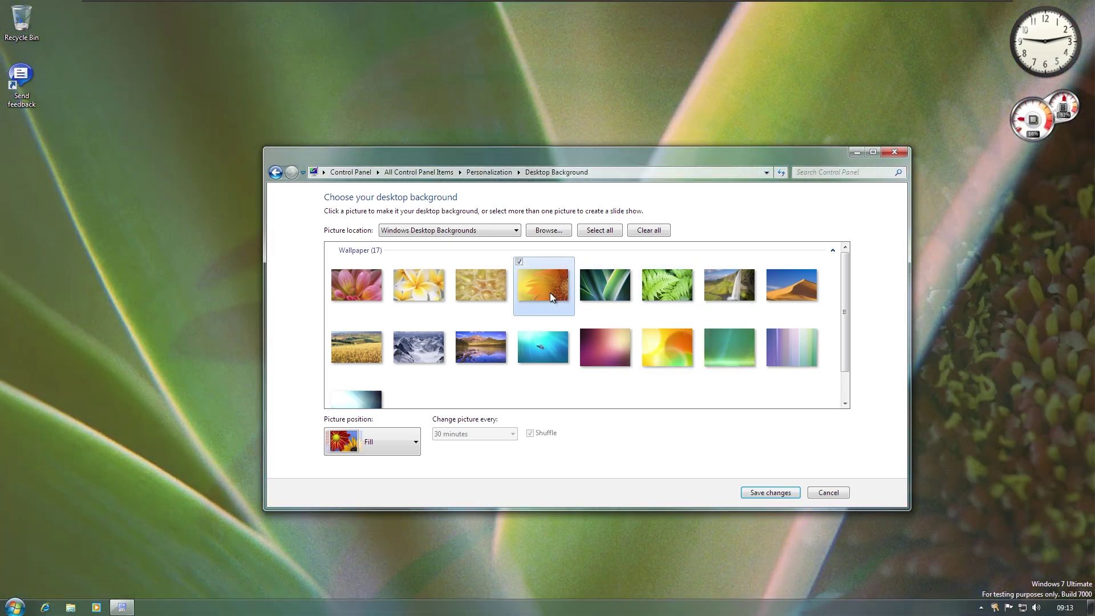
pyautogui.click(511, 288)
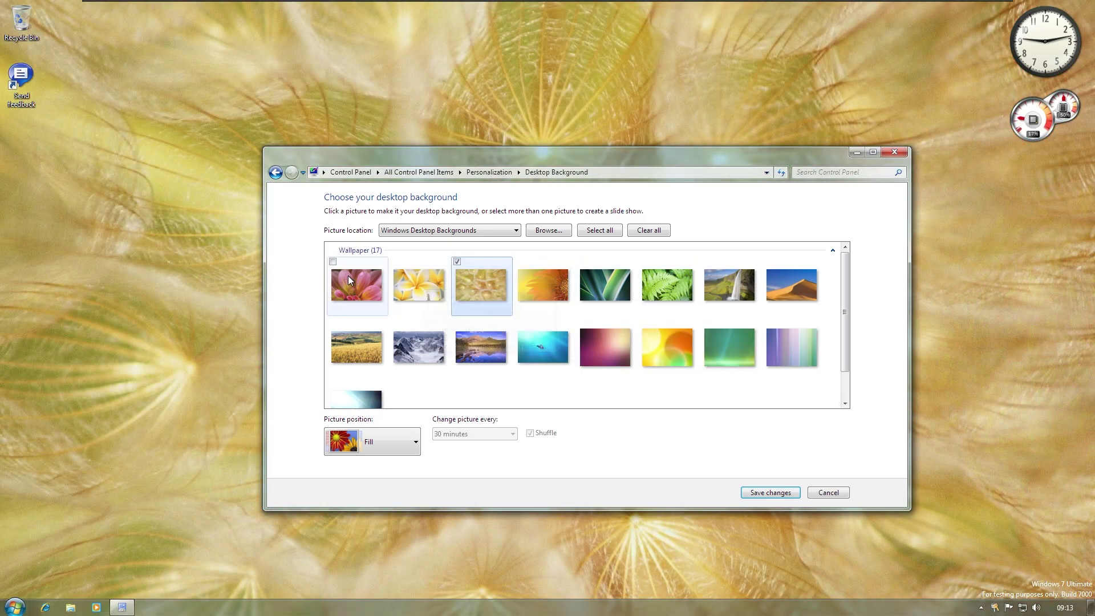
pyautogui.click(363, 287)
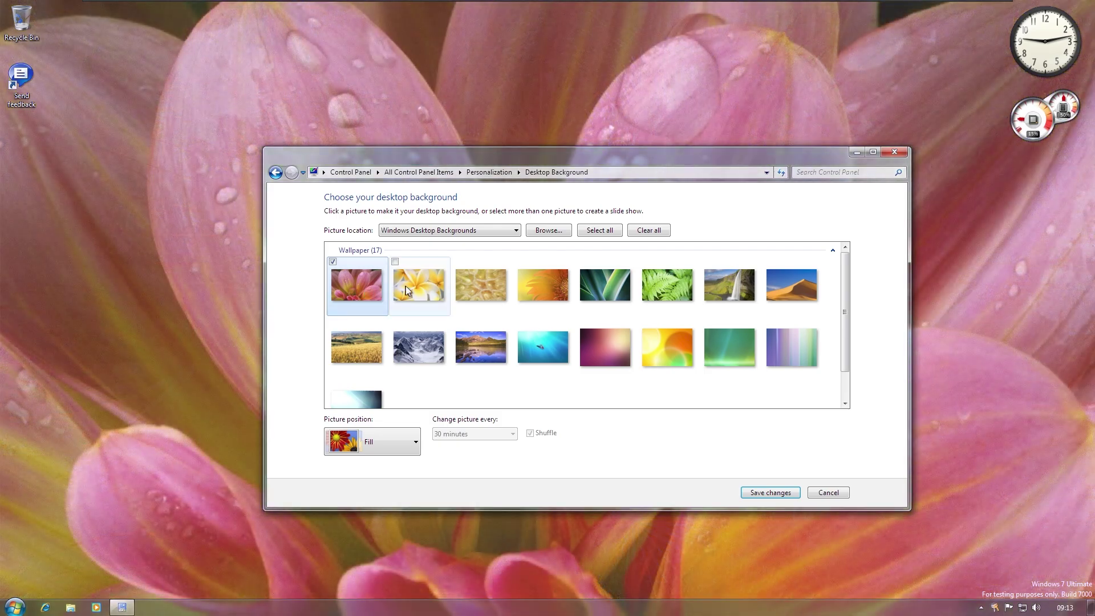
# Step: Try the white-and-yellow flower and wheat field wallpapers, and select the snowy mountains wallpaper img10
pyautogui.click(406, 286)
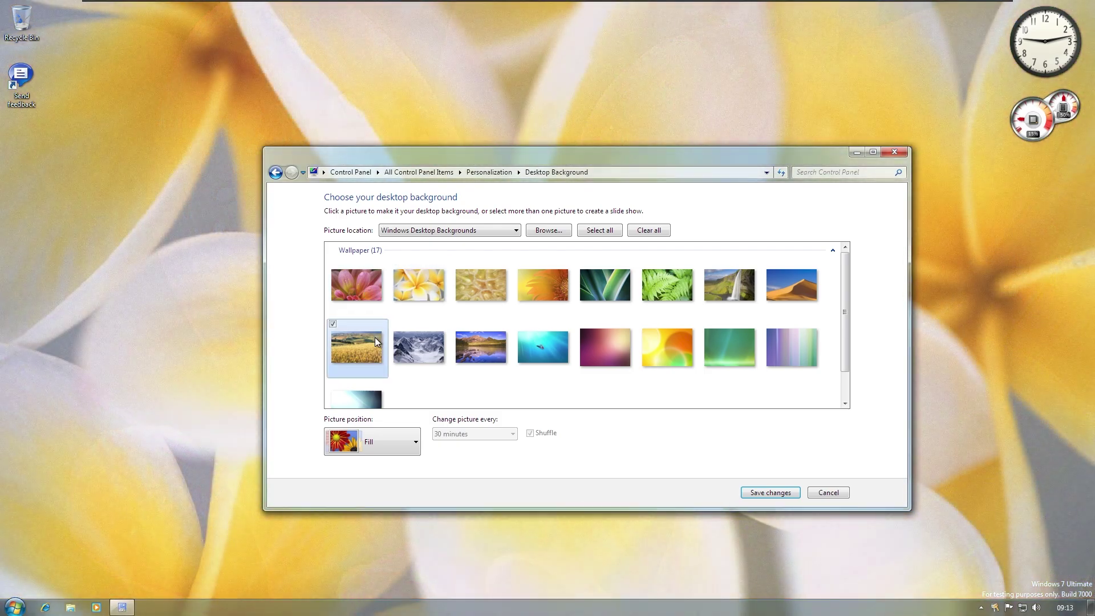
pyautogui.click(375, 337)
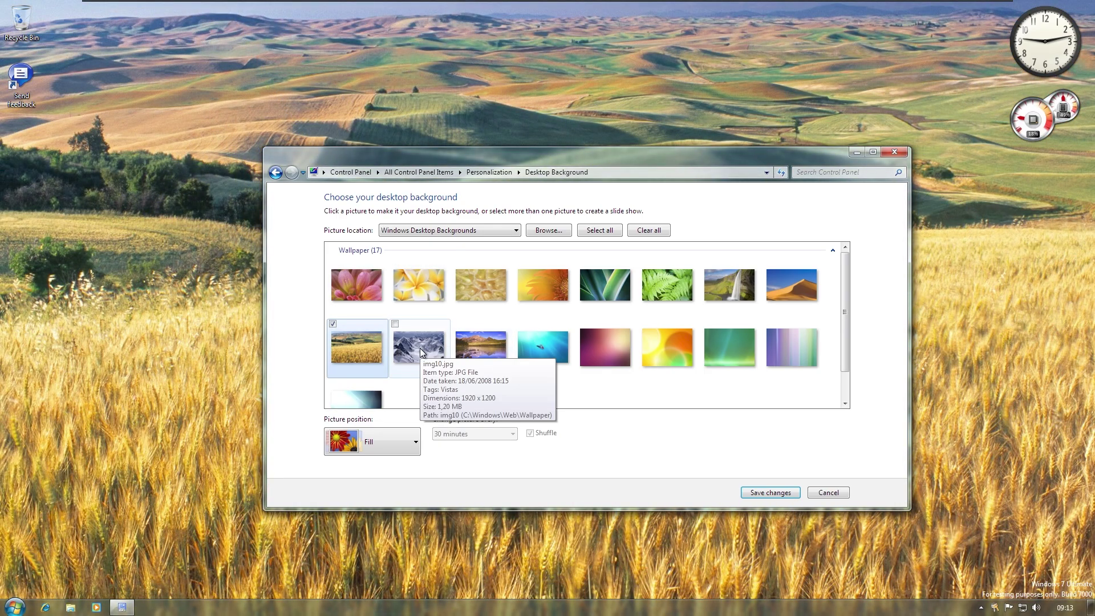
pyautogui.press('super+d')
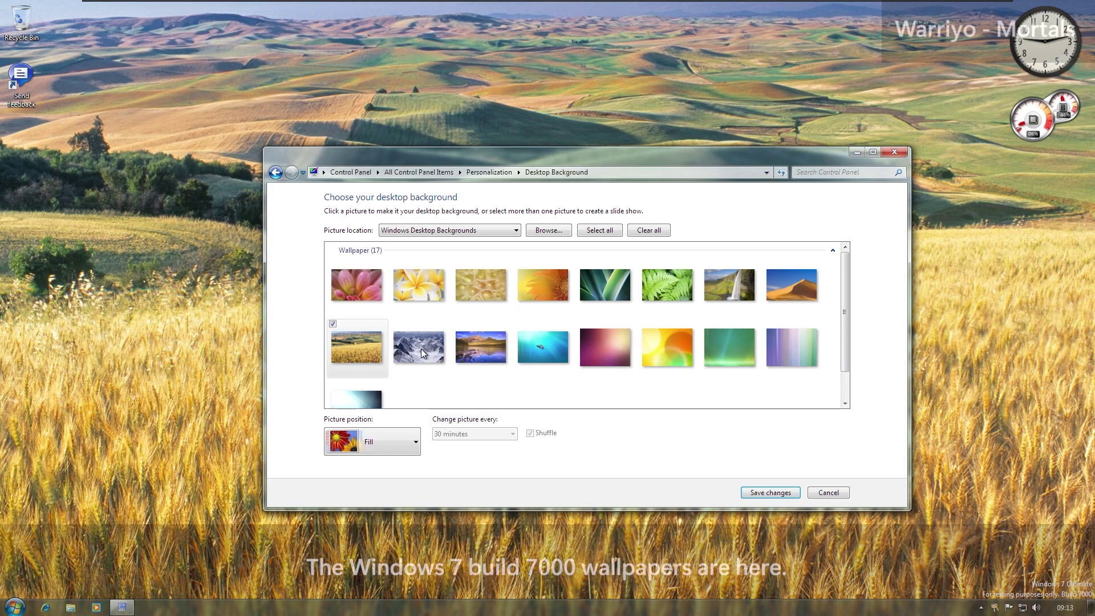
pyautogui.click(422, 353)
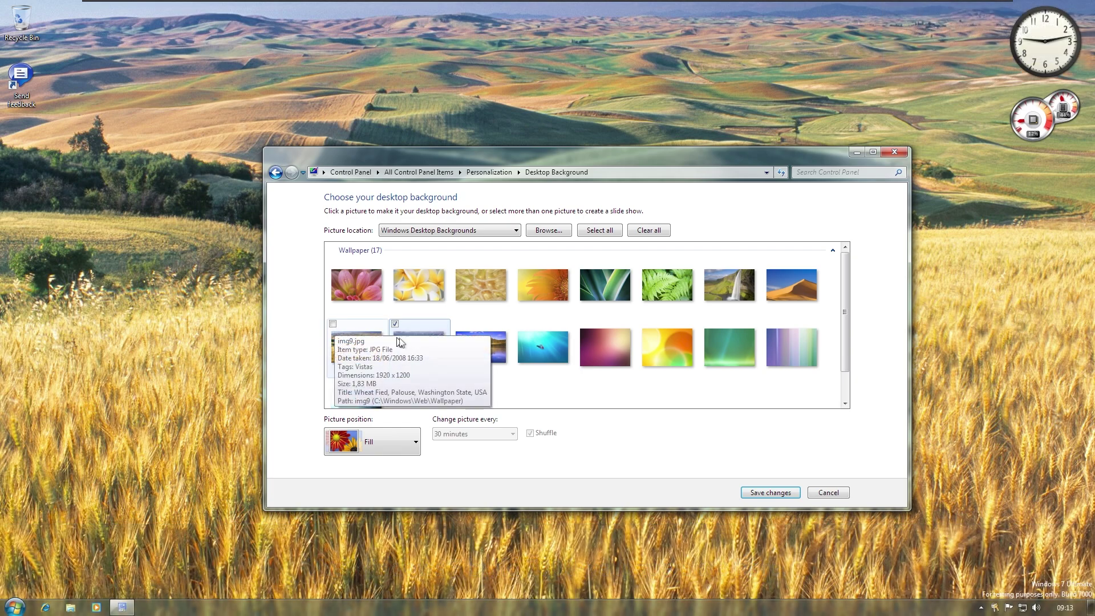
# Step: Reopen the Desktop Background page, try the snowy mountains wallpaper, and move the window aside to view the desktop
pyautogui.click(799, 493)
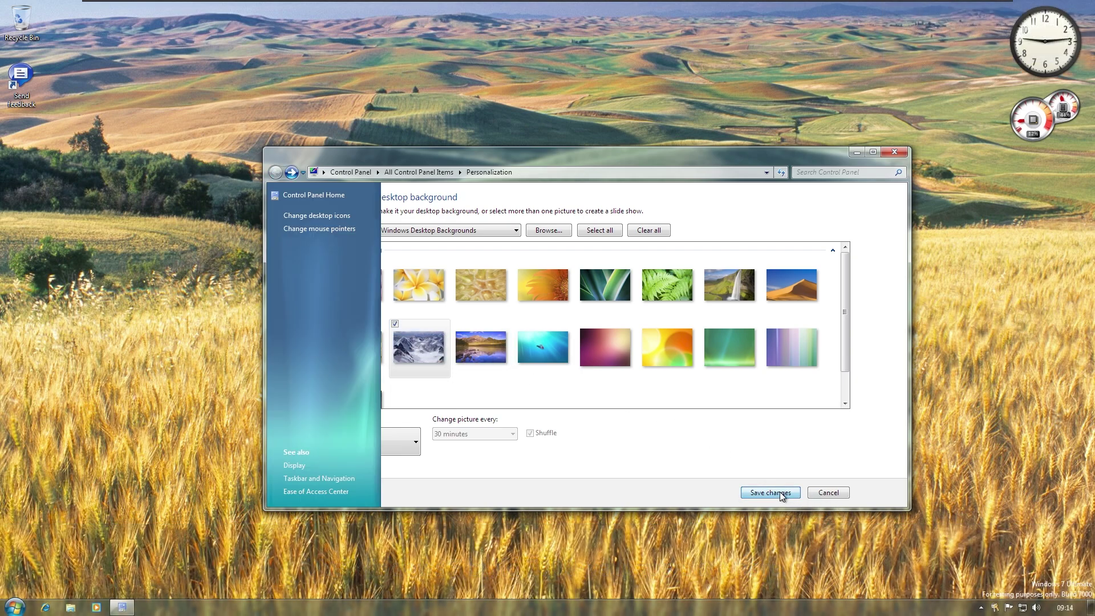
pyautogui.click(447, 464)
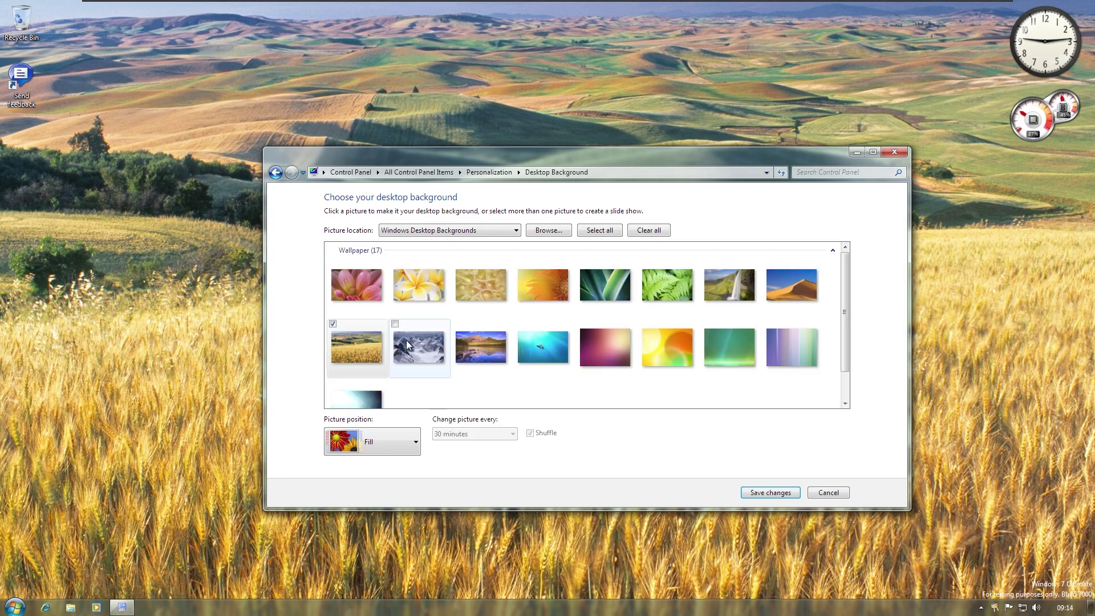
pyautogui.click(402, 327)
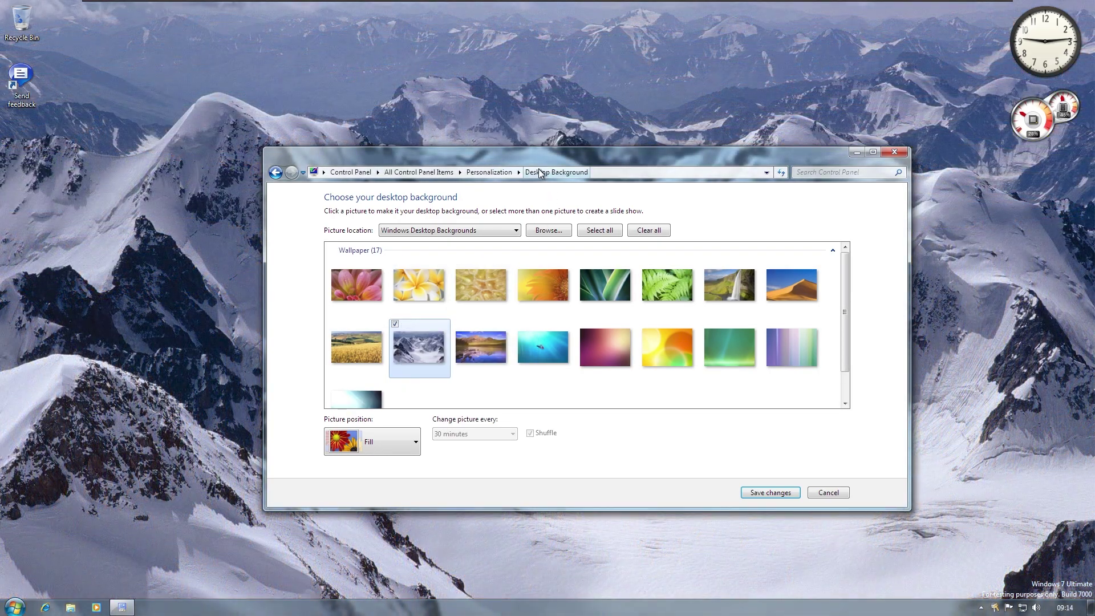
pyautogui.moveTo(538, 167); pyautogui.dragTo(797, 591)
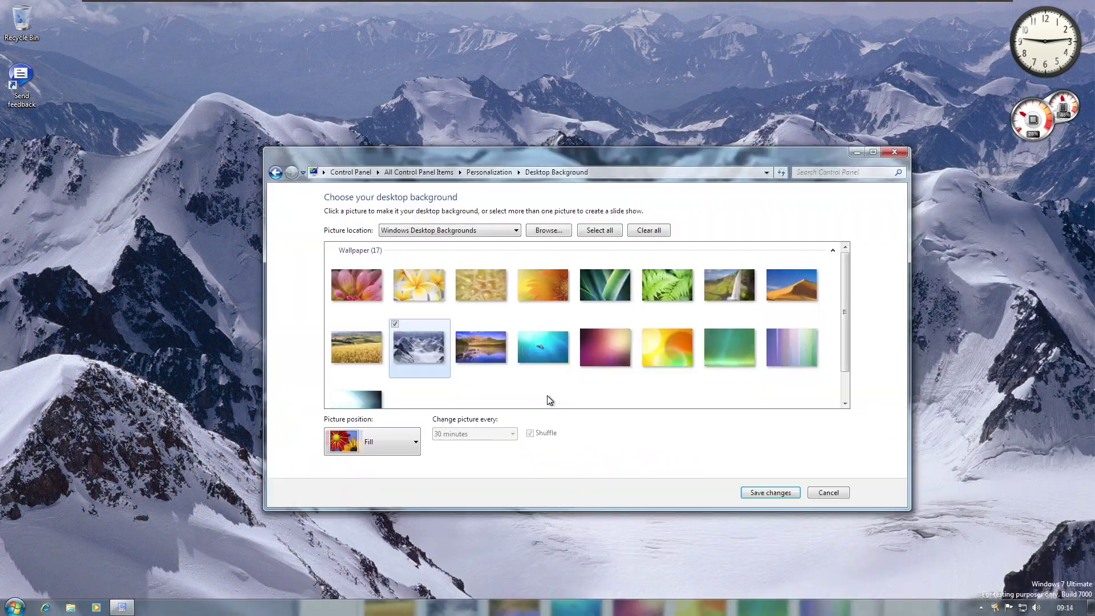
# Step: Select the green leaf wallpaper img5, move the window back, and save the background change
pyautogui.click(604, 285)
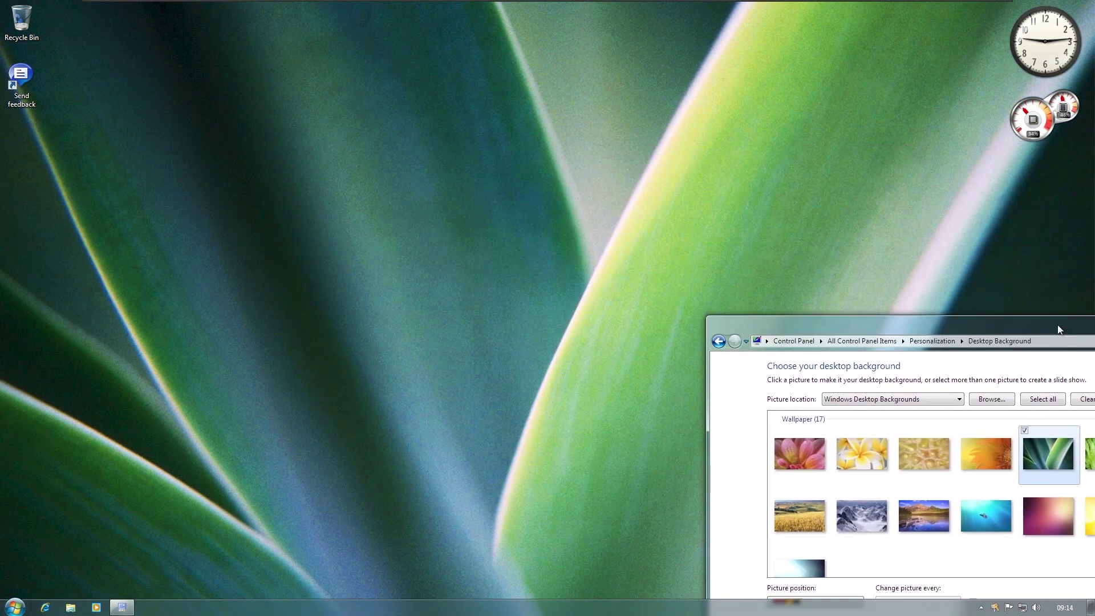
pyautogui.moveTo(1058, 329); pyautogui.dragTo(593, 143)
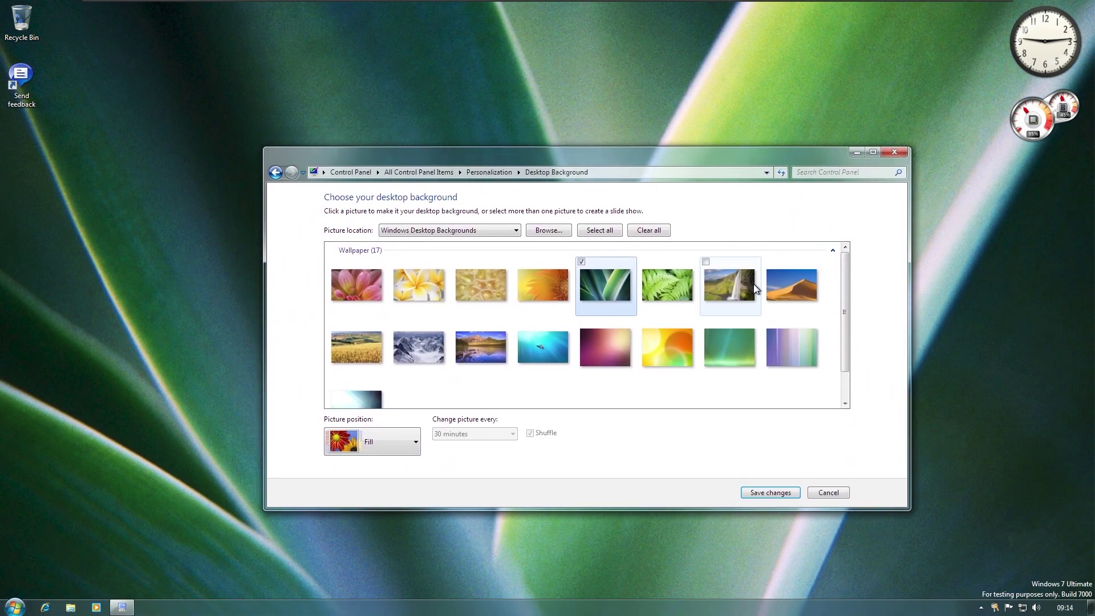
pyautogui.click(754, 493)
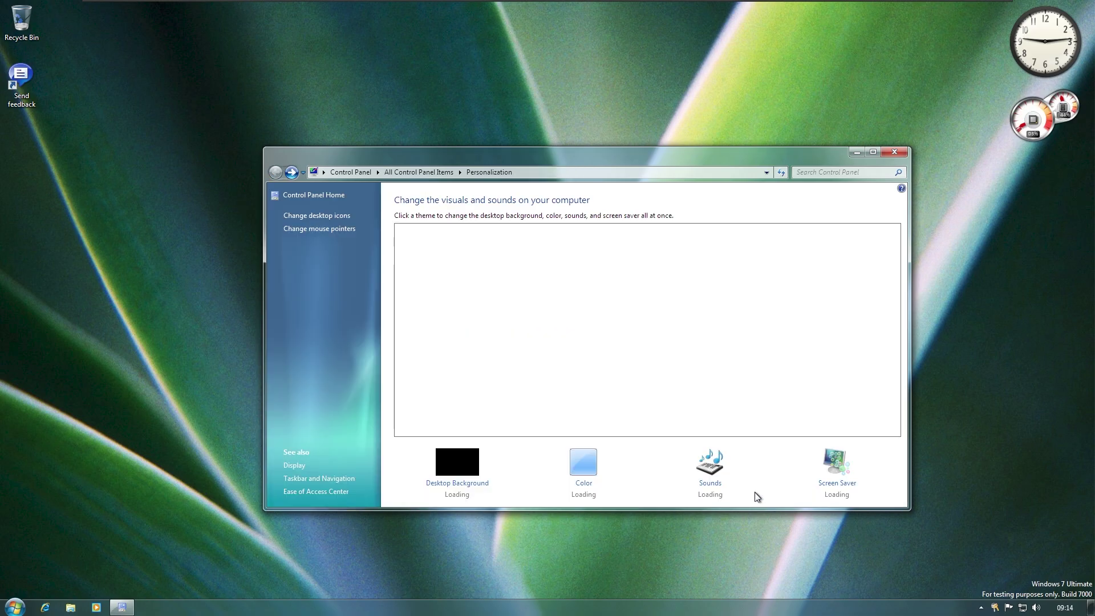
# Step: Examine the color scheme options in Display Properties and the Screen Saver Settings, and close both dialogs without changes
pyautogui.click(589, 461)
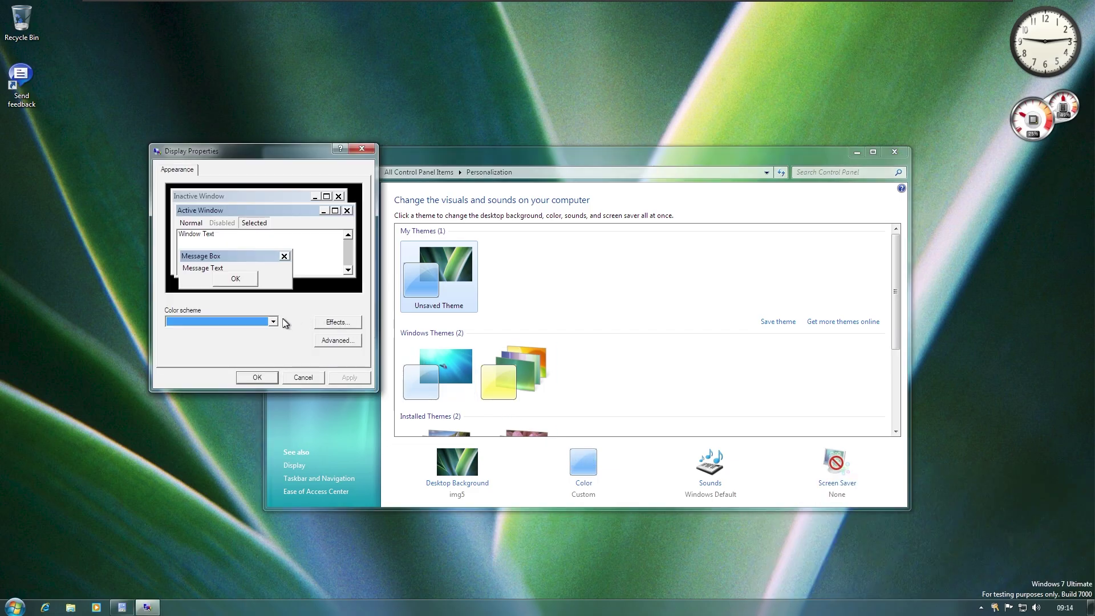
pyautogui.click(219, 322)
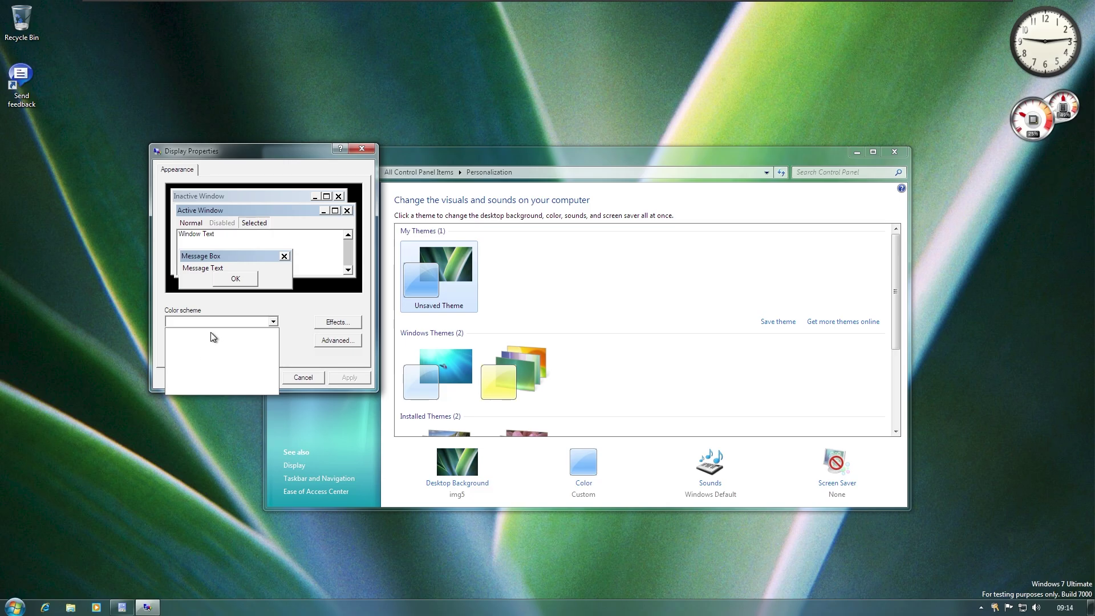
pyautogui.click(211, 332)
pyautogui.press('Escape')
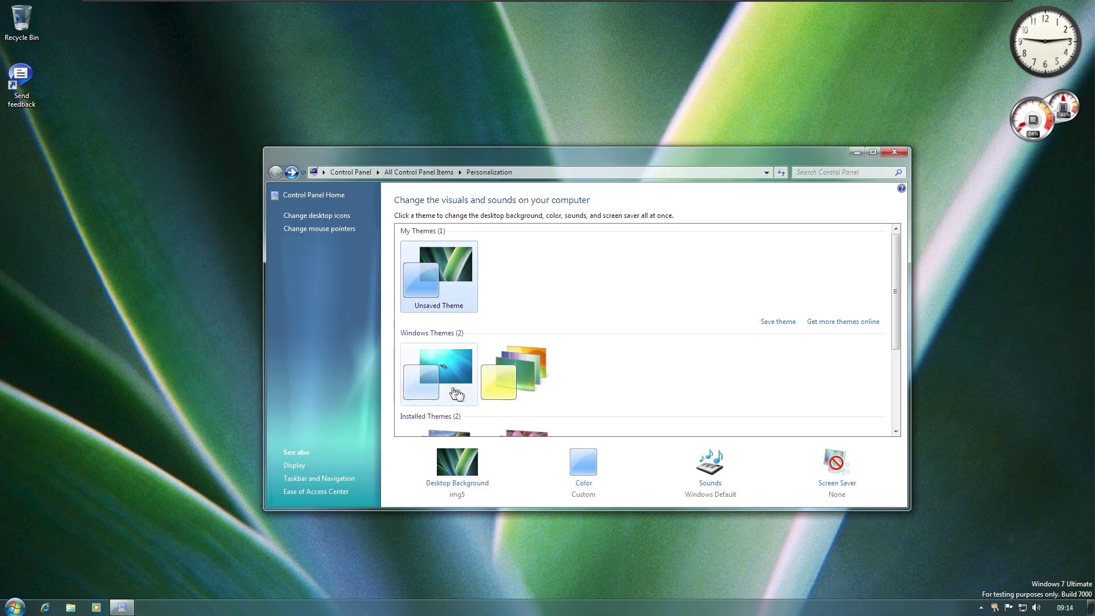
pyautogui.click(847, 468)
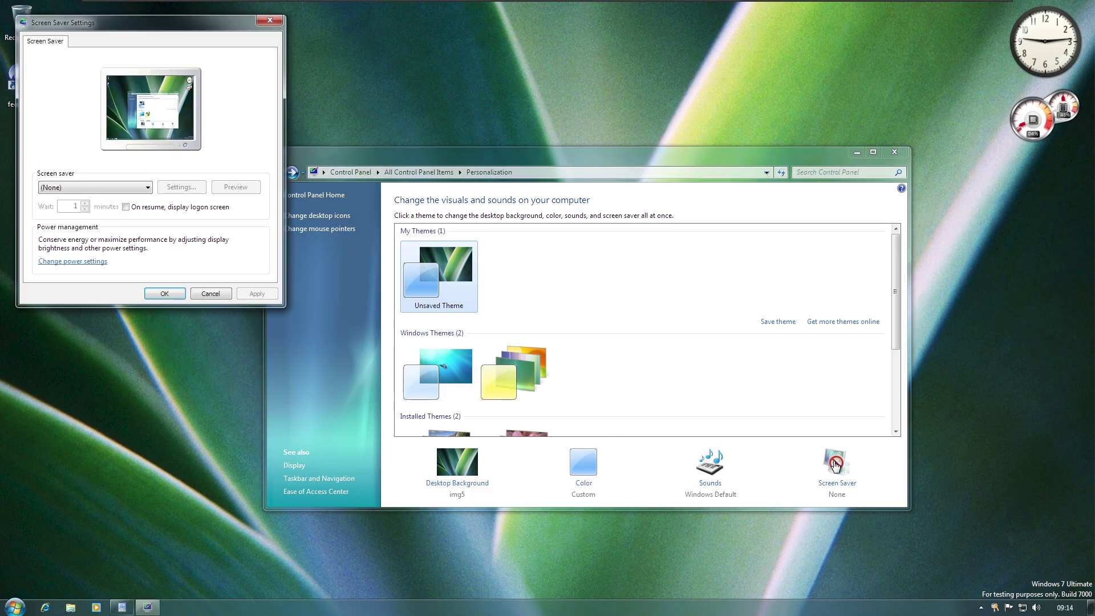
pyautogui.press('Escape')
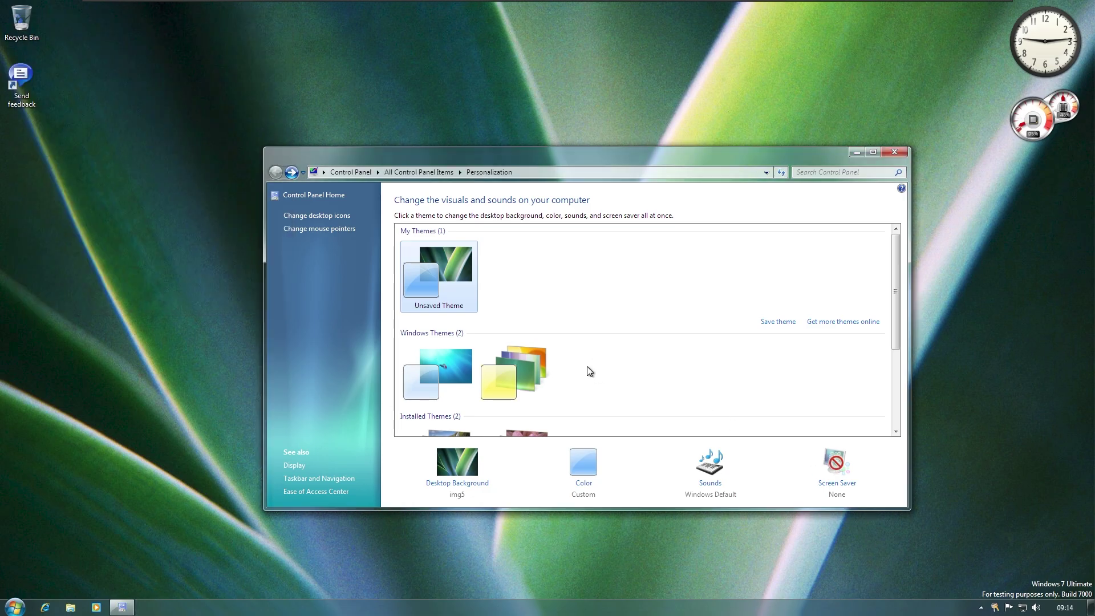
# Step: Apply the Windows theme with the betta fish wallpaper and go to the list of all Control Panel items
pyautogui.press('Down')
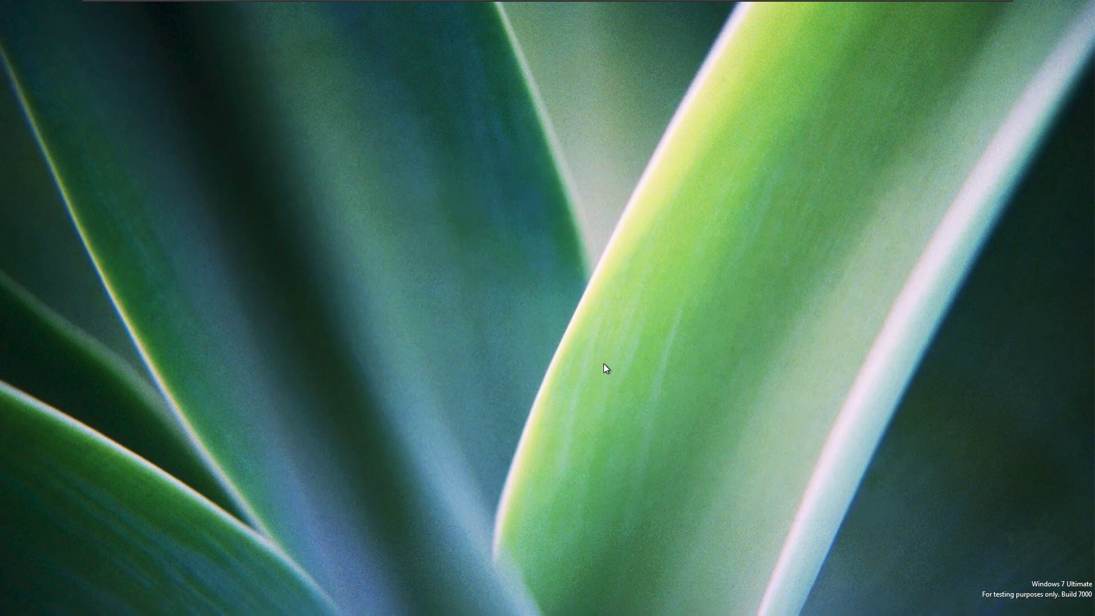
pyautogui.scroll(-1, 604, 365)
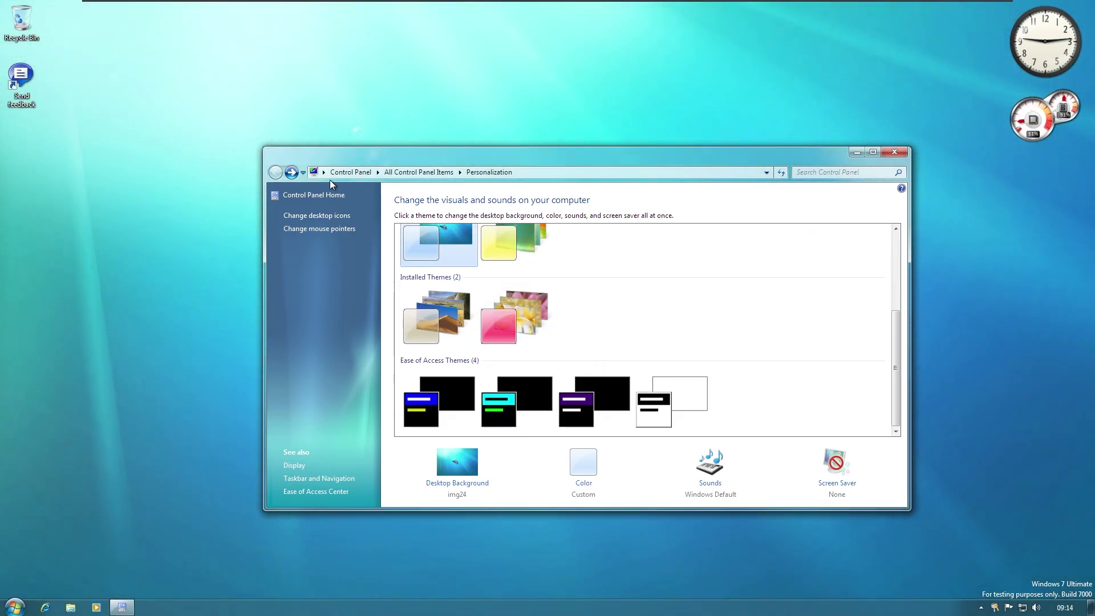
pyautogui.click(311, 196)
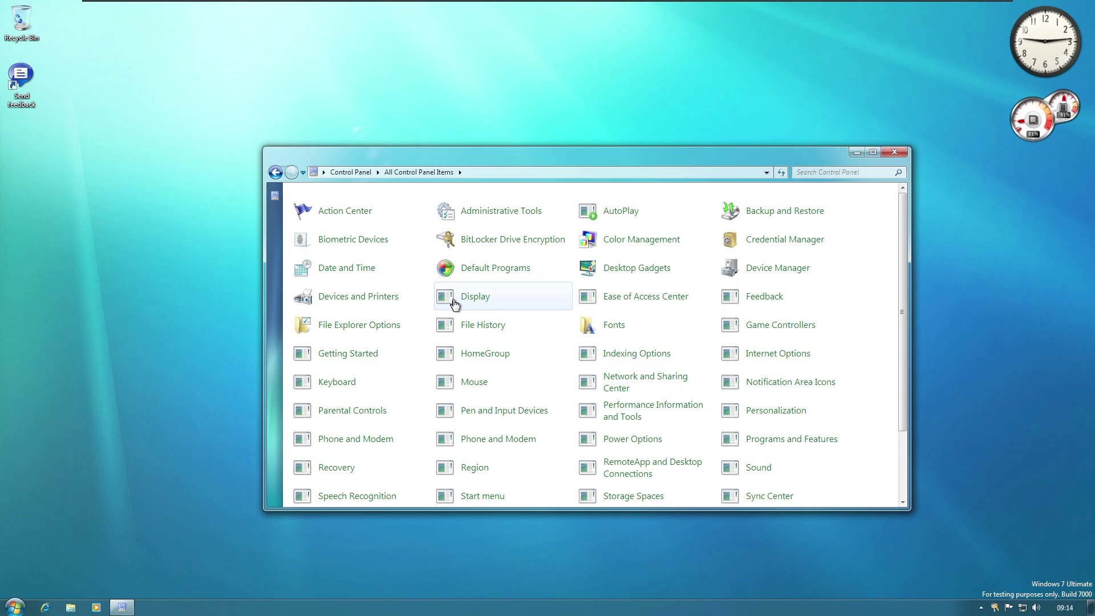
# Step: Open the Start menu item of Control Panel, look through the pages of the StartIsBack configuration, and close it
pyautogui.scroll(-3, 484, 308)
pyautogui.scroll(1, 485, 338)
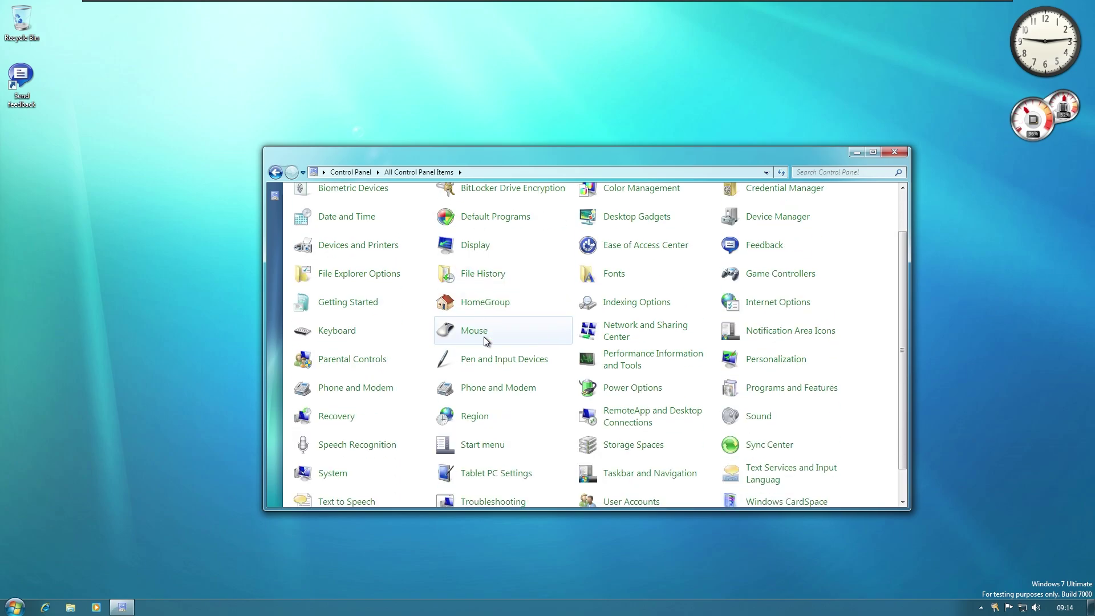
pyautogui.scroll(-1, 514, 433)
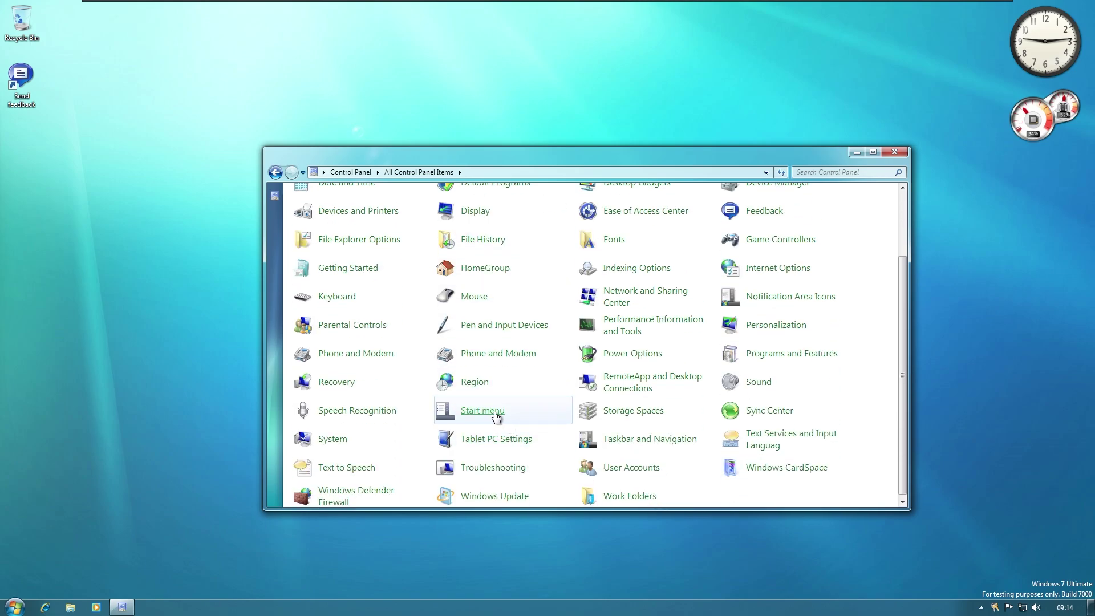
pyautogui.click(494, 412)
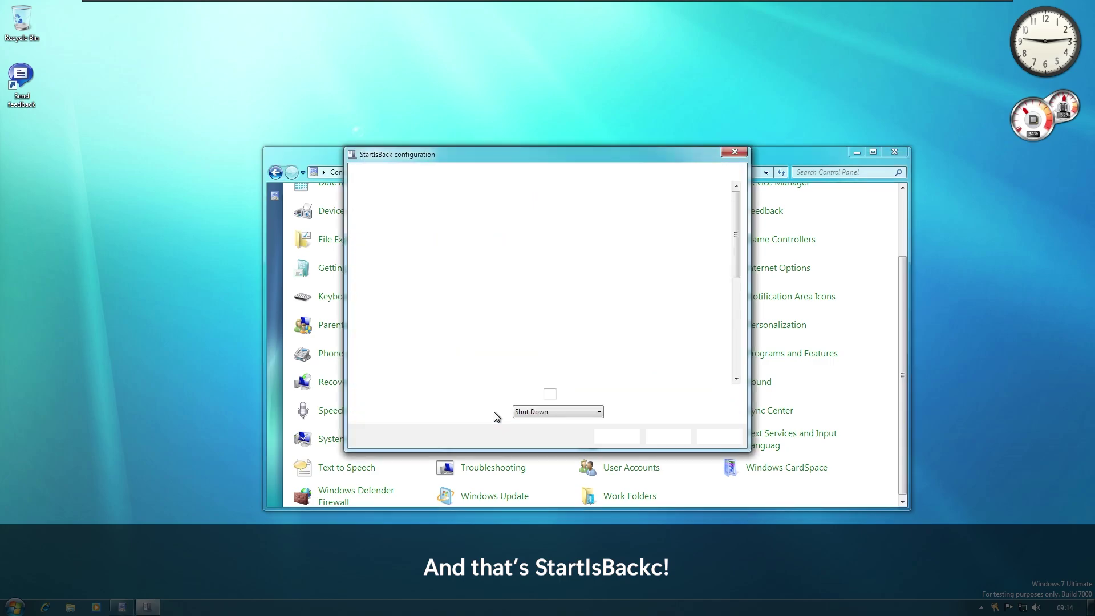
pyautogui.click(380, 198)
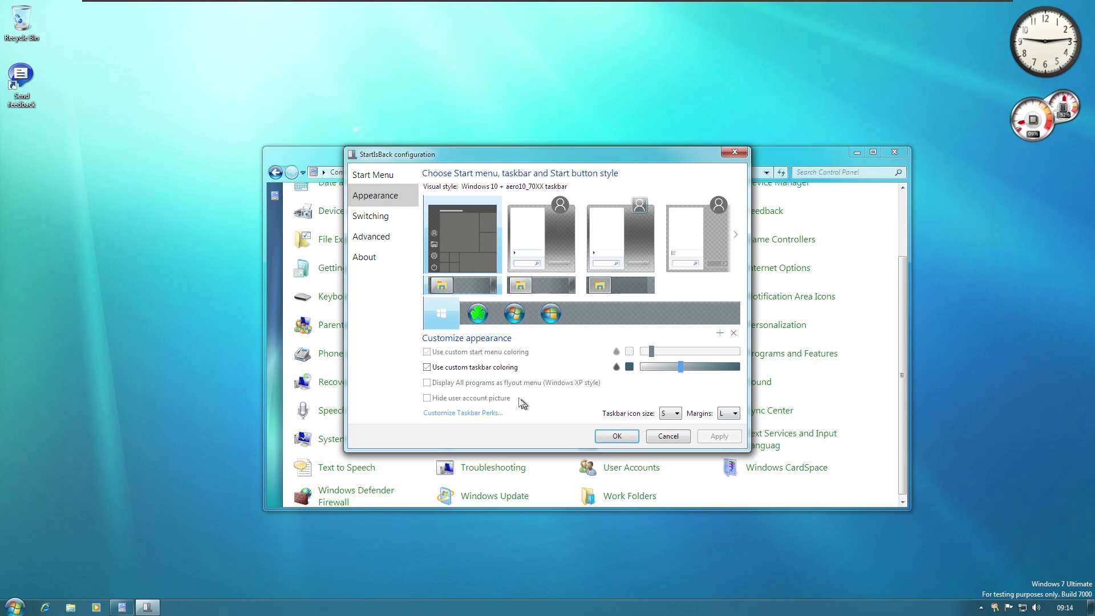
pyautogui.click(368, 257)
pyautogui.click(386, 237)
pyautogui.click(393, 215)
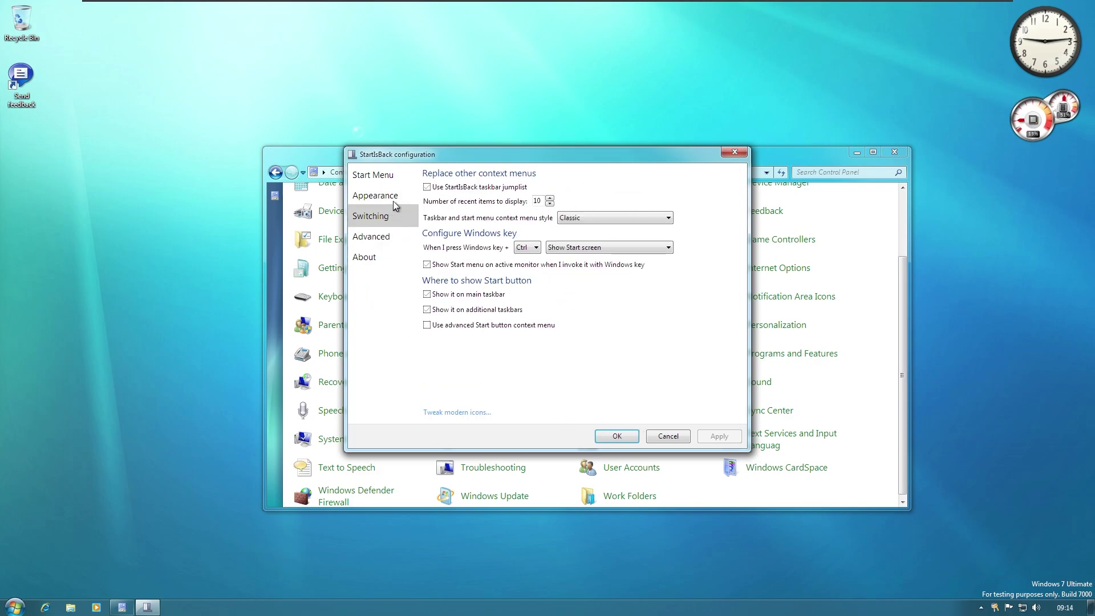
pyautogui.click(399, 176)
pyautogui.click(399, 196)
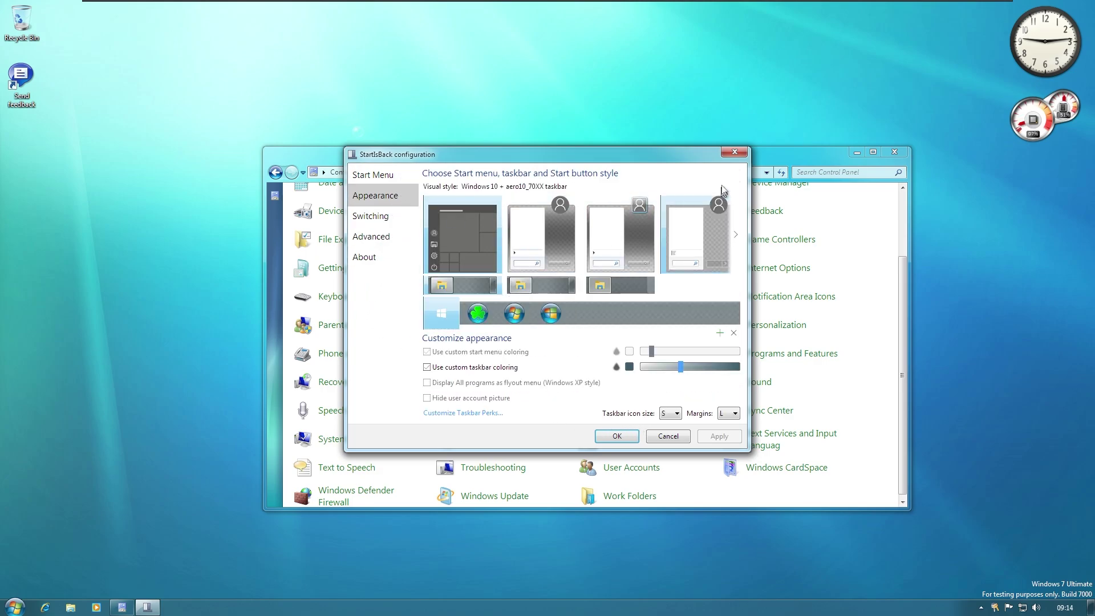
pyautogui.click(733, 153)
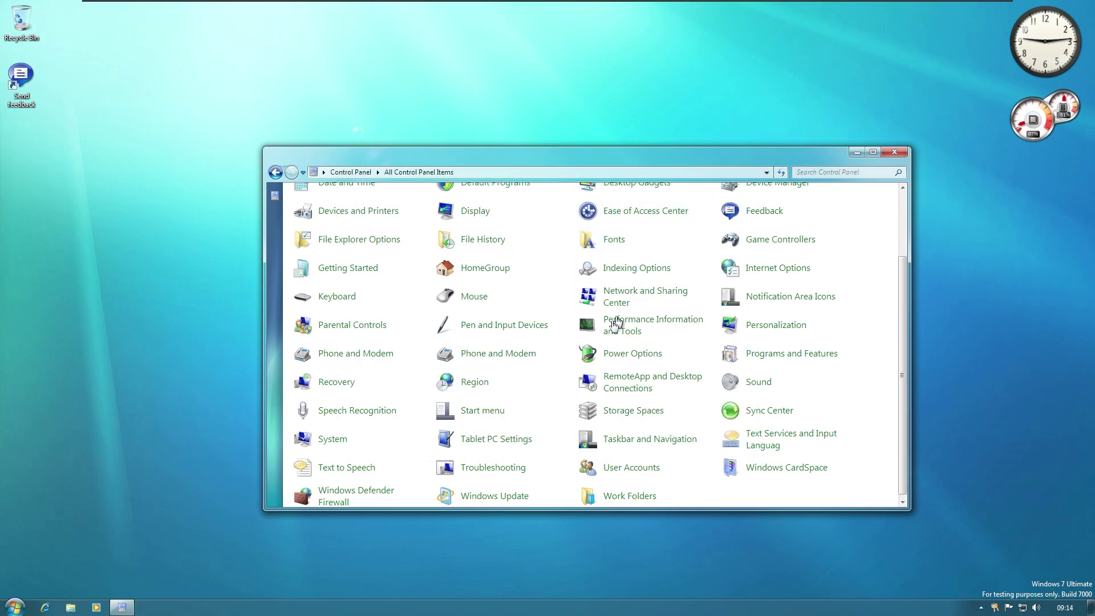
# Step: Look through the remaining Control Panel items and run the control command from the Run dialog
pyautogui.scroll(-1, 543, 366)
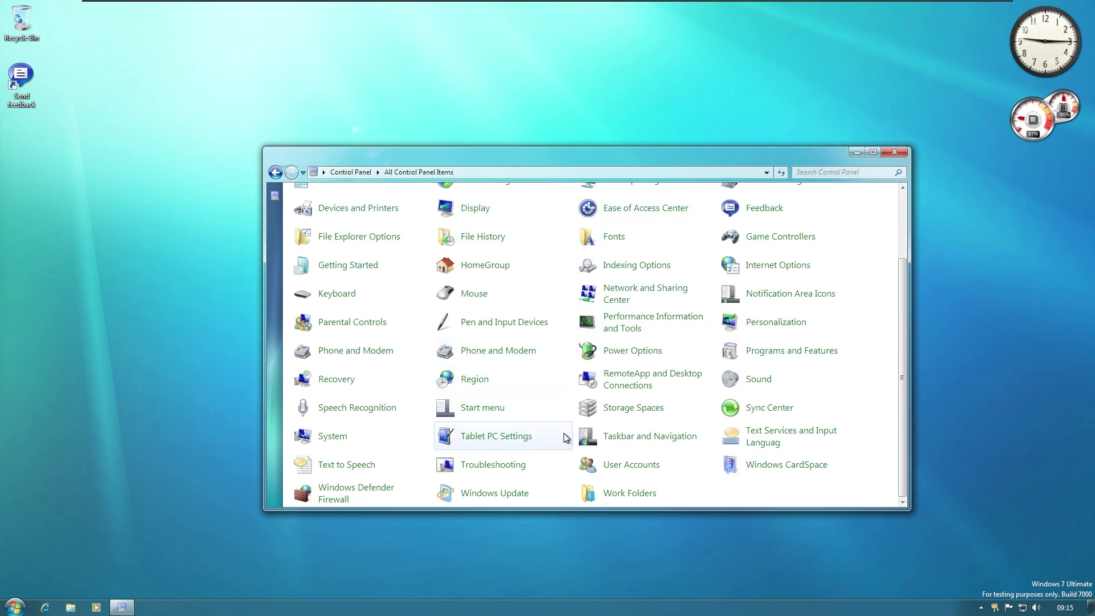
pyautogui.scroll(1, 549, 478)
pyautogui.scroll(-1, 550, 478)
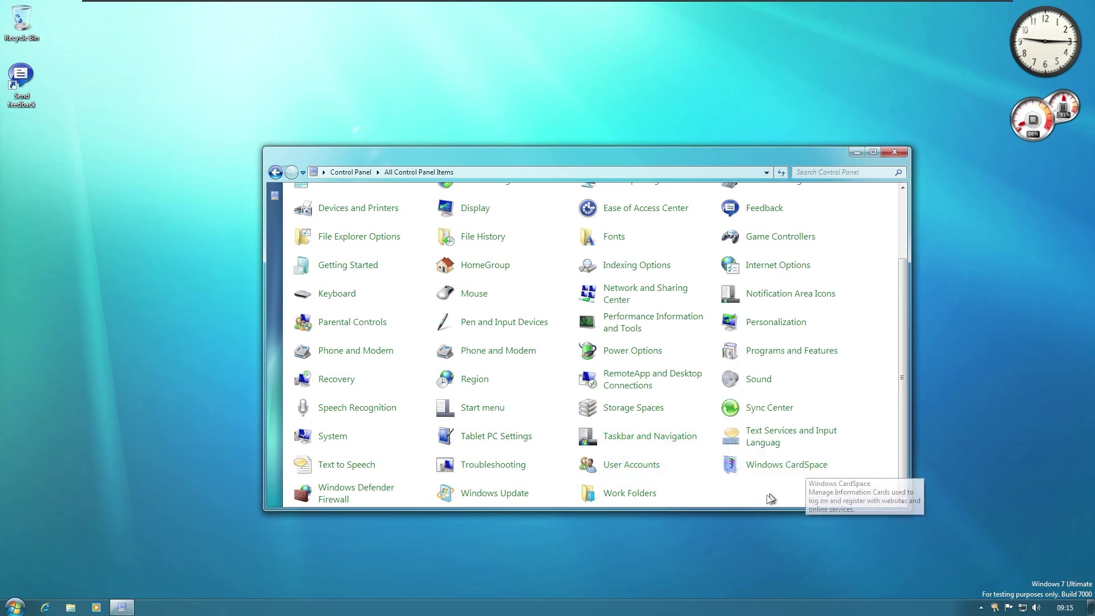
pyautogui.press('super+r')
pyautogui.write('control')
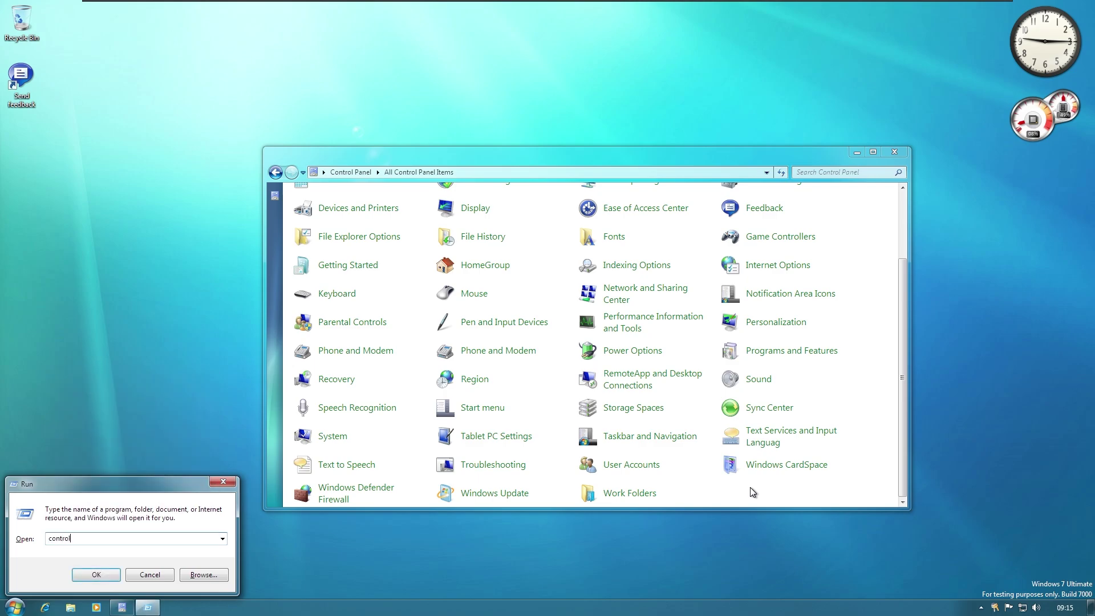
pyautogui.press('Return')
# Step: Launch Calculator with the calc command, close the Control Panel, and move Calculator to the middle of the desktop
pyautogui.press('super+r')
pyautogui.write('calc')
pyautogui.press('Return')
pyautogui.click(737, 478)
pyautogui.hotkey('alt', 'F4')
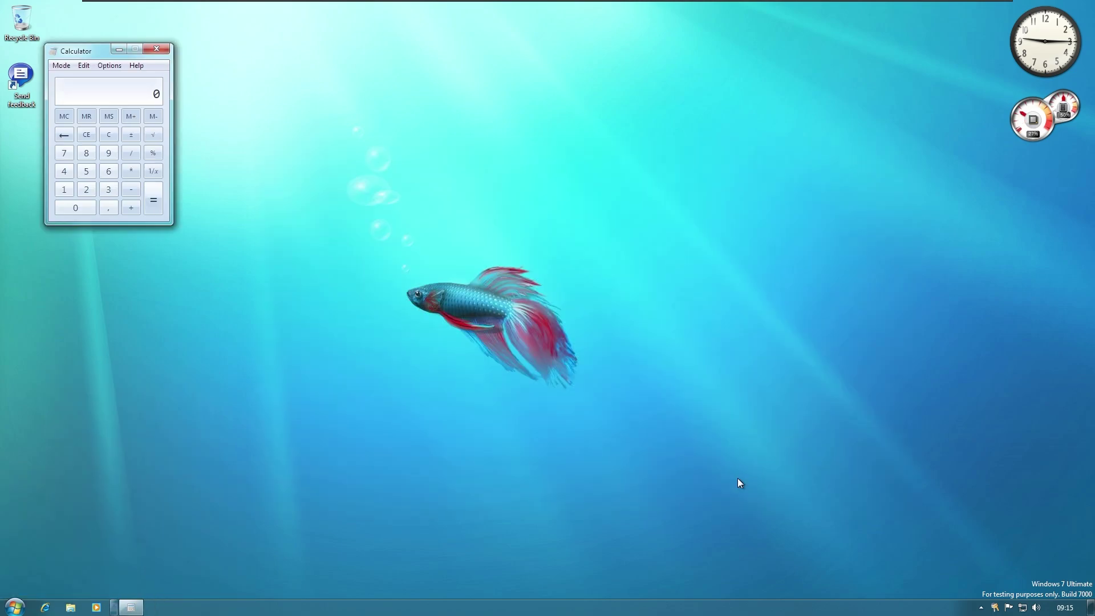
pyautogui.moveTo(737, 478); pyautogui.dragTo(498, 318)
pyautogui.moveTo(74, 53); pyautogui.dragTo(486, 245)
# Step: Launch Paint from the Run dialog and move the Paint and Calculator windows apart
pyautogui.press('super+r')
pyautogui.write('calc')
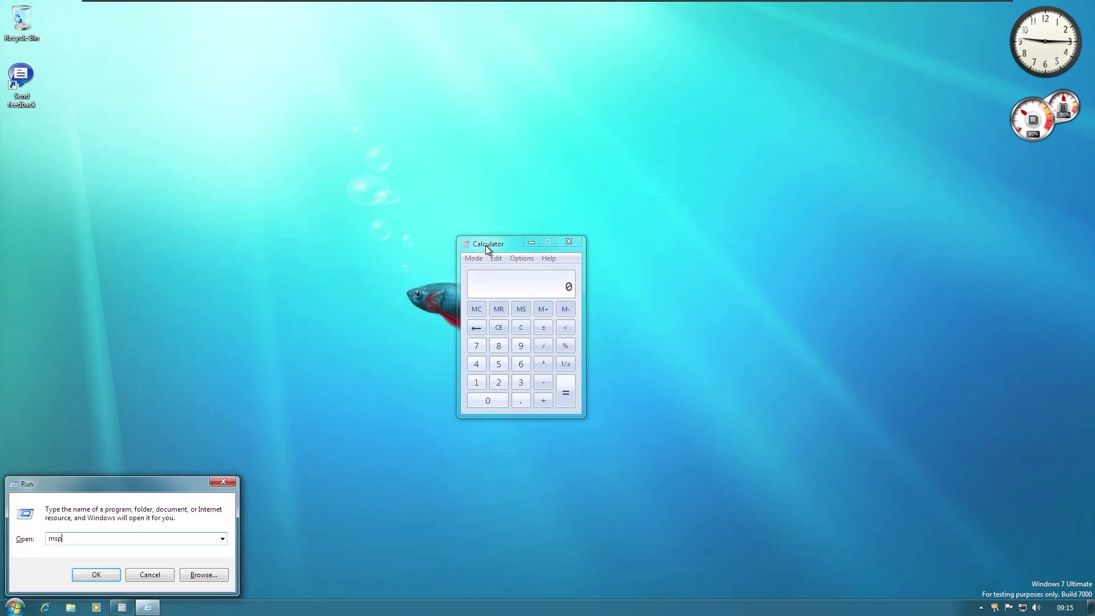
pyautogui.press('Return')
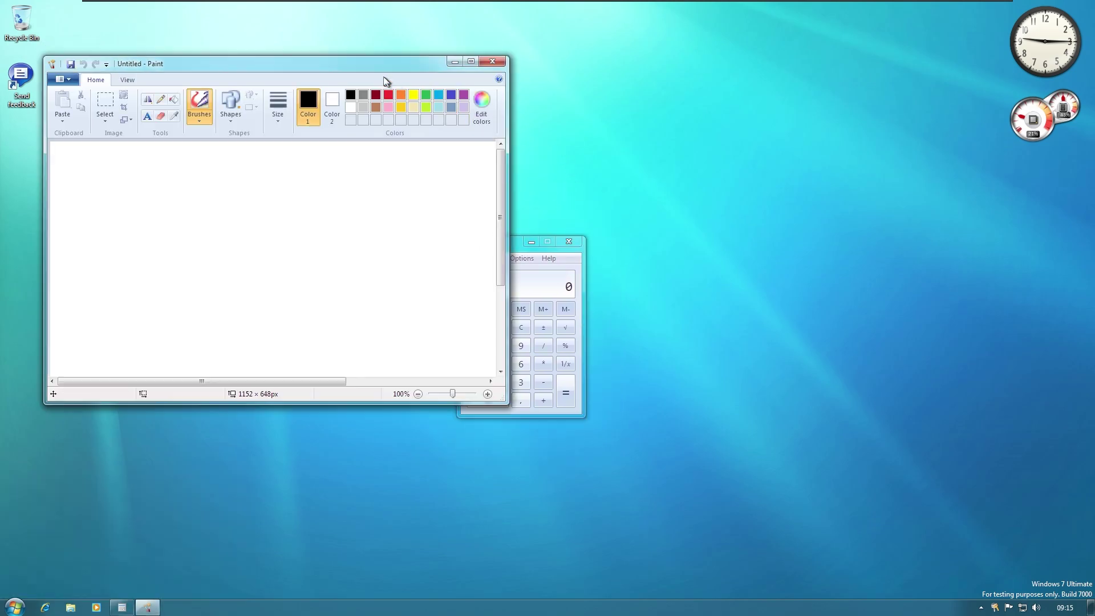
pyautogui.moveTo(331, 66); pyautogui.dragTo(309, 46)
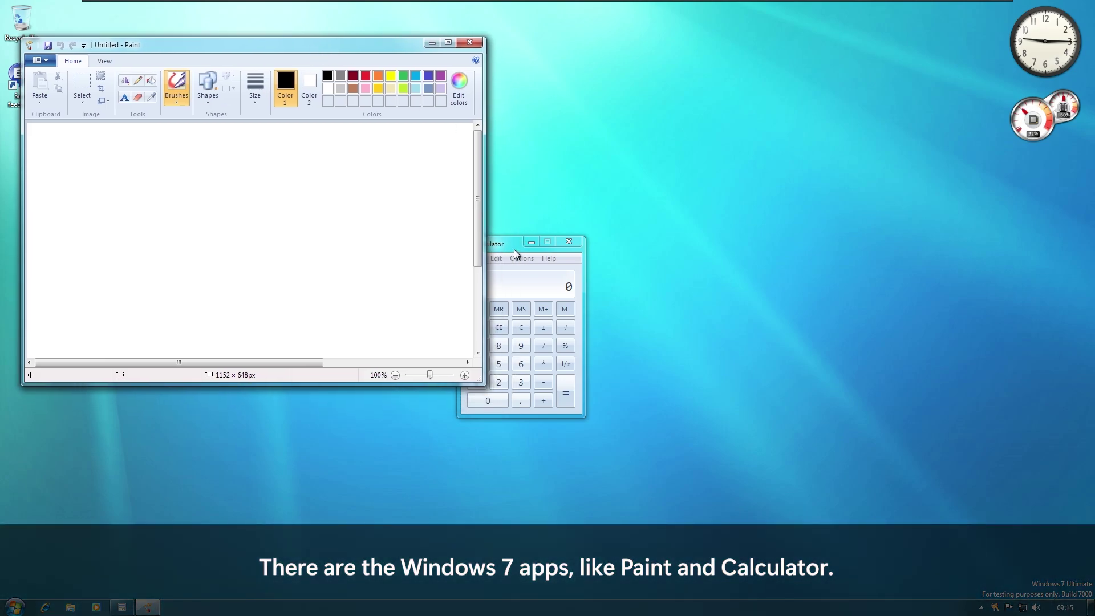
pyautogui.moveTo(515, 248); pyautogui.dragTo(967, 403)
# Step: Launch Notepad from the Run dialog and arrange the Notepad and Calculator windows so they stand clear of Paint
pyautogui.press('super+r')
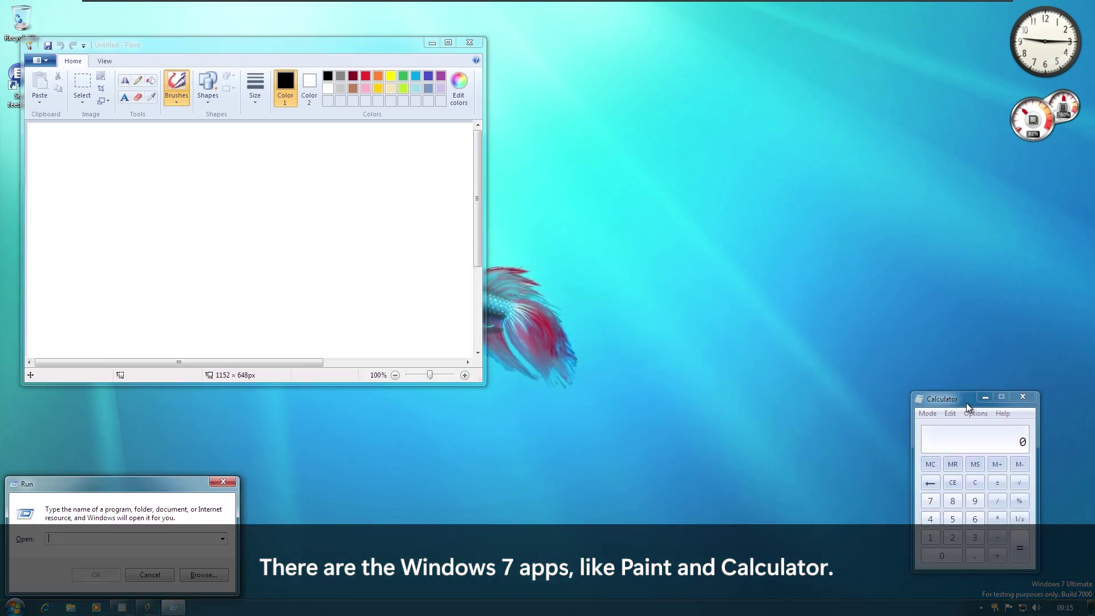
pyautogui.write('notepad')
pyautogui.press('Return')
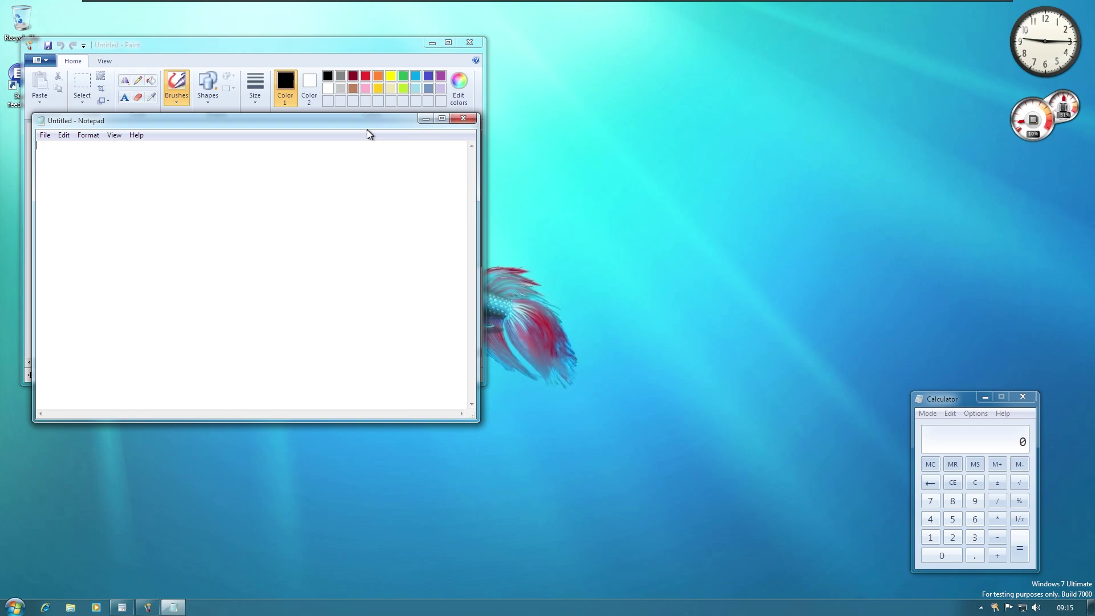
pyautogui.moveTo(368, 130)
pyautogui.mouseDown()
pyautogui.moveTo(936, 104)
pyautogui.moveTo(872, 67)
pyautogui.moveTo(757, 299)
pyautogui.moveTo(783, 278)
pyautogui.mouseUp()
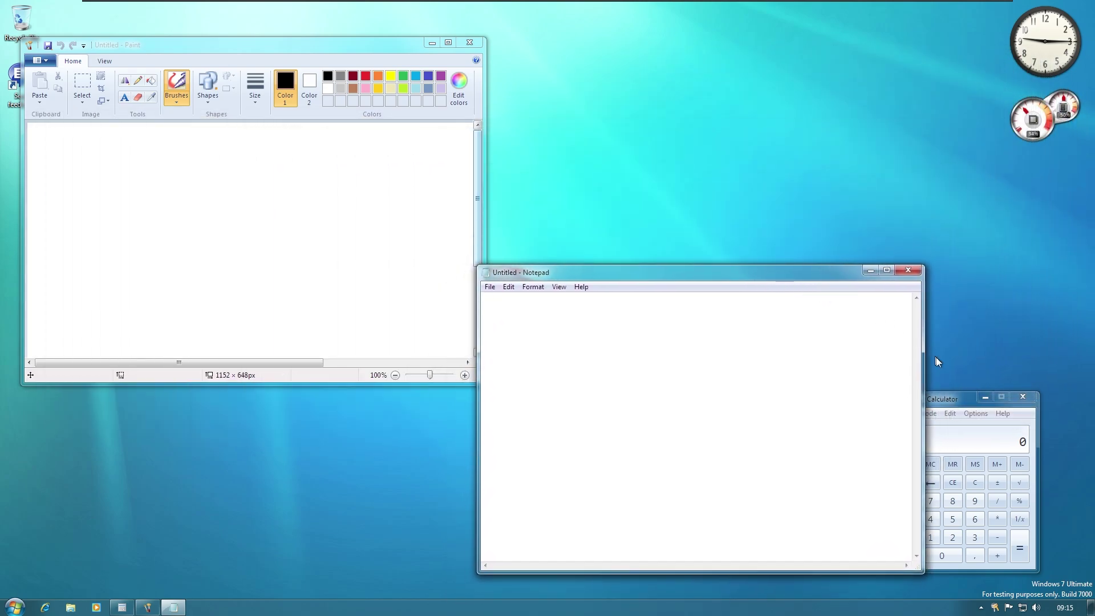
pyautogui.moveTo(964, 403); pyautogui.dragTo(933, 41)
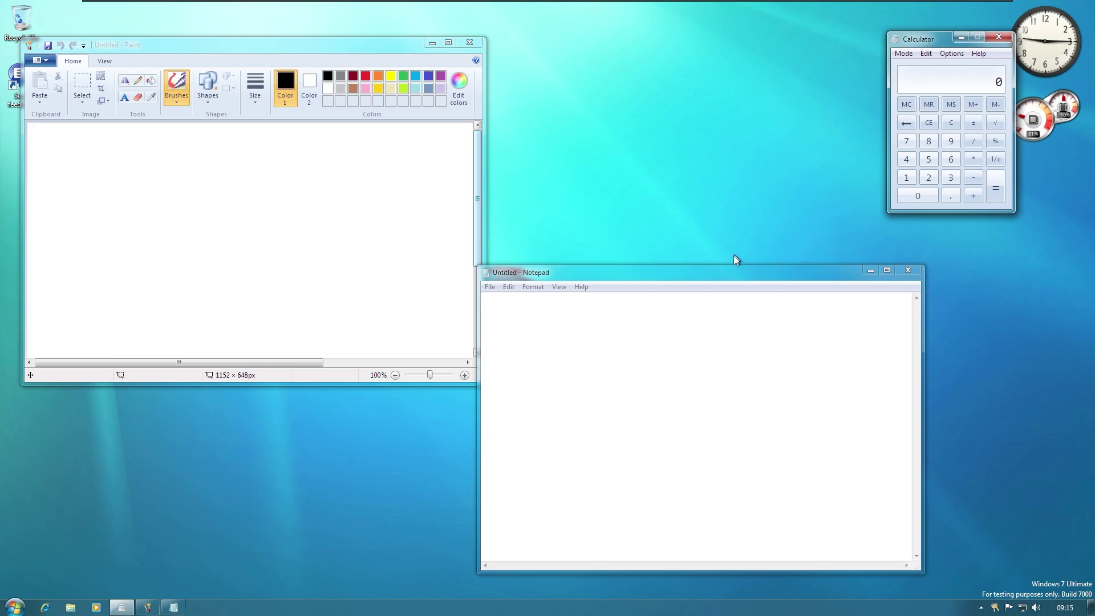
pyautogui.moveTo(724, 269); pyautogui.dragTo(905, 267)
pyautogui.moveTo(932, 40)
pyautogui.mouseDown()
pyautogui.moveTo(931, 27)
pyautogui.moveTo(810, 70)
pyautogui.moveTo(798, 94)
pyautogui.moveTo(250, 365)
pyautogui.moveTo(266, 320)
pyautogui.moveTo(572, 90)
pyautogui.moveTo(635, 57)
pyautogui.moveTo(683, 69)
pyautogui.moveTo(700, 53)
pyautogui.mouseUp()
# Step: Close Calculator, leaving Paint and Notepad open
pyautogui.press('super')
pyautogui.press('super')
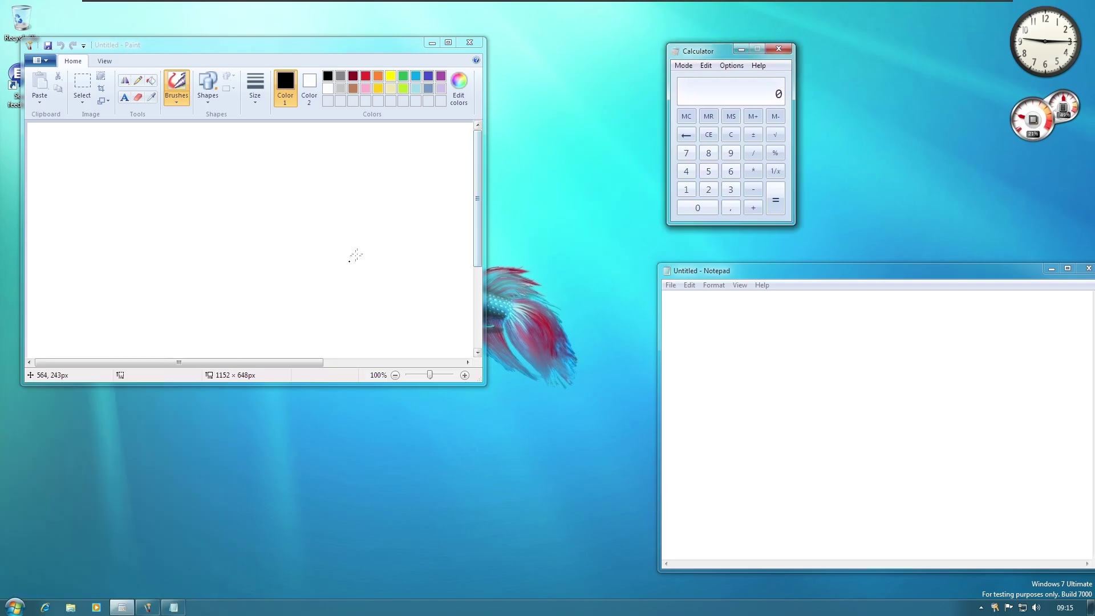
pyautogui.hotkey('alt', 'F4')
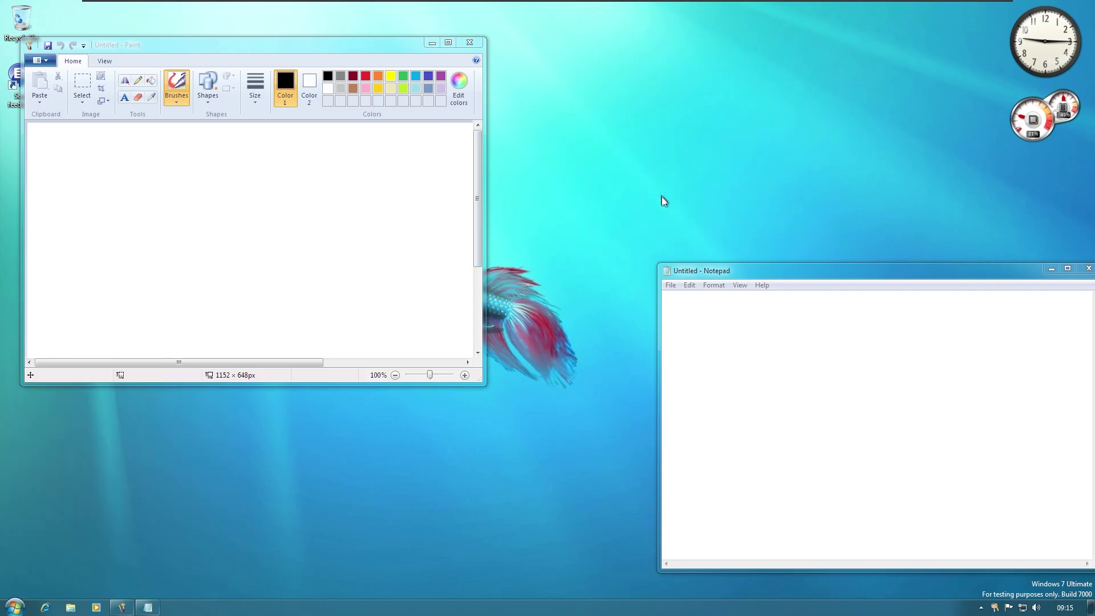
# Step: Close Notepad and draw a smiley face on the Paint canvas with two vertical eye strokes and a wide curved mouth
pyautogui.hotkey('alt', 'F4')
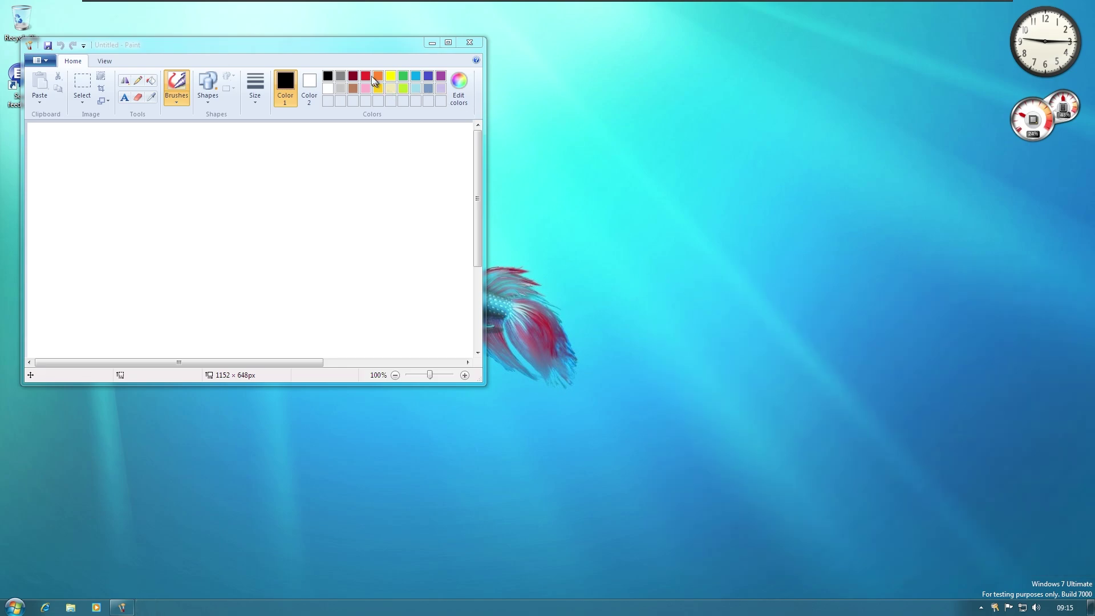
pyautogui.click(354, 60)
pyautogui.moveTo(245, 191); pyautogui.dragTo(244, 241)
pyautogui.moveTo(303, 185); pyautogui.dragTo(296, 292)
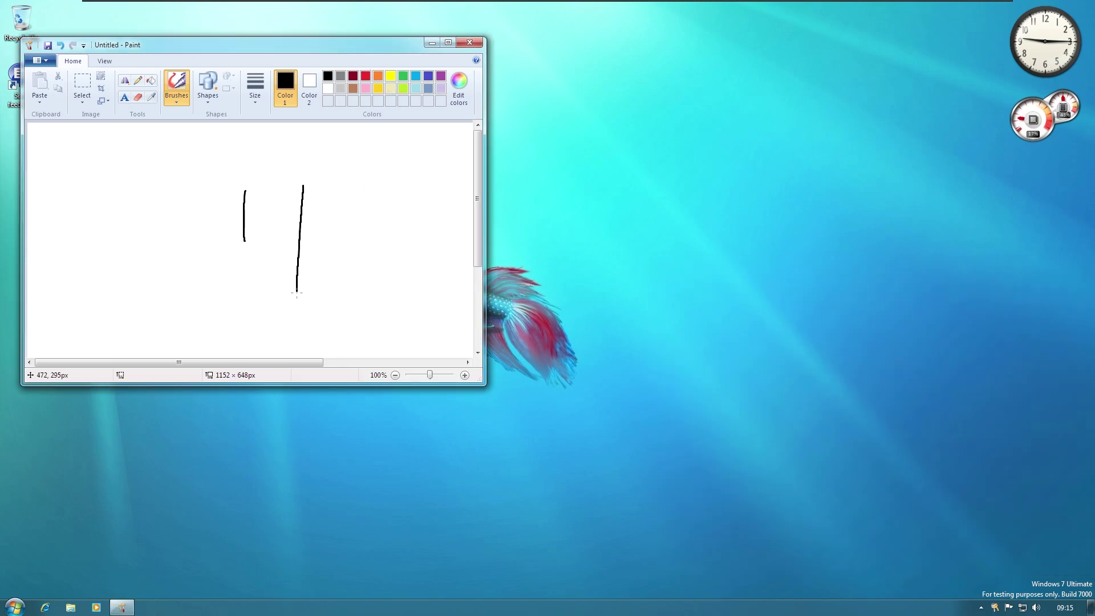
pyautogui.moveTo(164, 262); pyautogui.dragTo(465, 279)
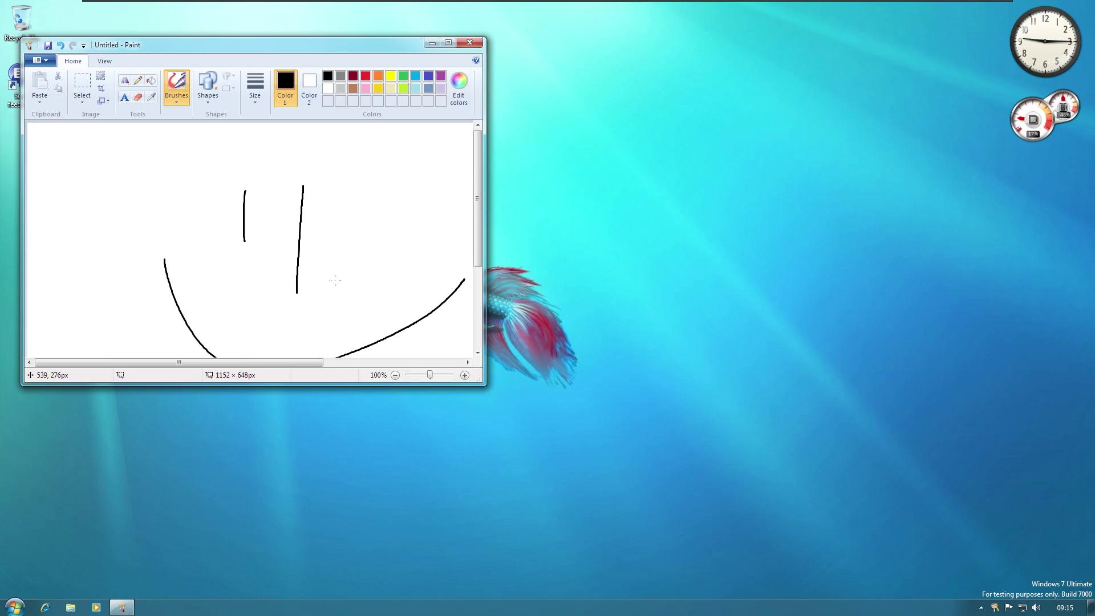
pyautogui.scroll(-1, 335, 279)
# Step: Close Paint without saving the drawing and bring up the desktop's context menu, dismissing it without choosing anything
pyautogui.hotkey('alt', 'F4')
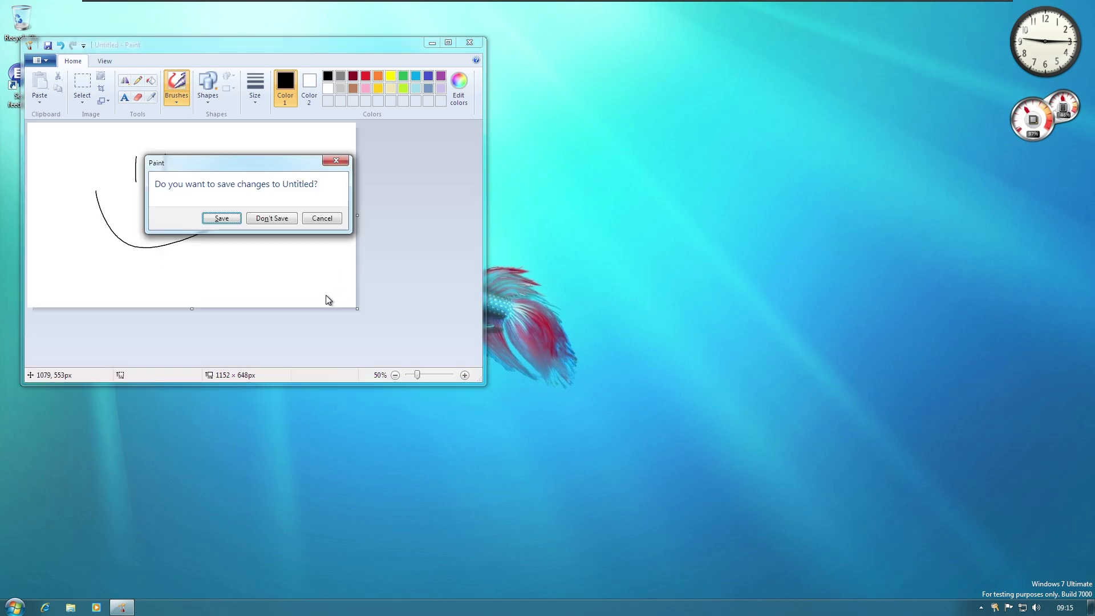
pyautogui.click(277, 219)
pyautogui.rightClick(704, 518)
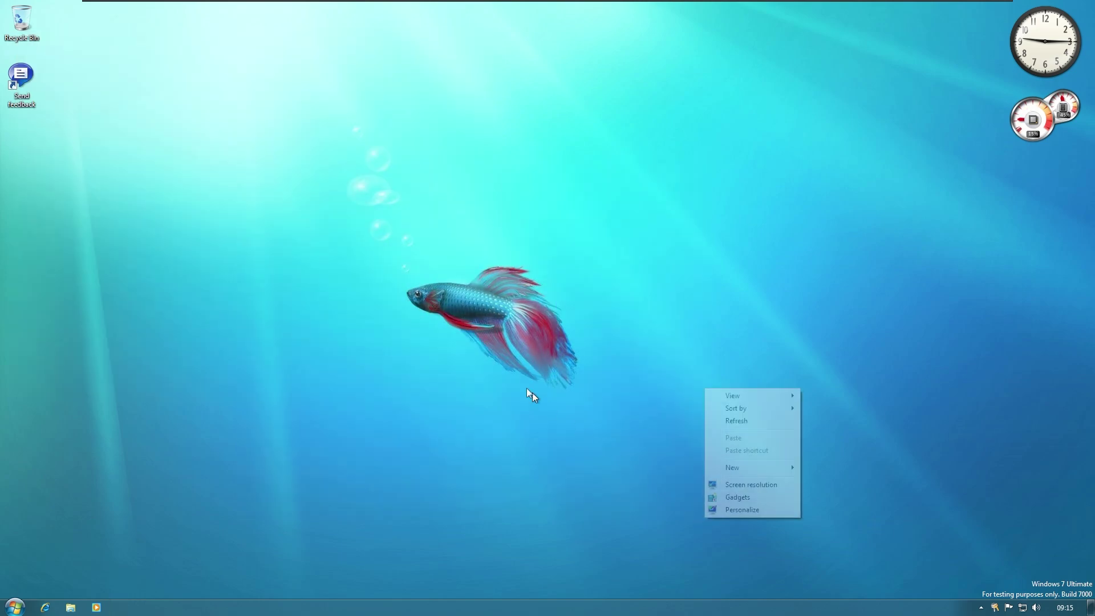
pyautogui.rightClick(317, 188)
pyautogui.moveTo(353, 196)
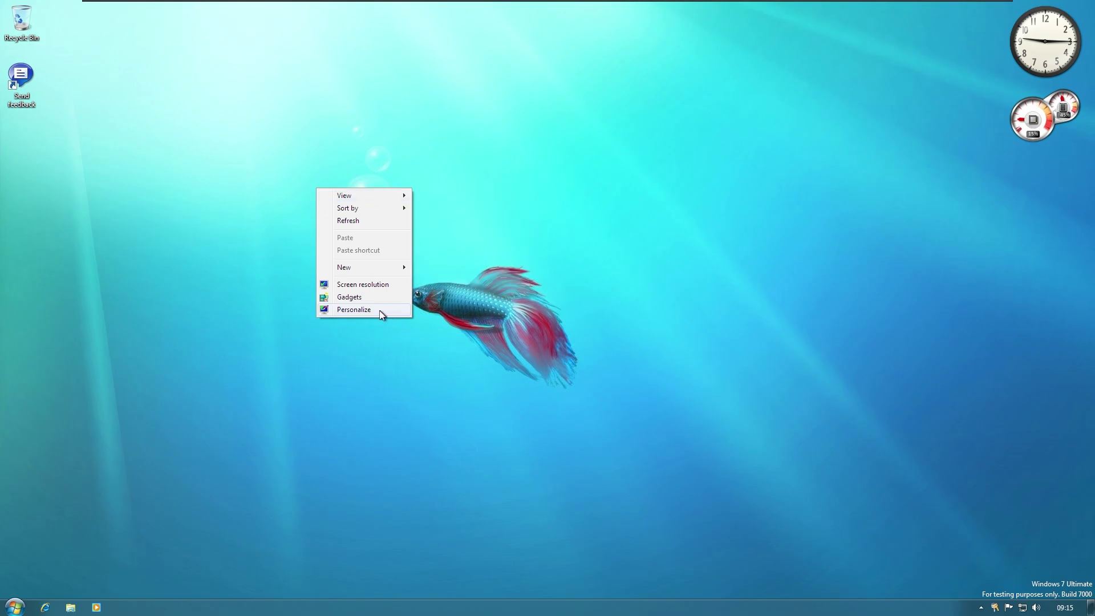
pyautogui.click(376, 380)
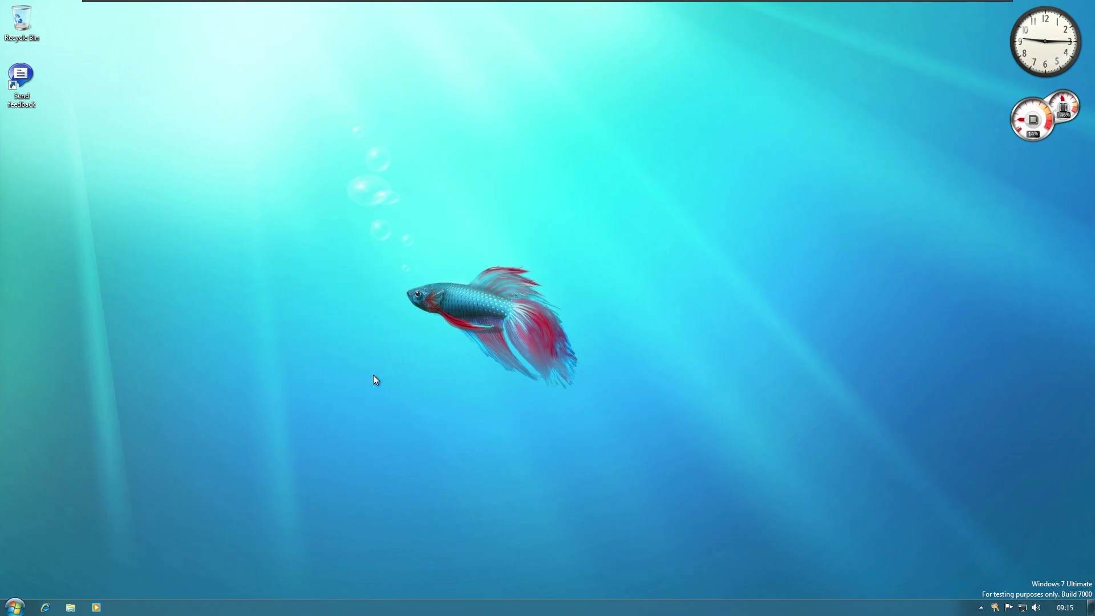
# Step: Open a Computer window and cycle through the open windows with Flip 3D
pyautogui.press('super+e')
pyautogui.press('super+Tab')
pyautogui.press('super+Tab')
pyautogui.press('super+Tab')
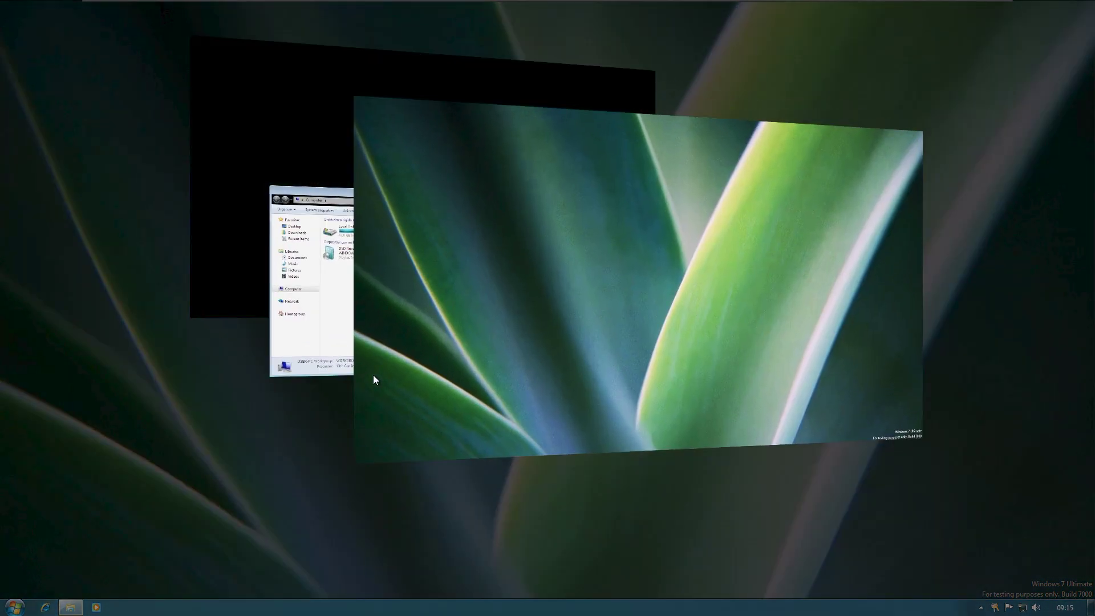
pyautogui.press('super+Tab')
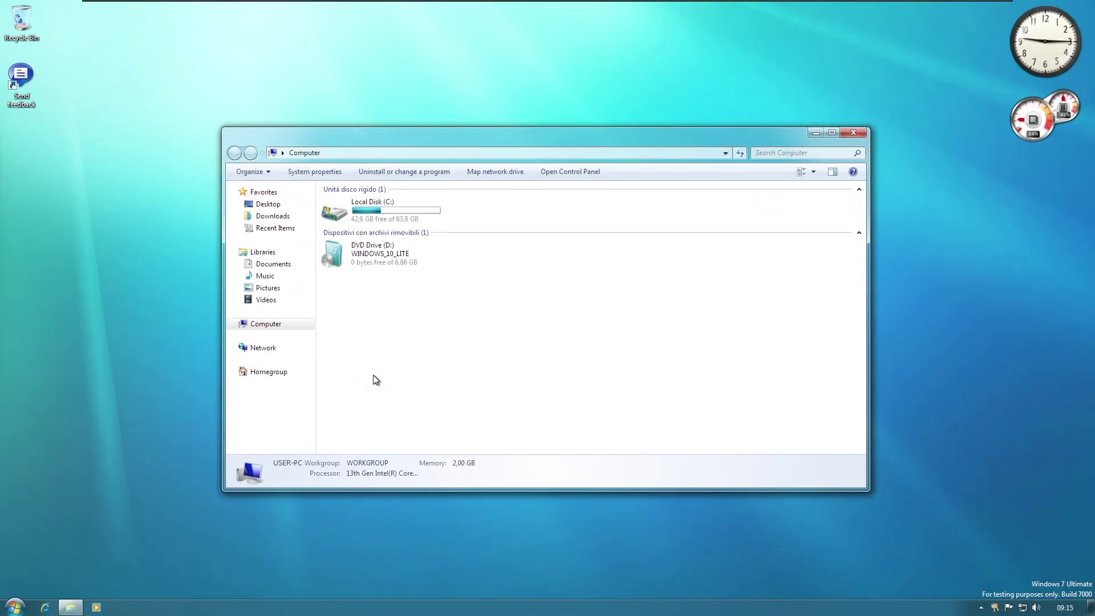
# Step: Start Task Manager, show its running applications, open a second Computer window and switch back to Task Manager
pyautogui.hotkey('ctrl', 'shift', 'Escape')
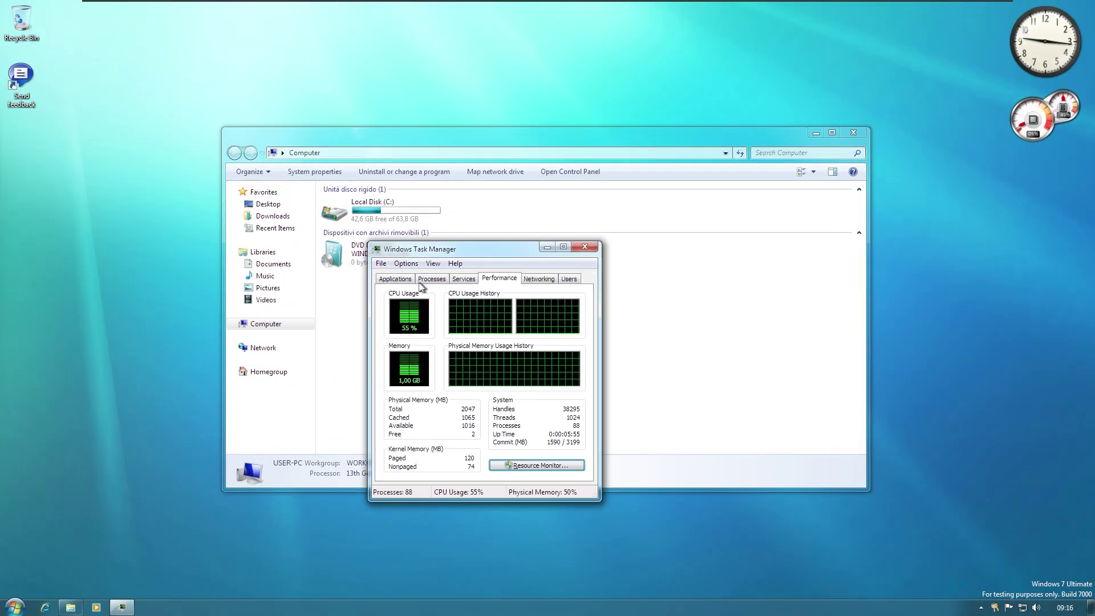
pyautogui.click(395, 279)
pyautogui.press('super+e')
pyautogui.hotkey('alt', 'Tab')
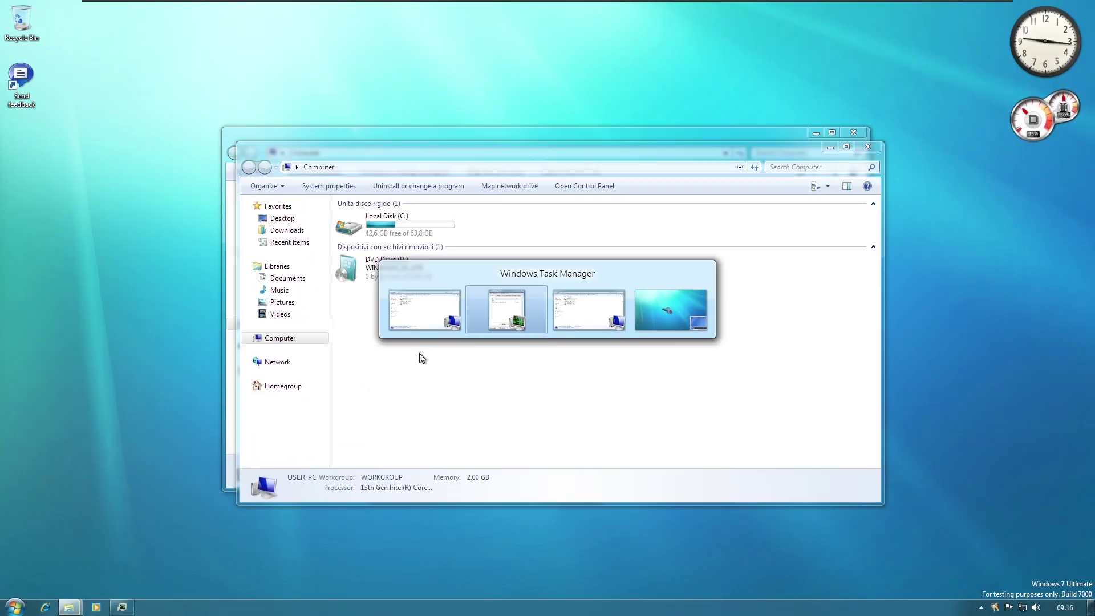
# Step: End both Computer window tasks from Task Manager's application list
pyautogui.click(448, 313)
pyautogui.rightClick(449, 317)
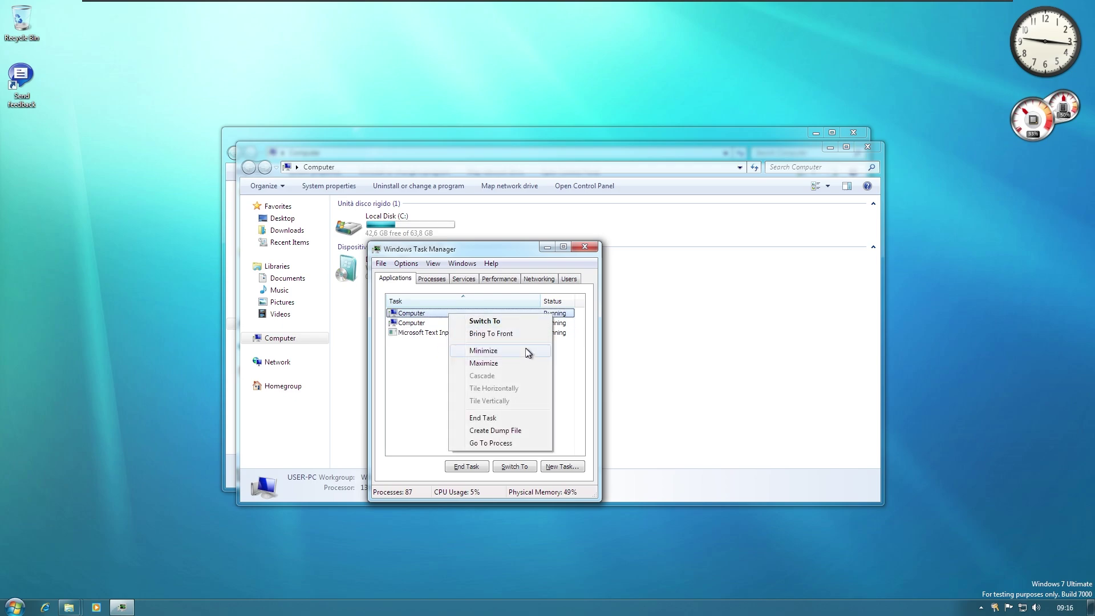
pyautogui.click(524, 418)
pyautogui.rightClick(433, 311)
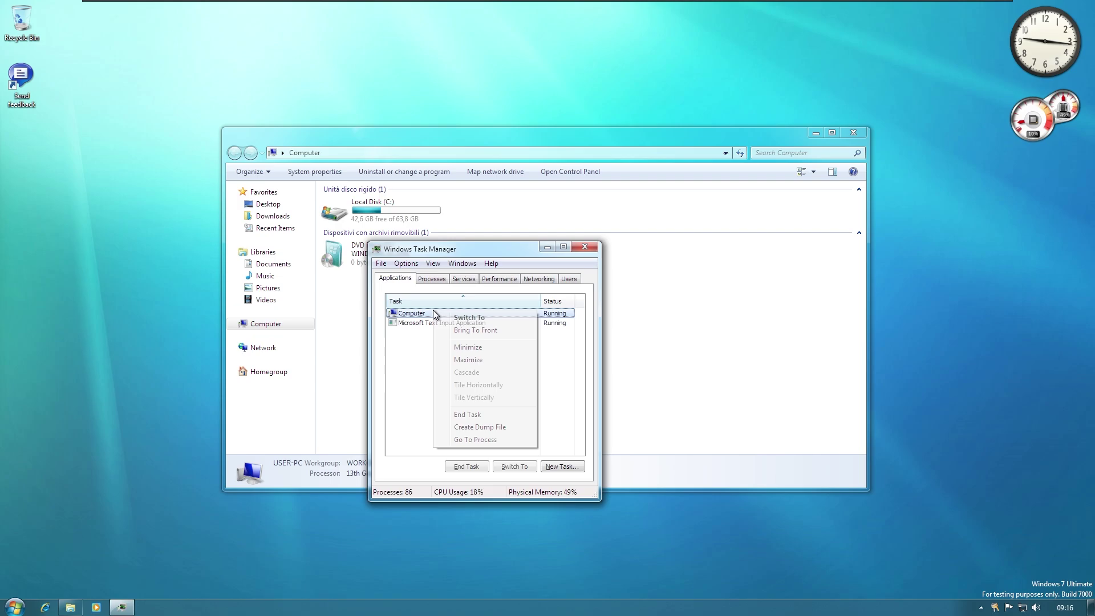
pyautogui.click(498, 414)
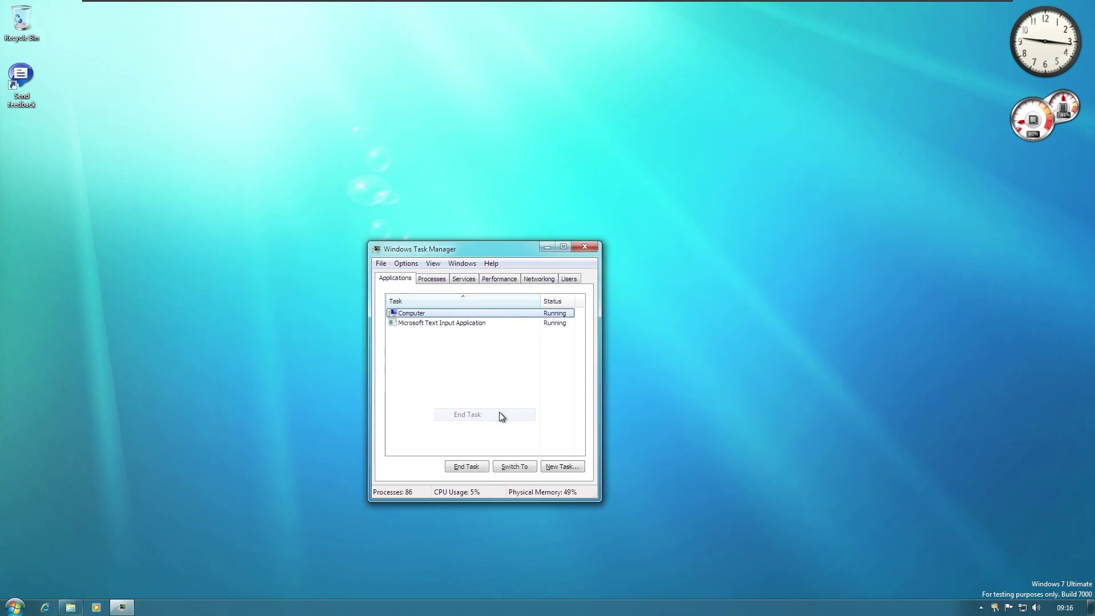
# Step: Start cmd as a new task from Task Manager and force-kill the shell with taskkill /f /im explorer.exe
pyautogui.click(381, 264)
pyautogui.click(384, 276)
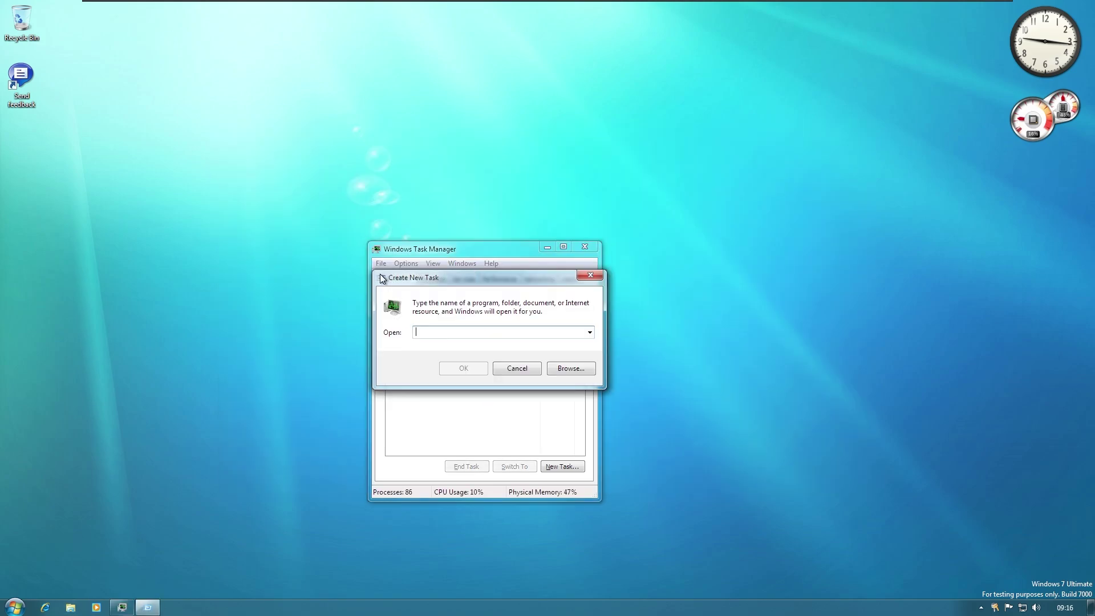
pyautogui.write('cmd')
pyautogui.press('Return')
pyautogui.write('taskkill /f /i')
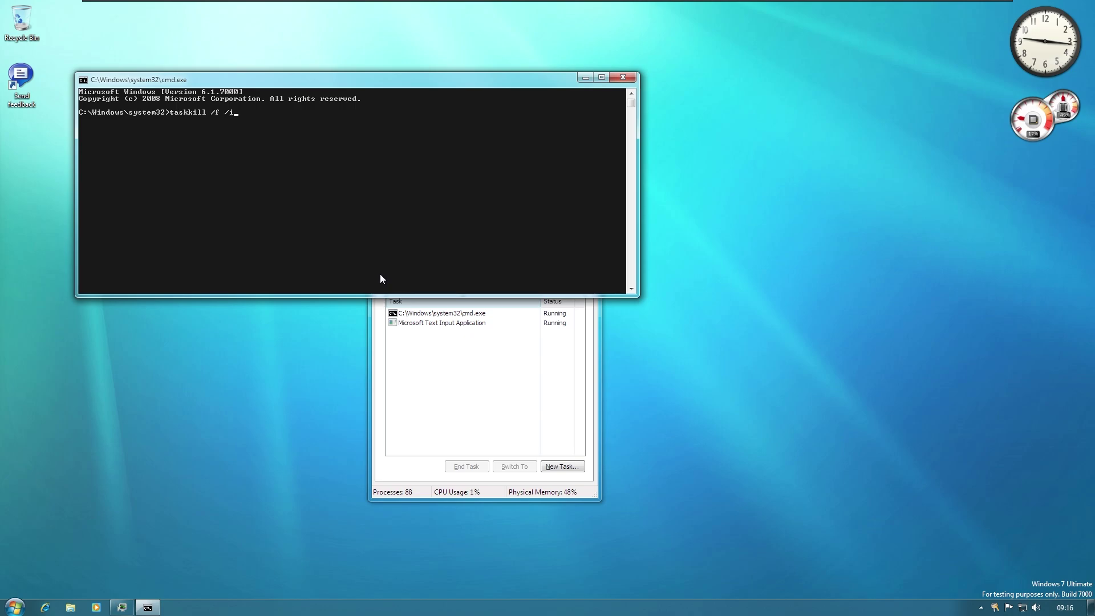
pyautogui.write('m explorer.exe')
pyautogui.press('Return')
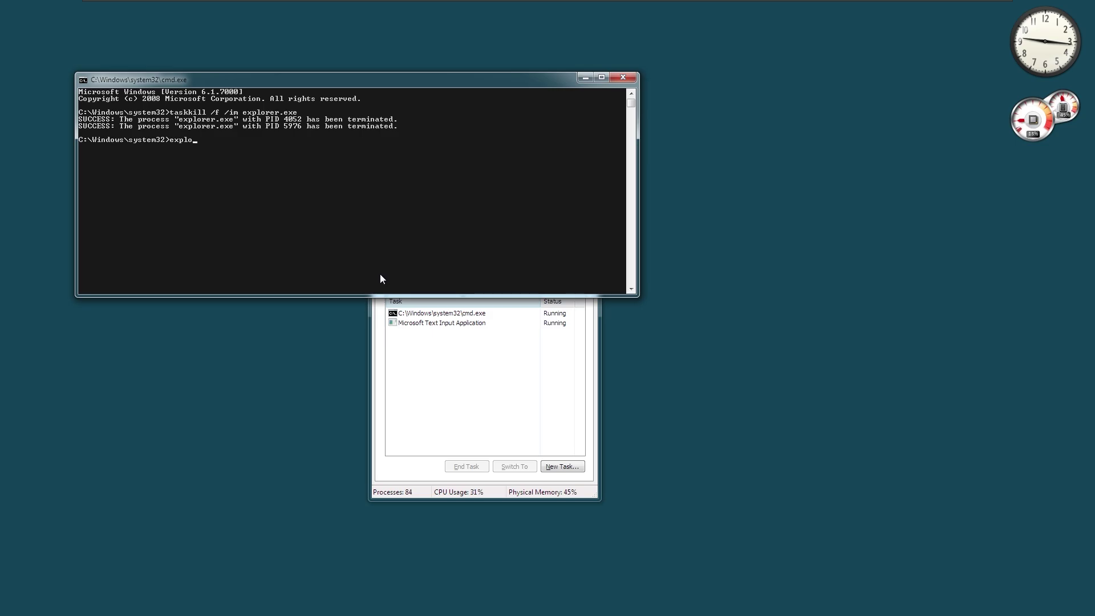
# Step: Restart the Windows shell by running explorer in the Command Prompt, and close Task Manager
pyautogui.write('explorerp')
pyautogui.press('BackSpace')
pyautogui.press('Return')
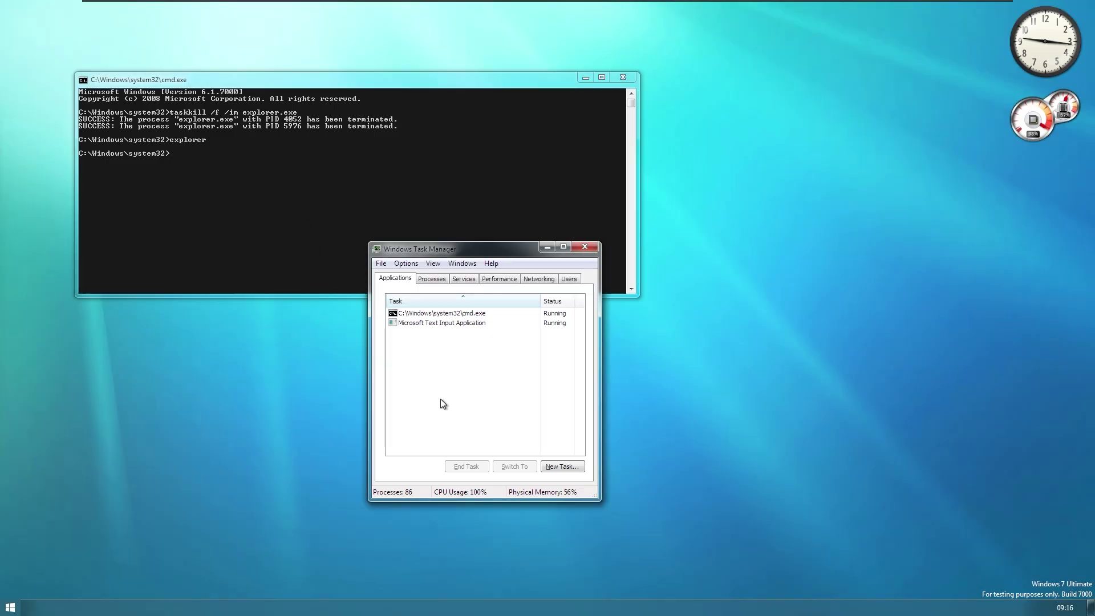
pyautogui.press('super+Tab')
pyautogui.press('super+Tab')
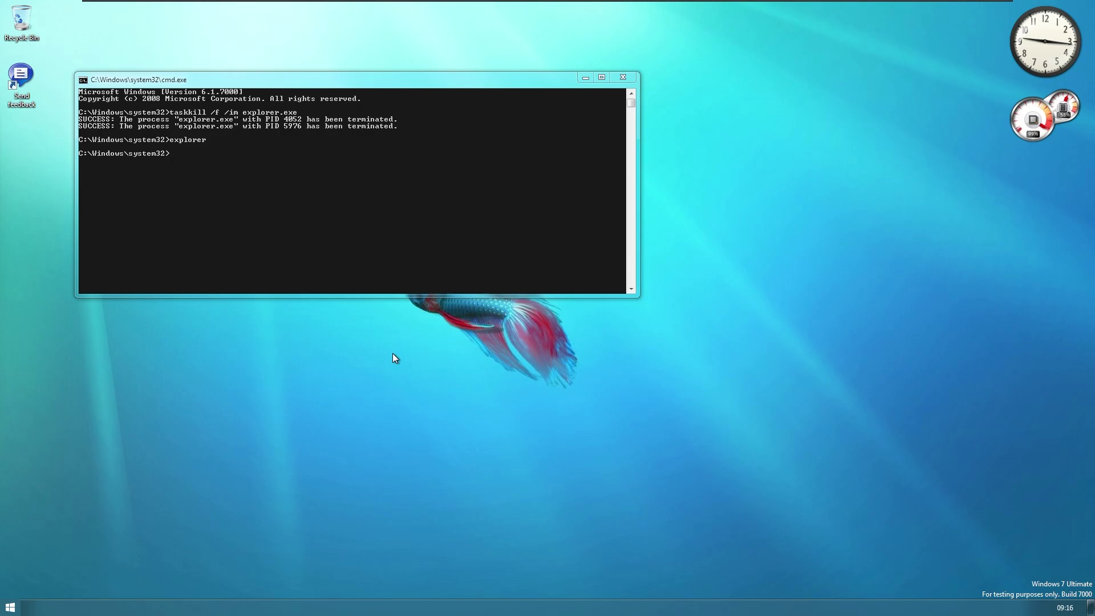
# Step: Open the desktop background settings from Personalization and save the fish wallpaper with the Fill position
pyautogui.rightClick(394, 358)
pyautogui.click(431, 475)
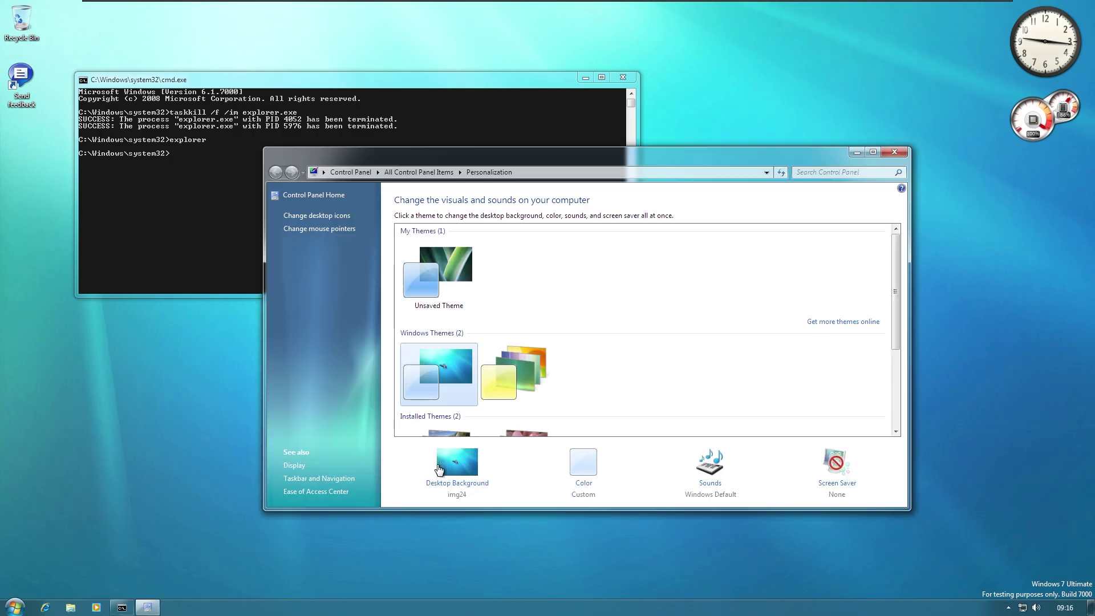
pyautogui.click(461, 467)
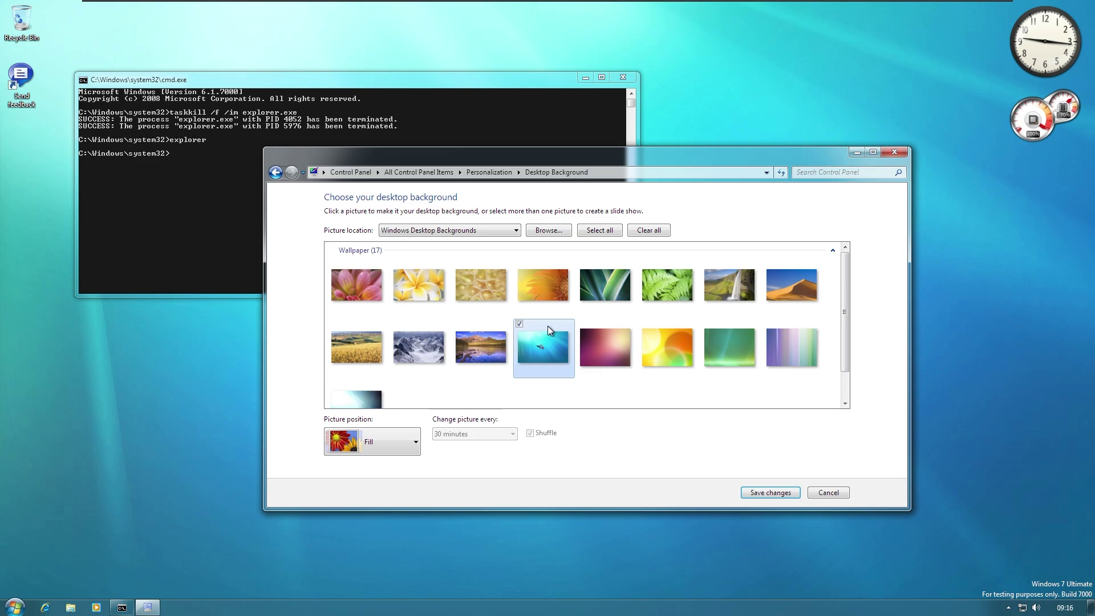
pyautogui.click(767, 493)
# Step: Cycle through the Personalization and Command Prompt windows with Flip 3D, returning to Personalization
pyautogui.press('super+Tab')
pyautogui.press('super+Tab')
pyautogui.press('super+Tab')
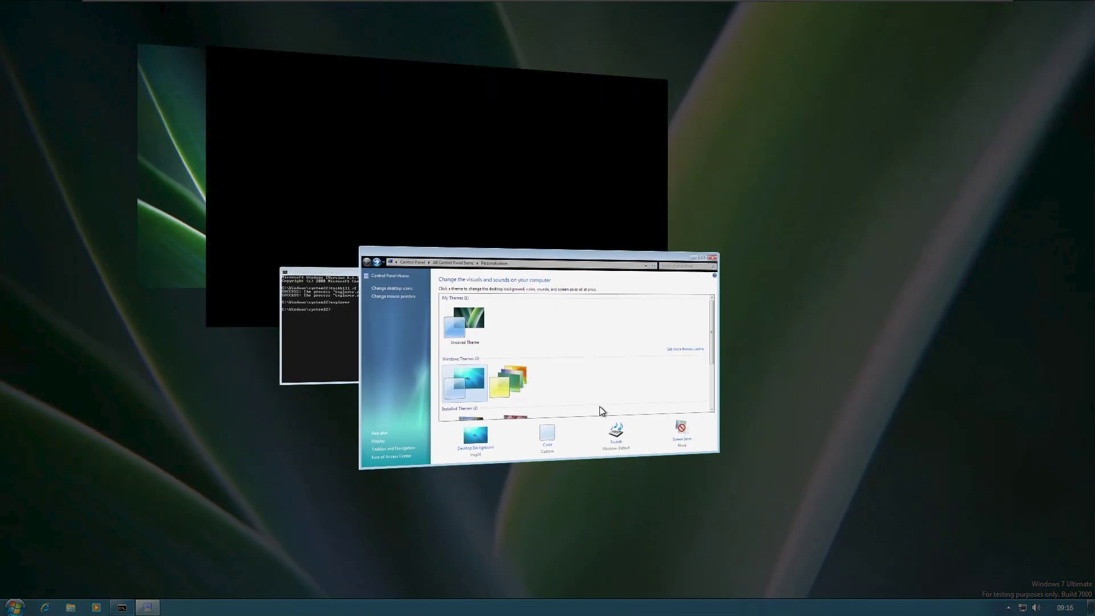
pyautogui.press('super+Tab')
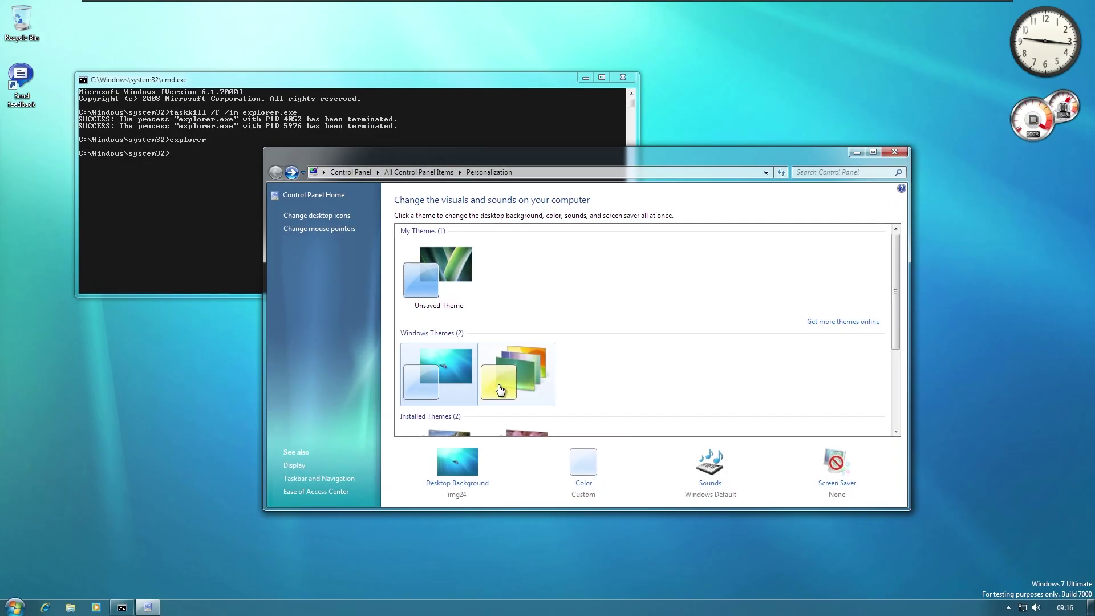
# Step: Try the yellow slideshow theme and view its backgrounds, and save the snowy mountains picture as the desktop background
pyautogui.click(458, 479)
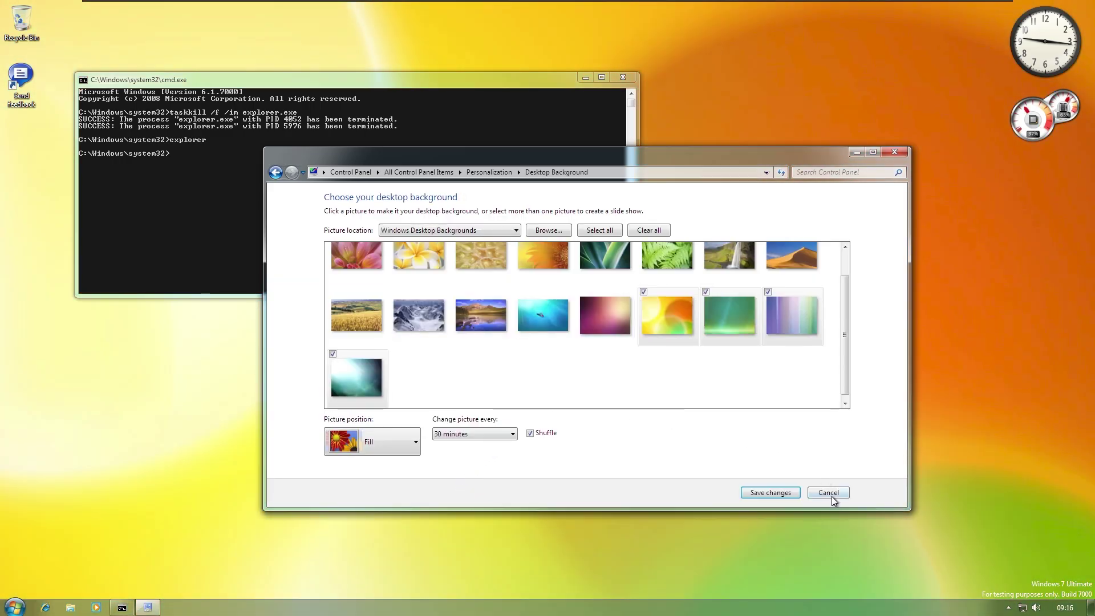
pyautogui.click(828, 493)
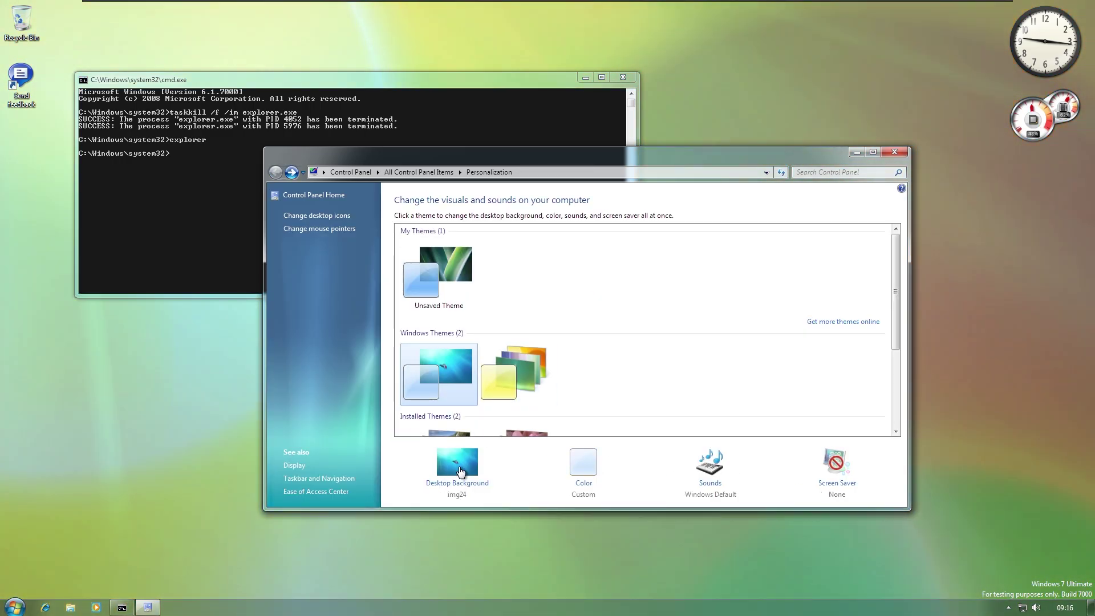
pyautogui.click(458, 462)
pyautogui.click(418, 355)
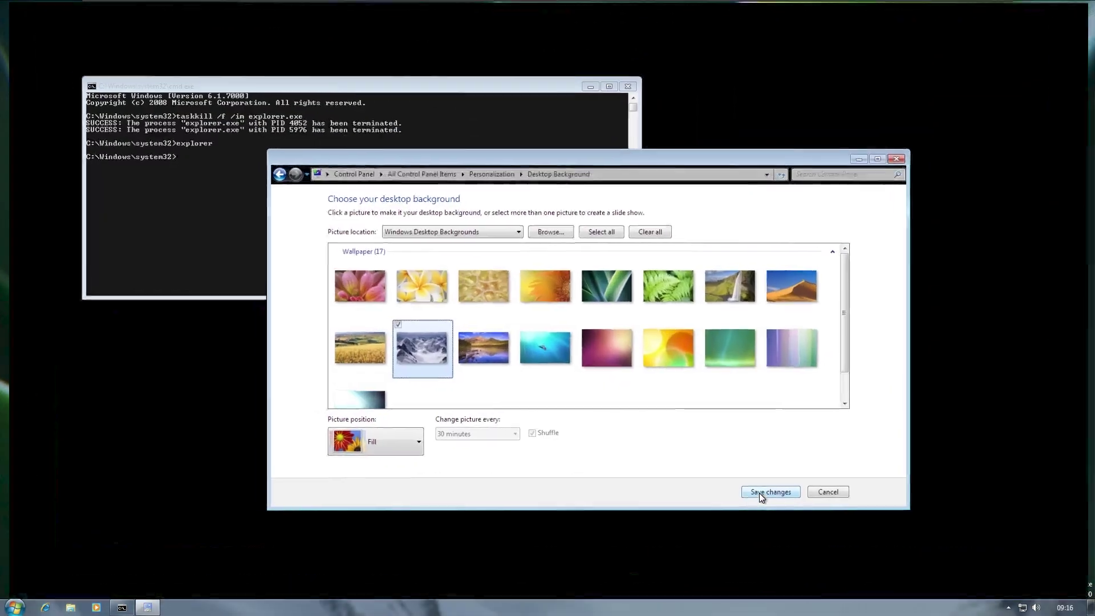
pyautogui.press('super')
pyautogui.click(758, 493)
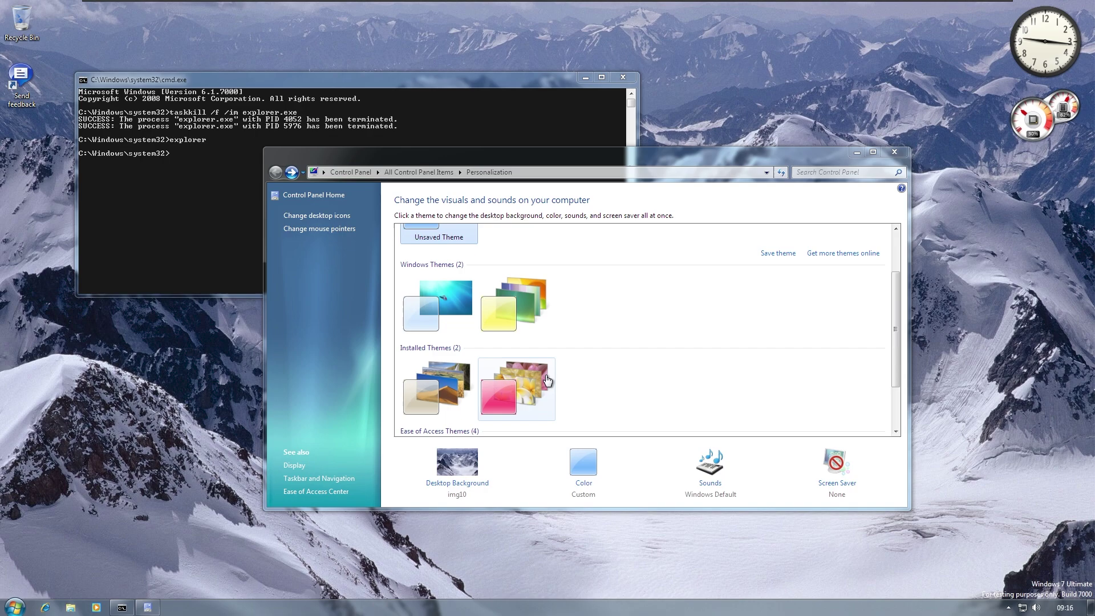
# Step: Apply the Windows theme with the fish wallpaper and view the Start menu's shutdown options without choosing one
pyautogui.click(423, 379)
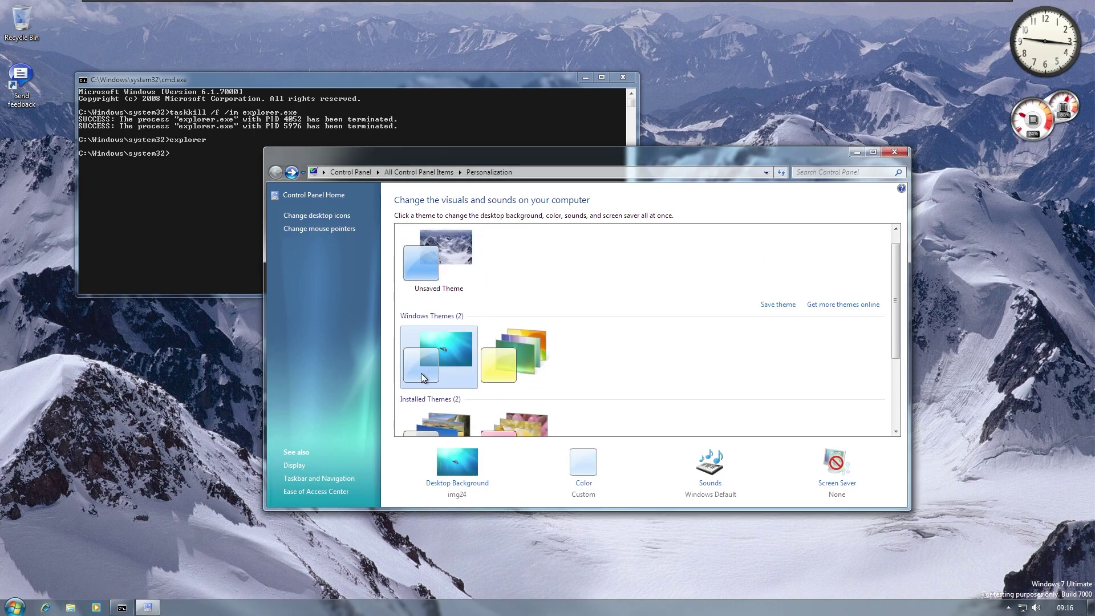
pyautogui.press('super')
pyautogui.click(199, 581)
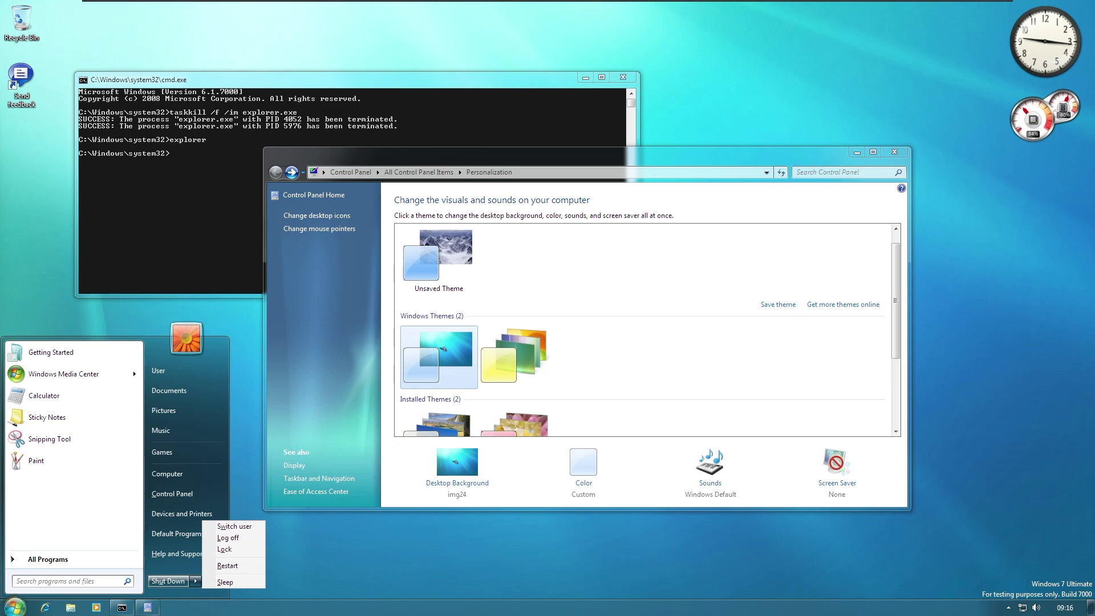
pyautogui.click(647, 367)
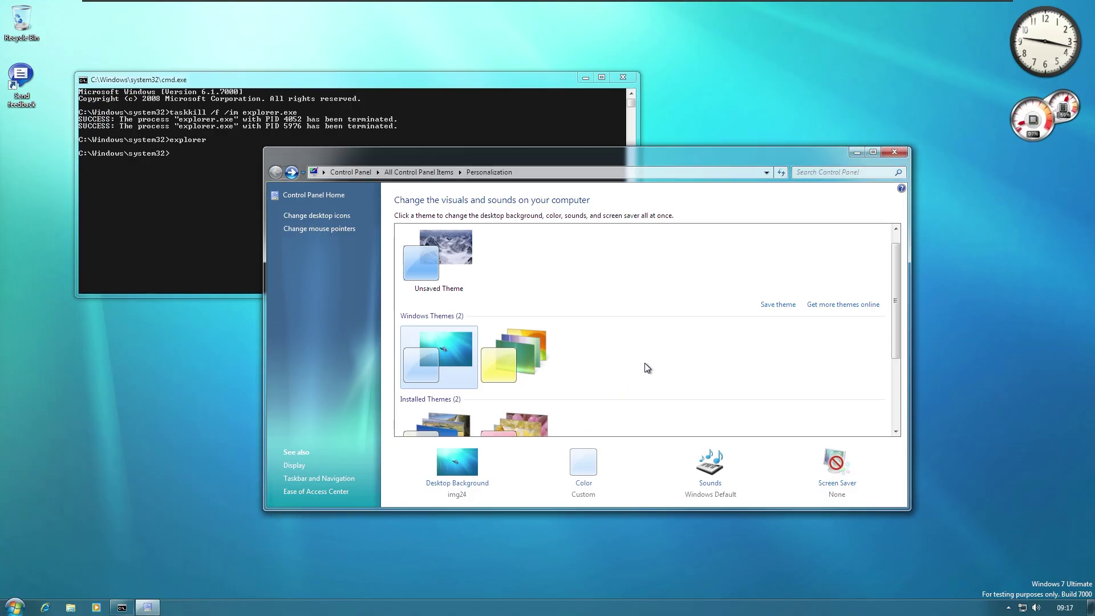
# Step: Close the Personalization and Command Prompt windows and open About Windows from the Run dialog
pyautogui.hotkey('alt', 'F4')
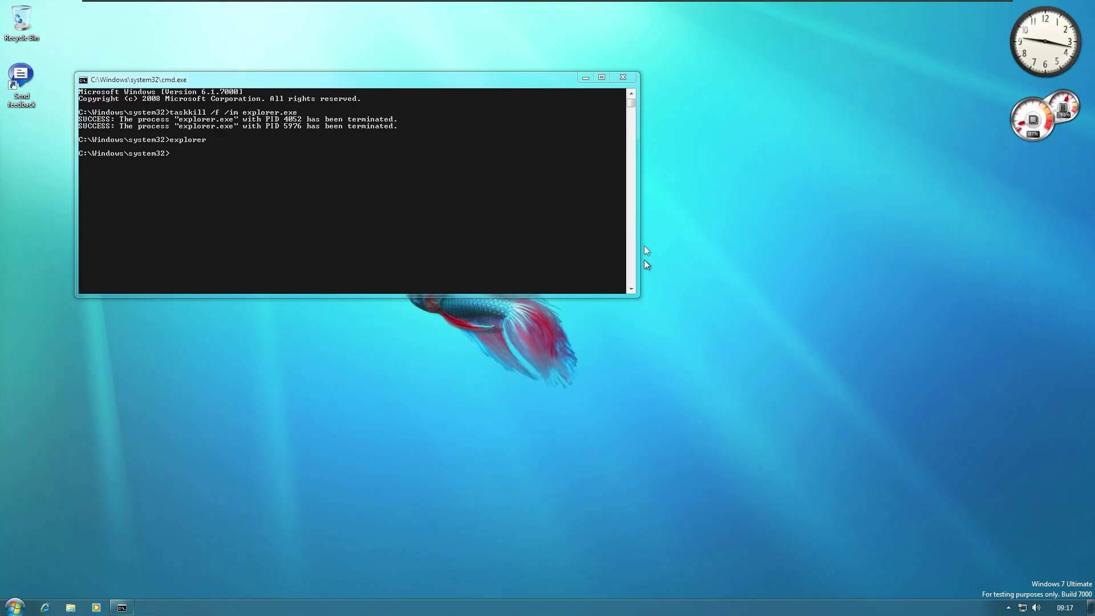
pyautogui.click(623, 76)
pyautogui.press('super+r')
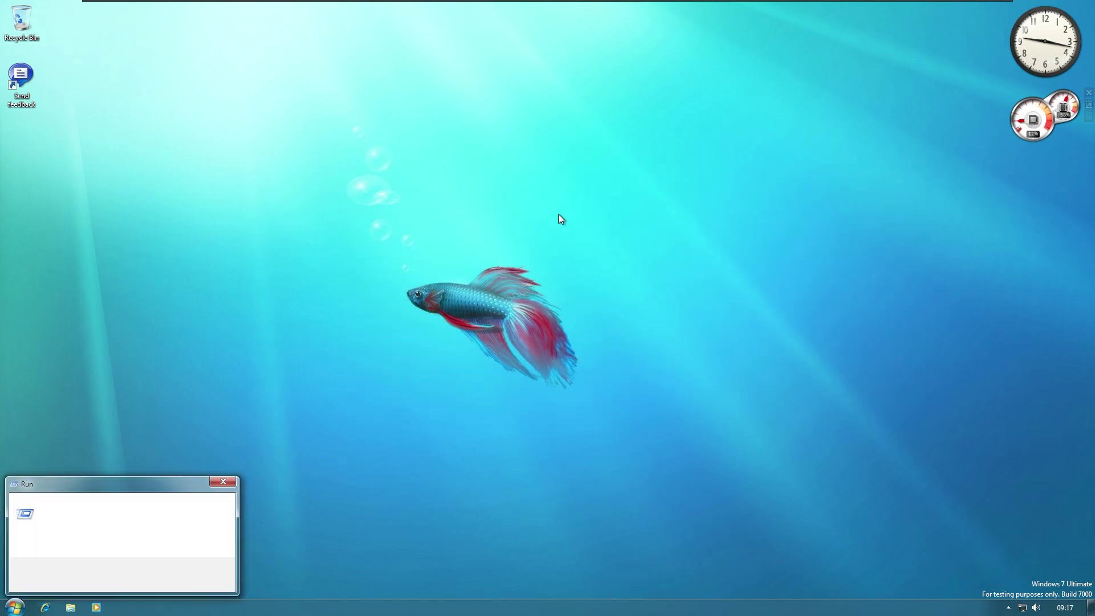
pyautogui.write('cmd')
pyautogui.press('Return')
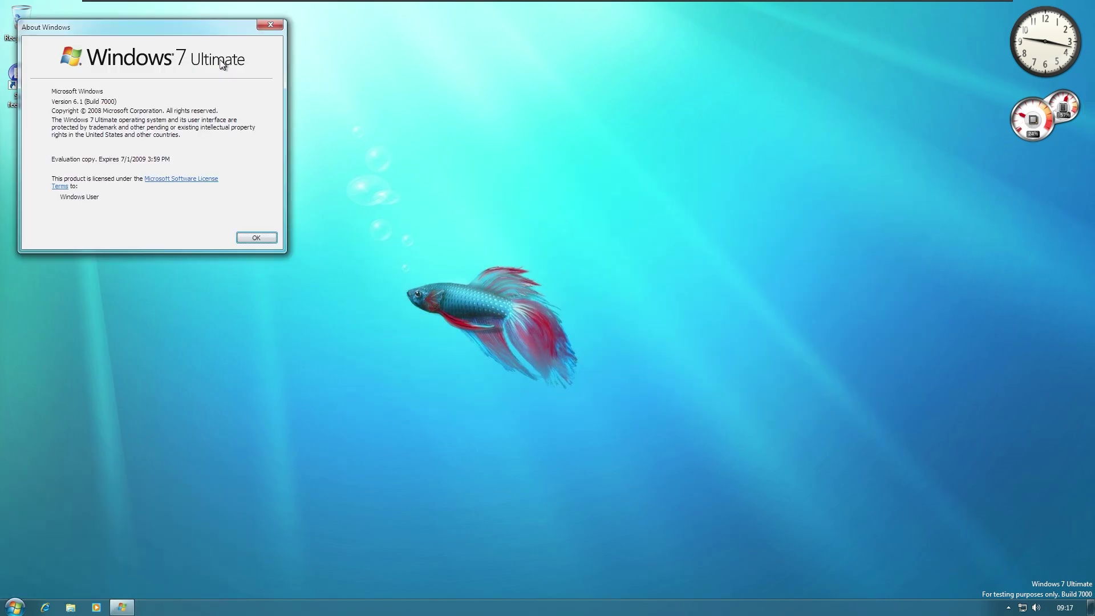
# Step: Move the About Windows dialog clear of the desktop icons, and briefly open and dismiss the Start menu
pyautogui.moveTo(186, 20); pyautogui.dragTo(245, 48)
pyautogui.press('super')
pyautogui.press('Escape')
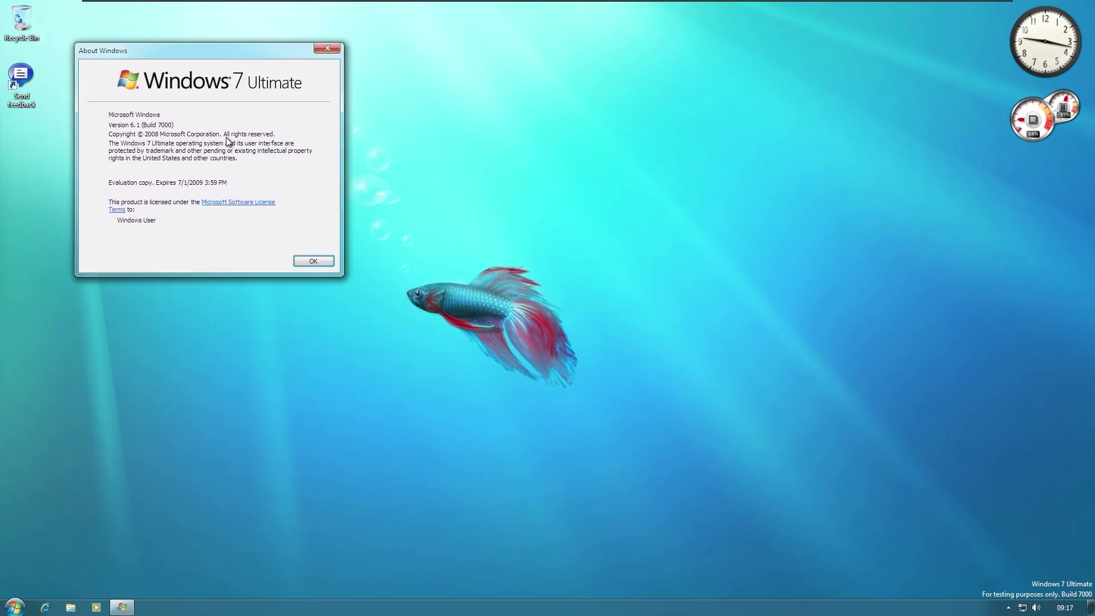
# Step: Close About Windows, reopen it with the winver command, and briefly view the Start menu beside it
pyautogui.press('Escape')
pyautogui.press('super+r')
pyautogui.write('winver')
pyautogui.press('Return')
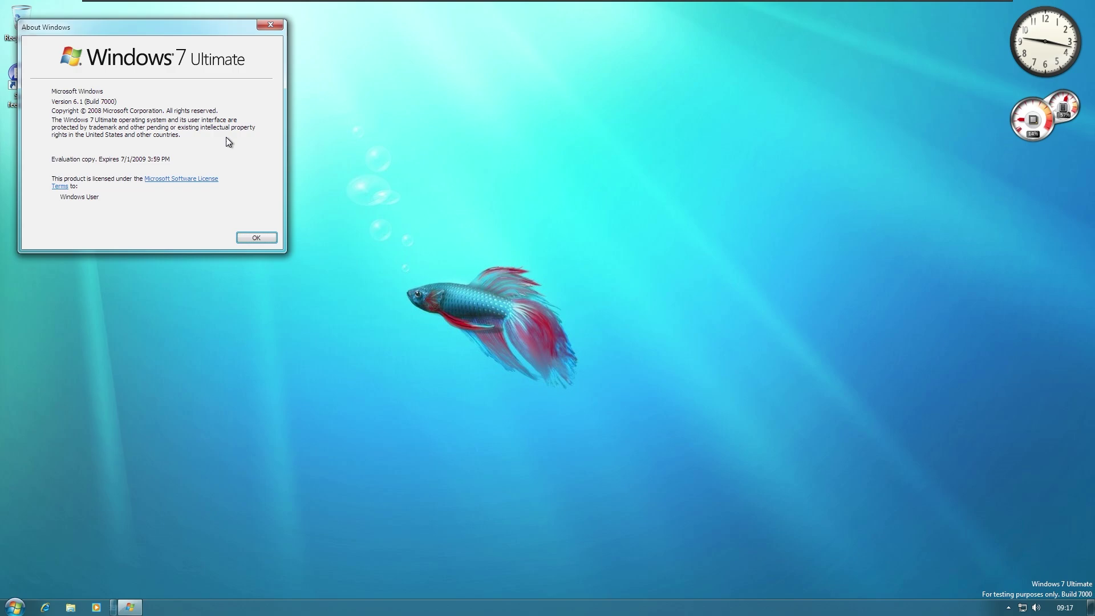
pyautogui.press('super')
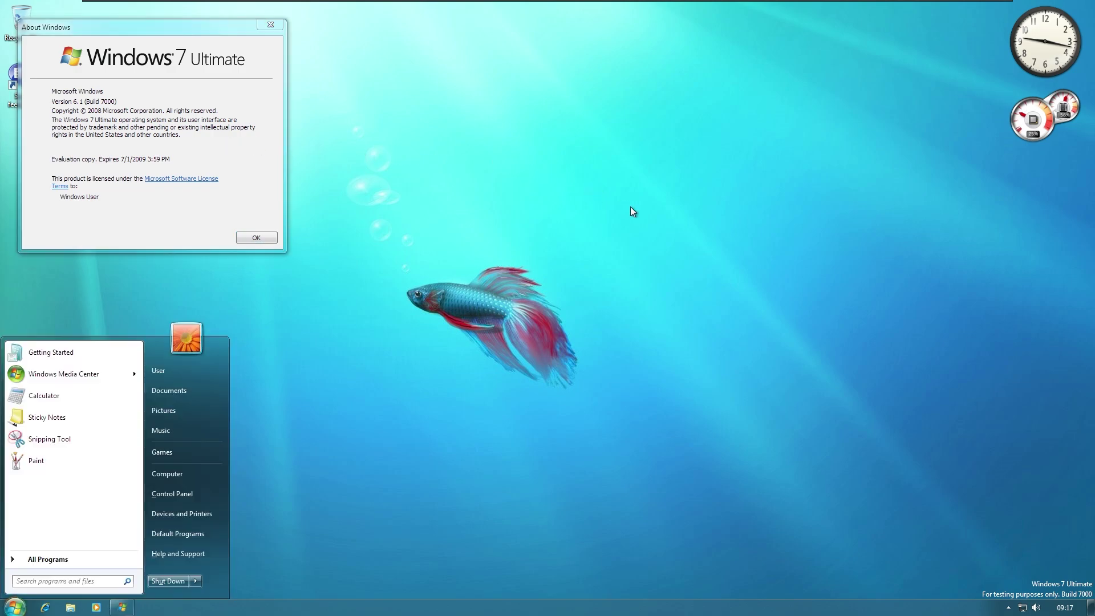
pyautogui.click(247, 146)
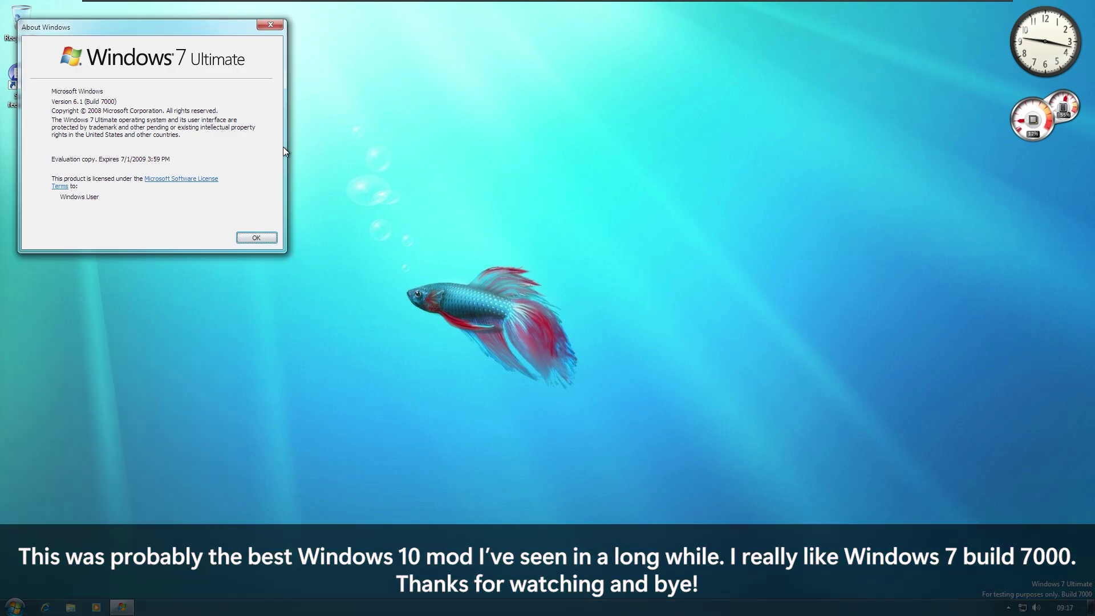